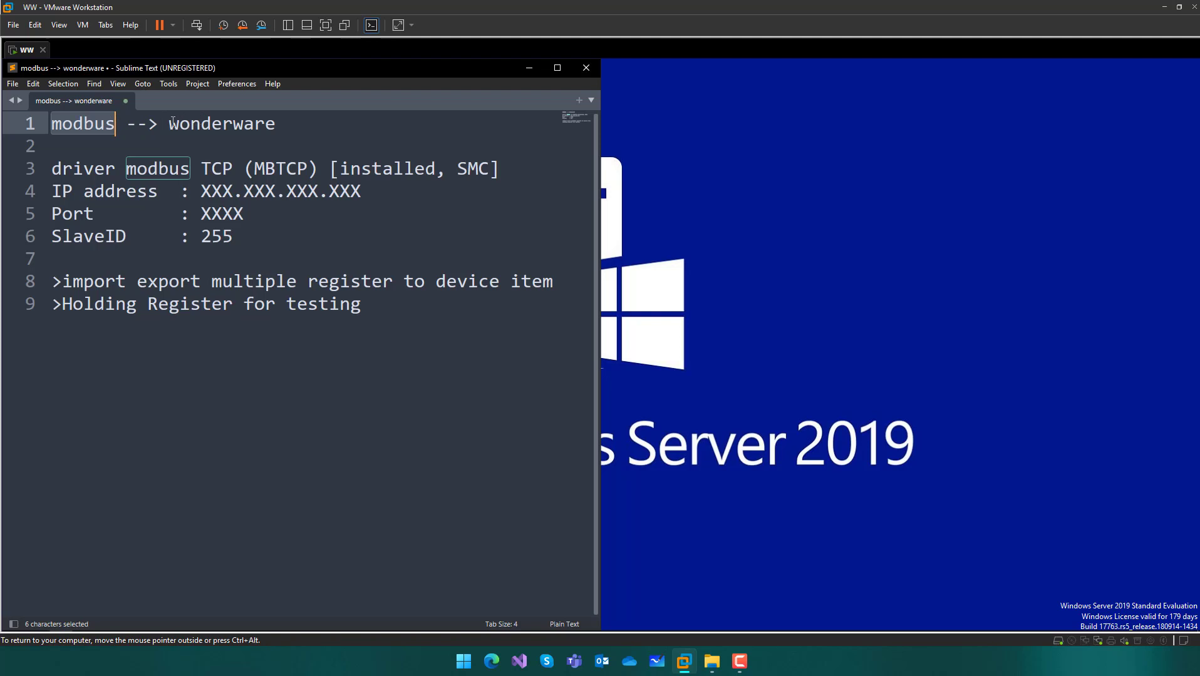
# - Append "[ASP2020]" to the "modbus --> wonderware" heading on the first line of the notes
pyautogui.moveTo(168, 123); pyautogui.dragTo(280, 124)
pyautogui.click(292, 124)
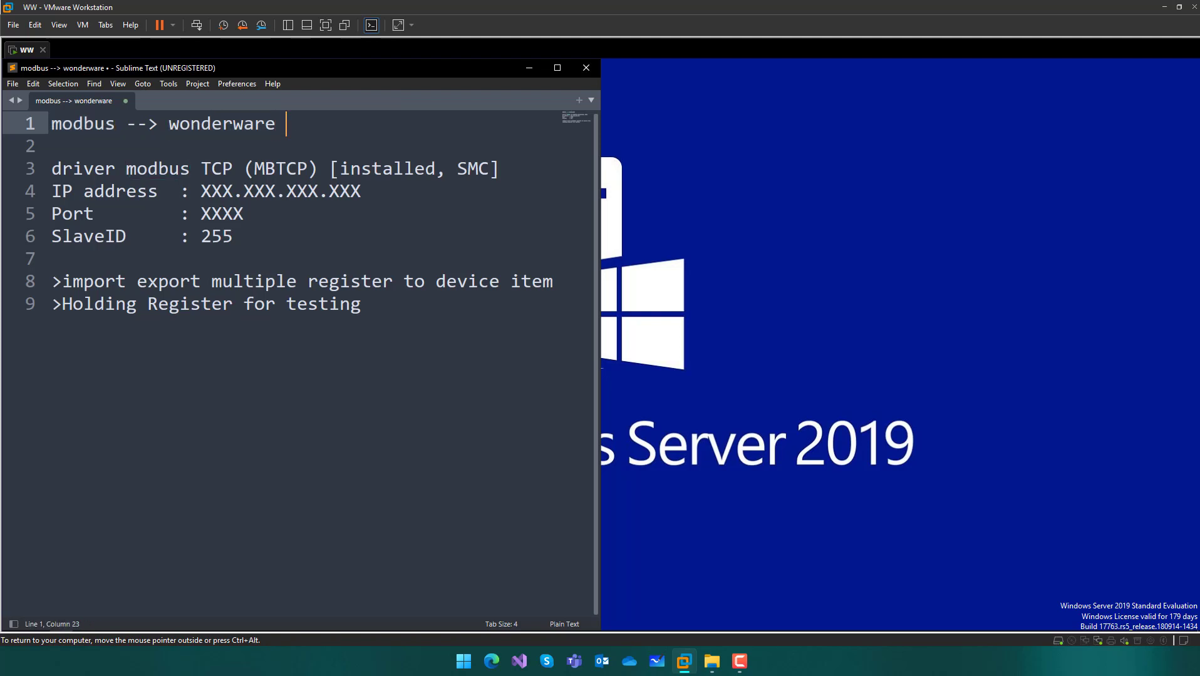
pyautogui.write('[')
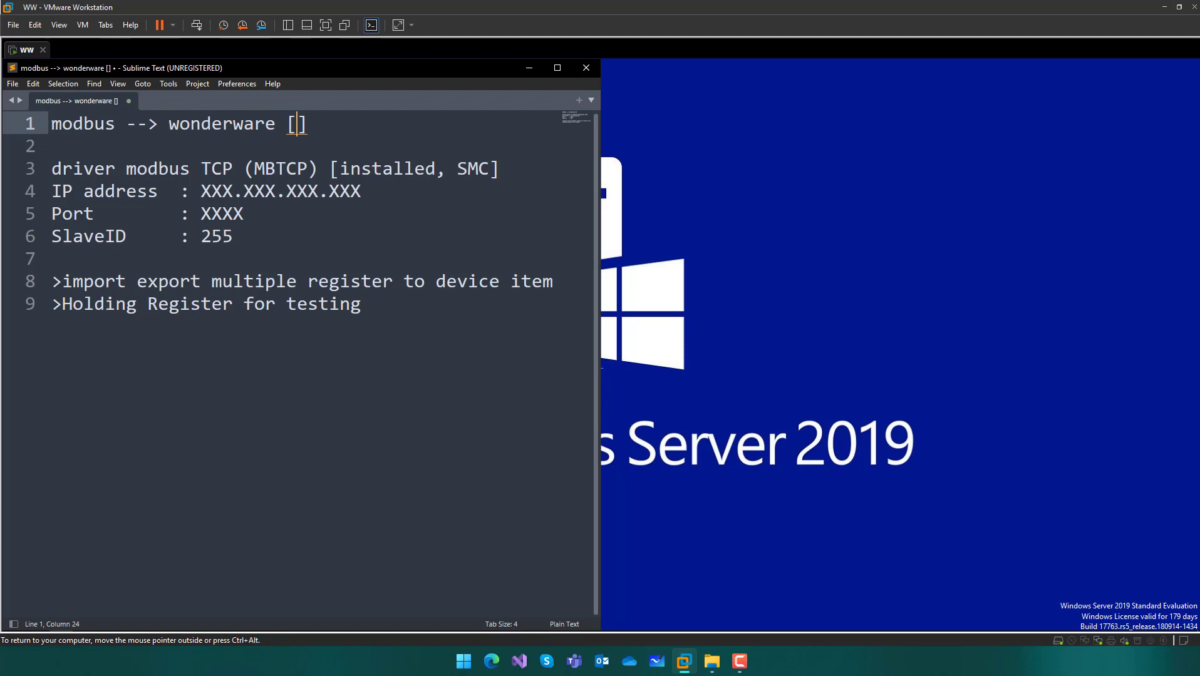
pyautogui.write('SP')
pyautogui.press('Left')
pyautogui.press('Left')
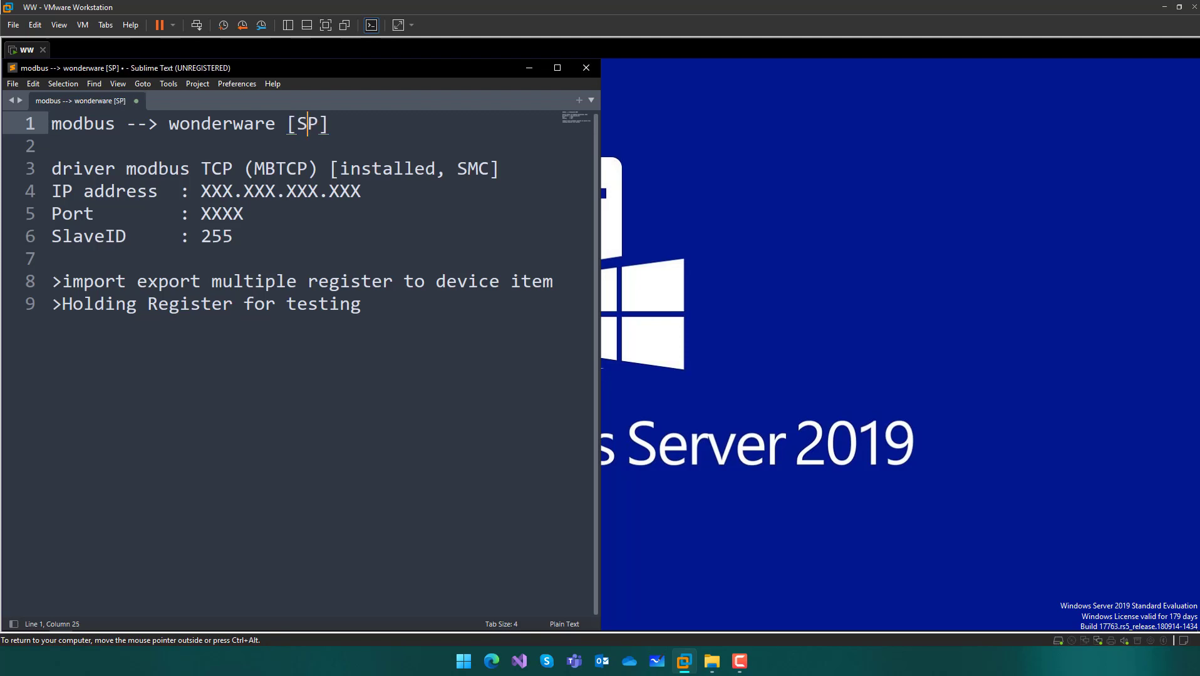
pyautogui.write('A')
pyautogui.press('Right')
pyautogui.press('Right')
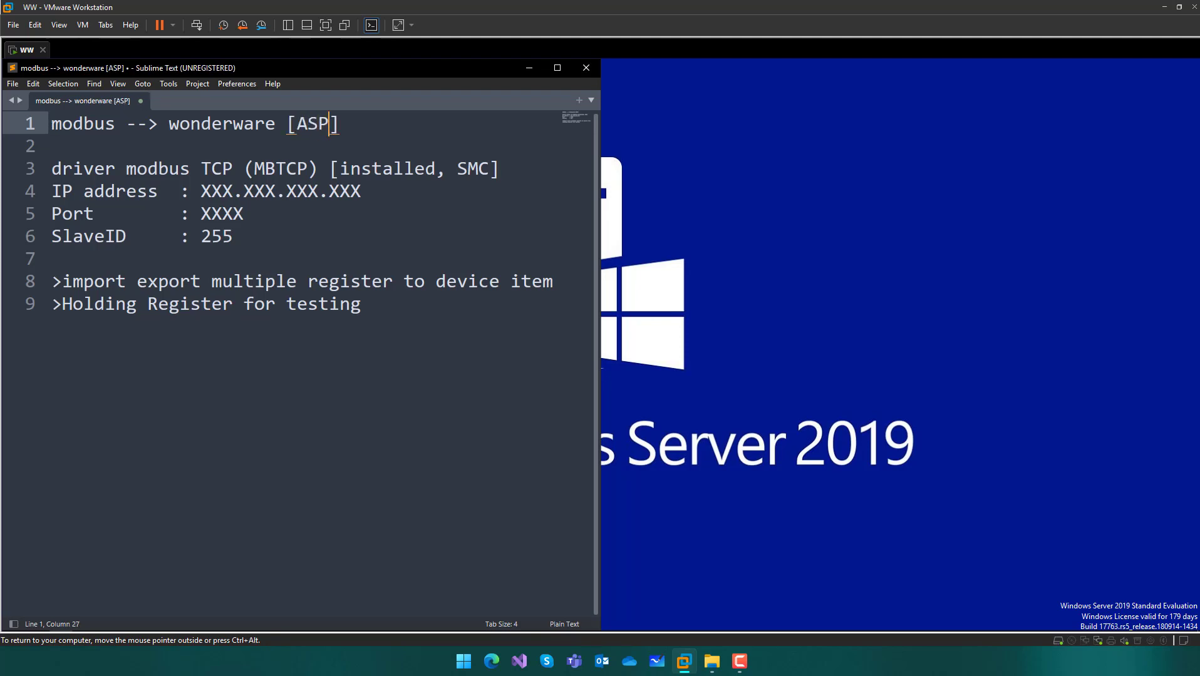
pyautogui.write('2020')
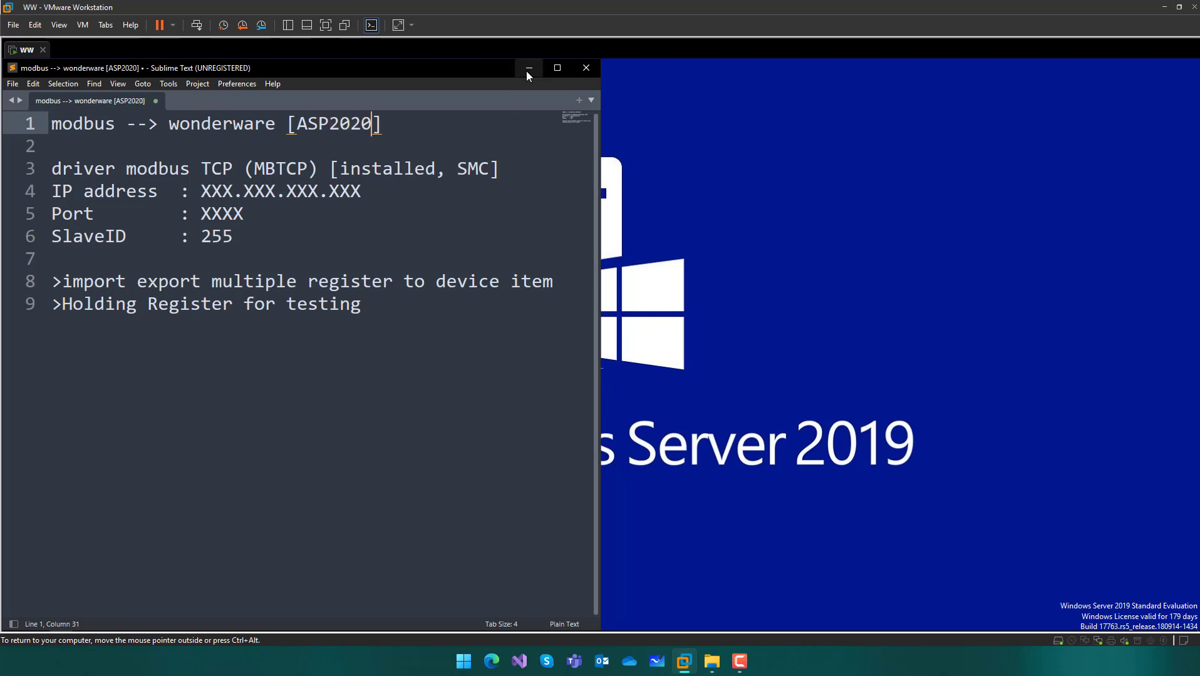
# - Open the System Platform Management Console from the AVEVA program group
pyautogui.moveTo(18, 630)
pyautogui.click(13, 626)
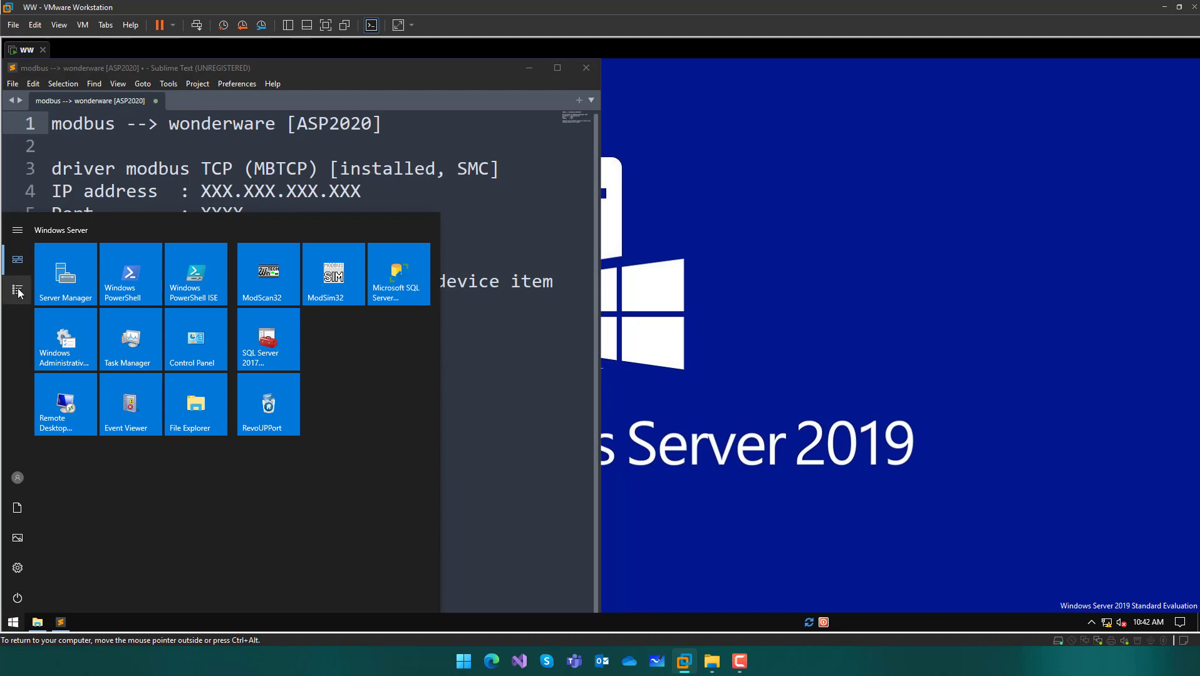
pyautogui.click(18, 291)
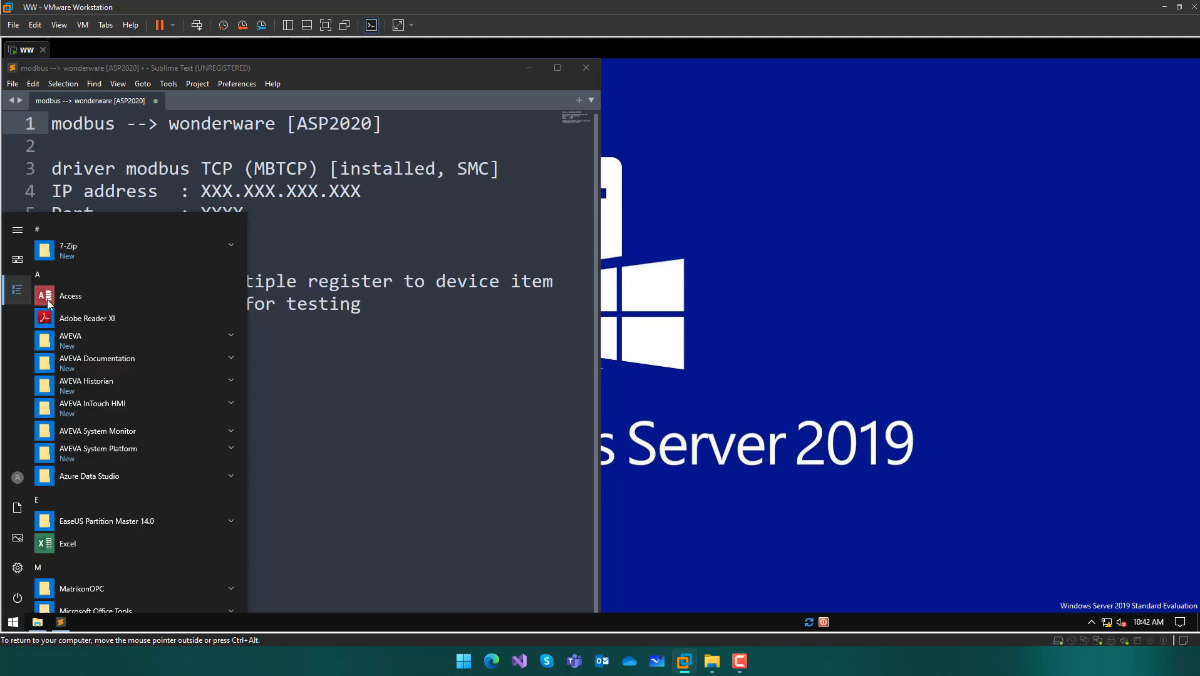
pyautogui.click(149, 343)
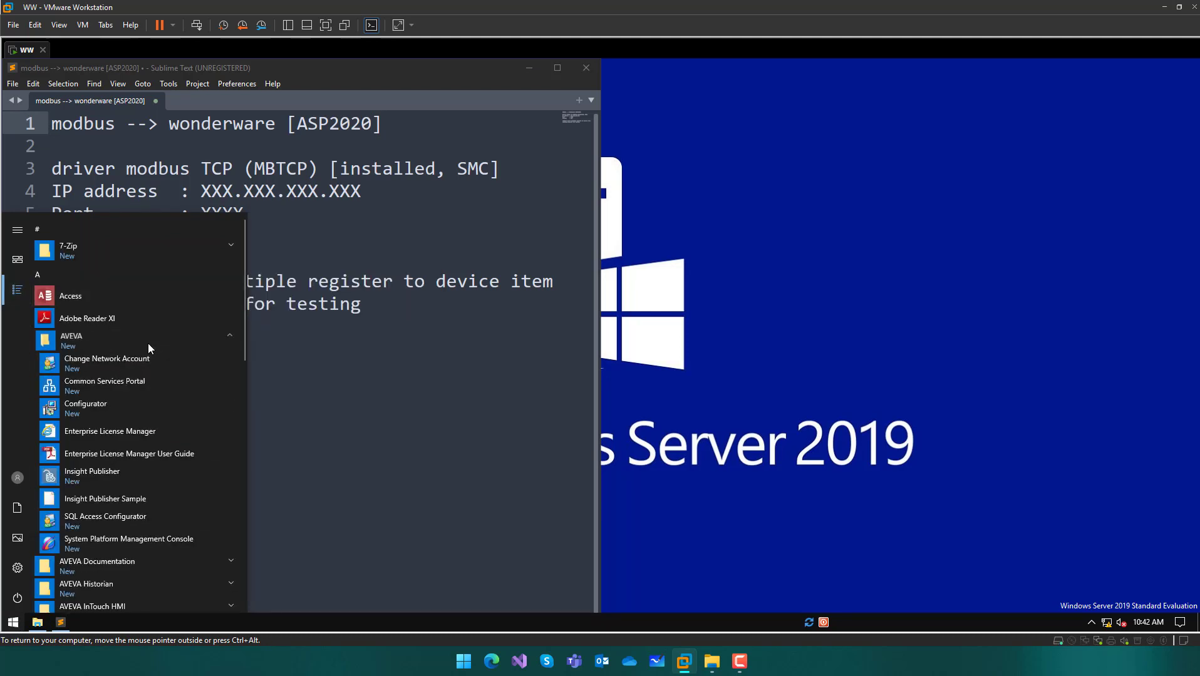
pyautogui.click(131, 546)
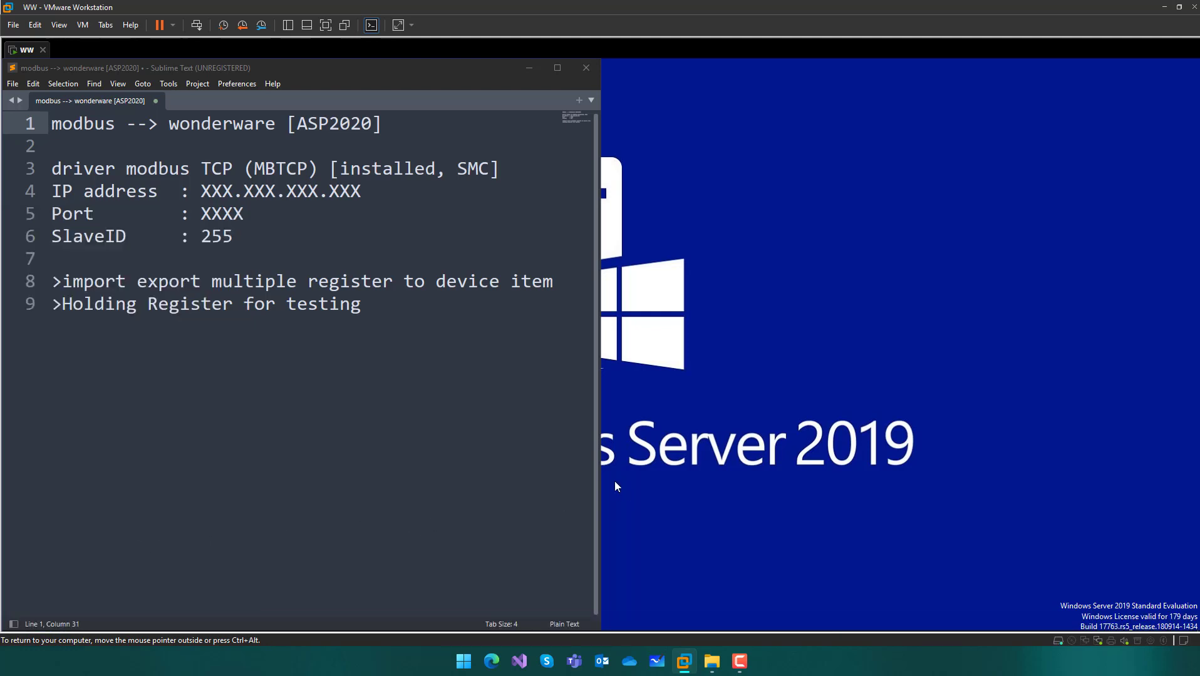
# - Remove the trailing space after "testing" in the notes and show the virtual machine full screen
pyautogui.click(398, 303)
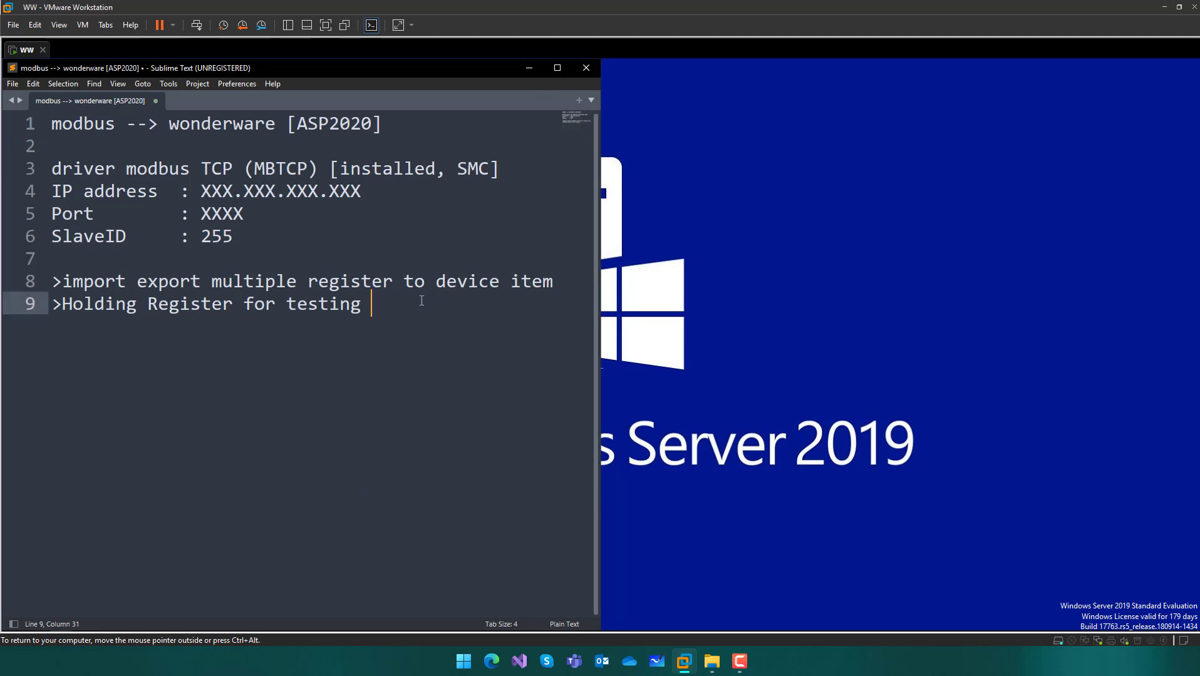
pyautogui.press('BackSpace')
pyautogui.click(326, 26)
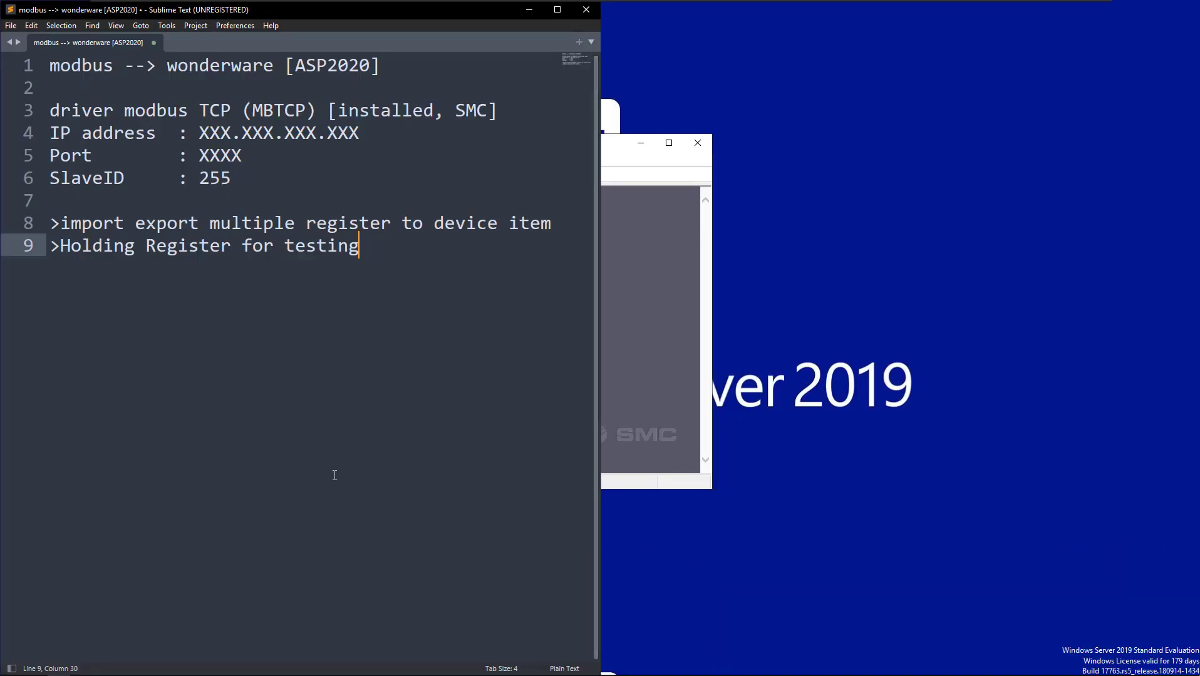
# - Minimize the notes and expand Operations Integration Server Manager down to the servers under Operations Integration Supervisory Servers, widening the tree to read their names
pyautogui.click(529, 10)
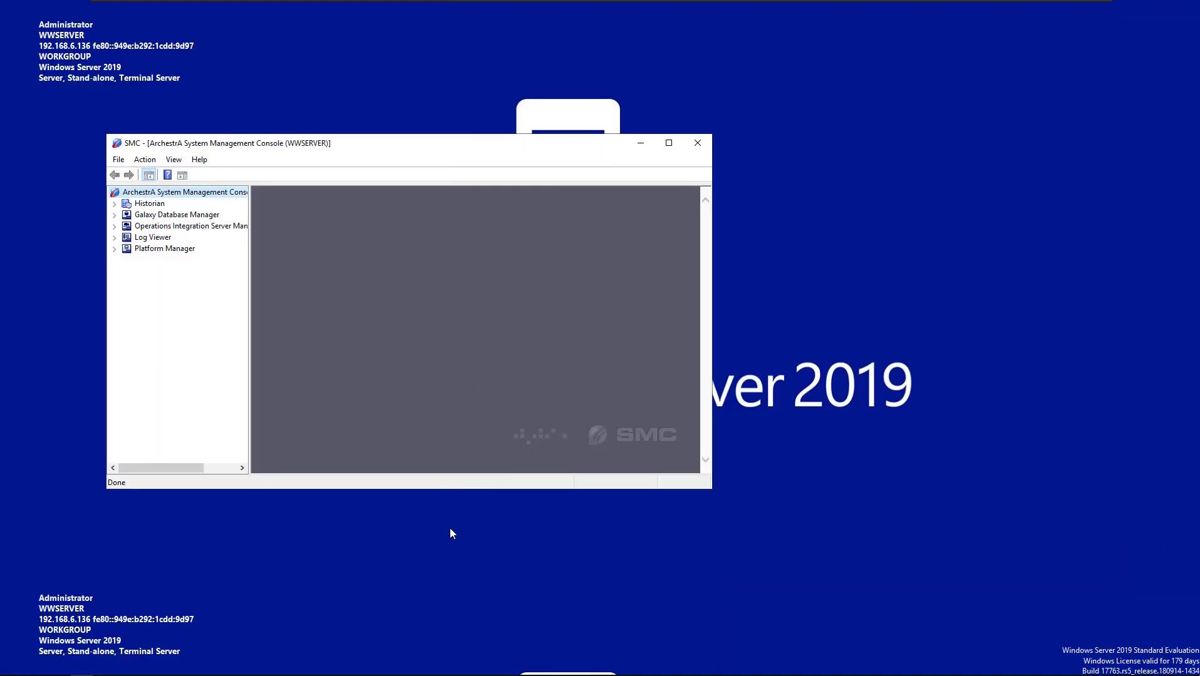
pyautogui.doubleClick(134, 228)
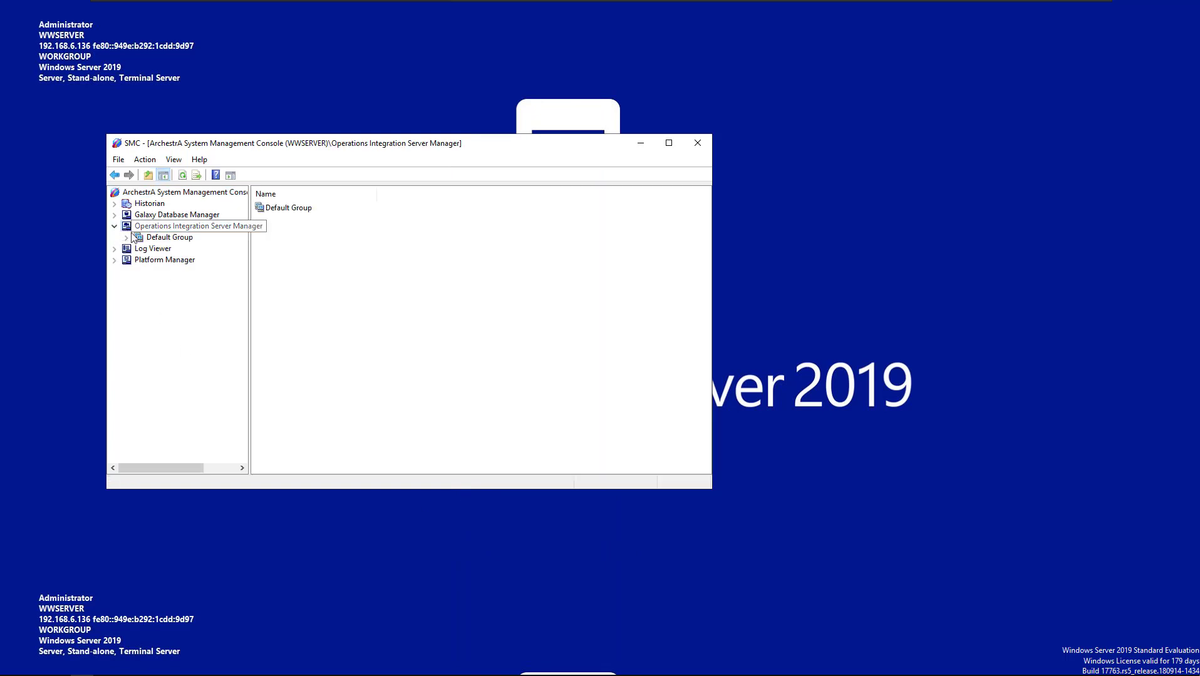
pyautogui.click(126, 237)
pyautogui.click(138, 248)
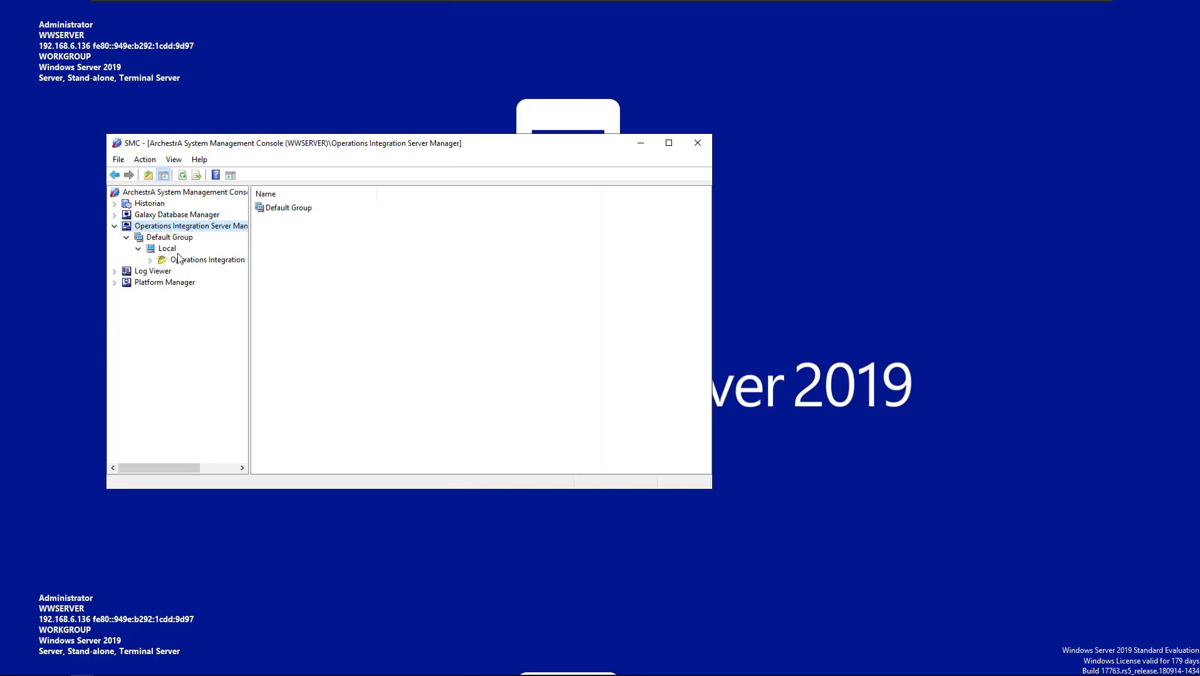
pyautogui.click(167, 249)
pyautogui.click(201, 259)
pyautogui.click(149, 260)
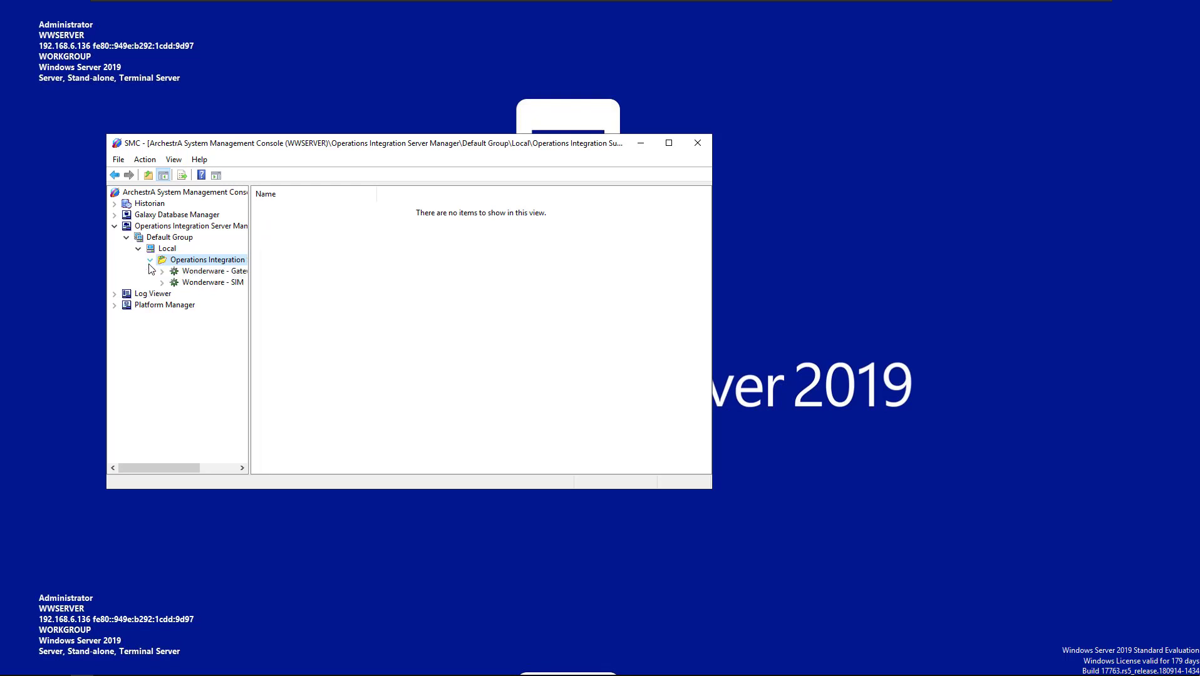
pyautogui.moveTo(249, 318); pyautogui.dragTo(285, 316)
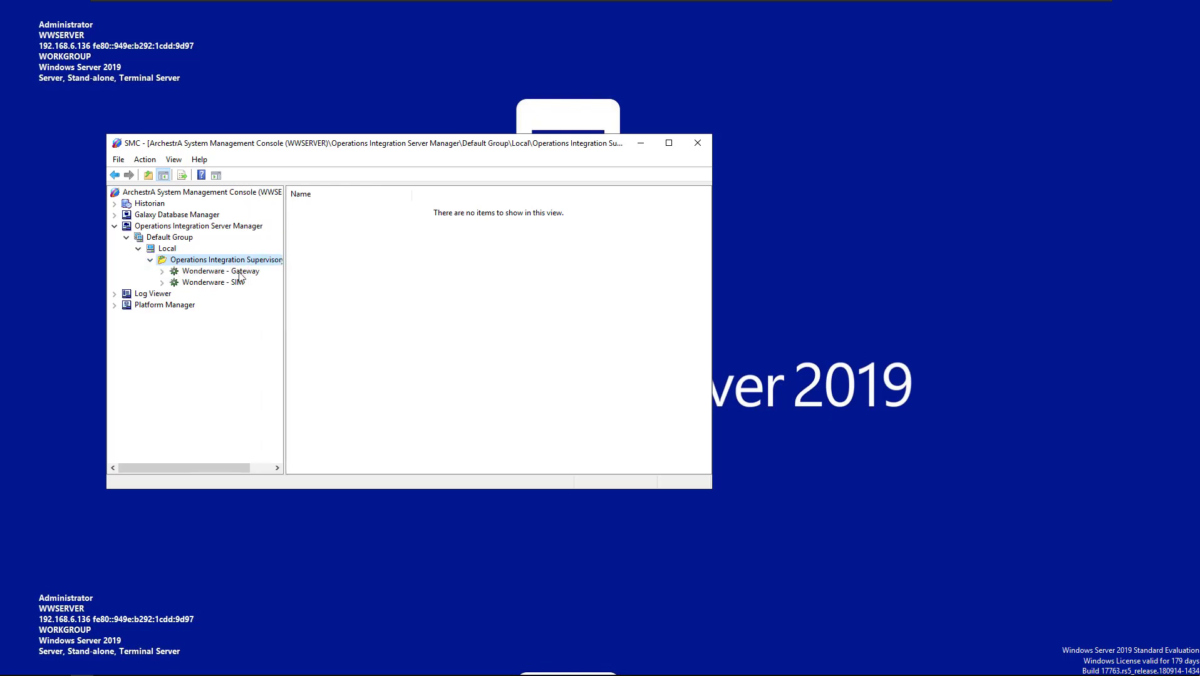
# - Examine the installed Wonderware - Gateway and Wonderware - SIM servers to check which communication drivers are available
pyautogui.click(205, 271)
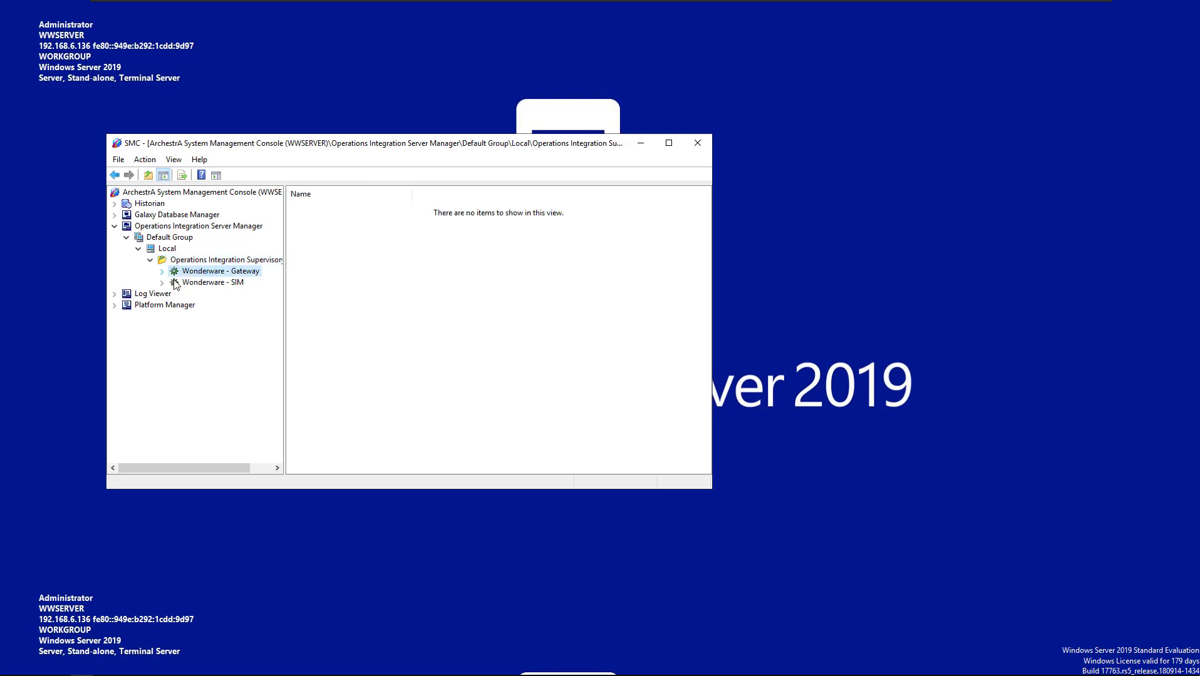
pyautogui.click(176, 283)
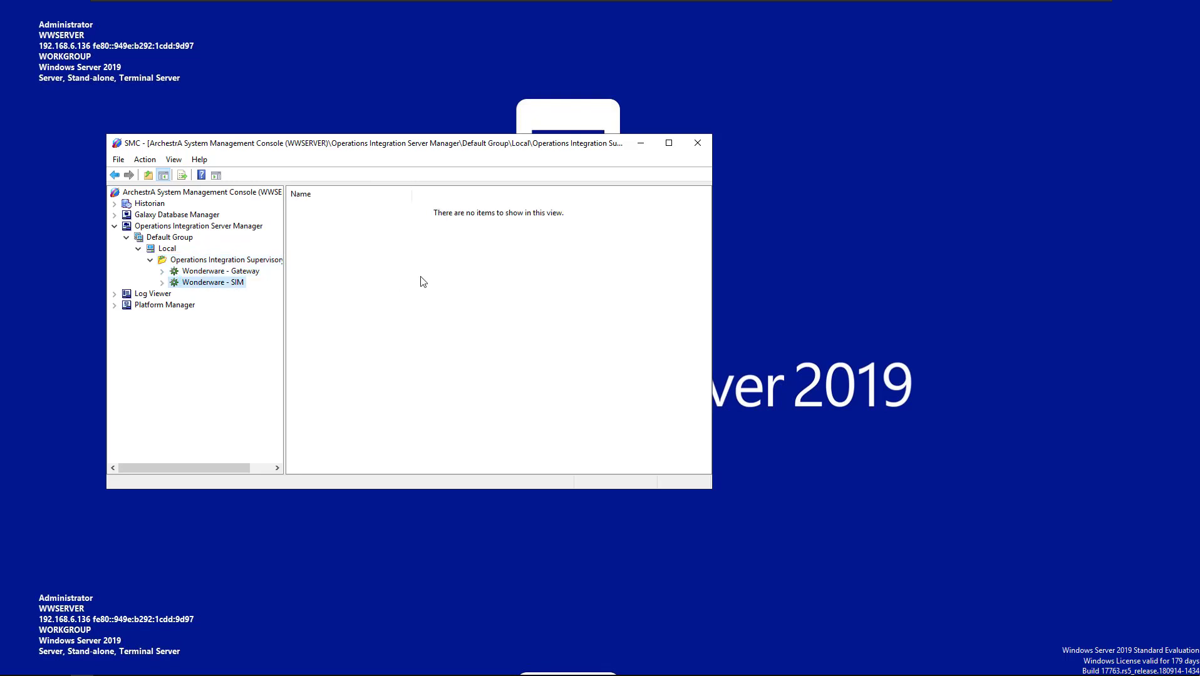
pyautogui.click(162, 272)
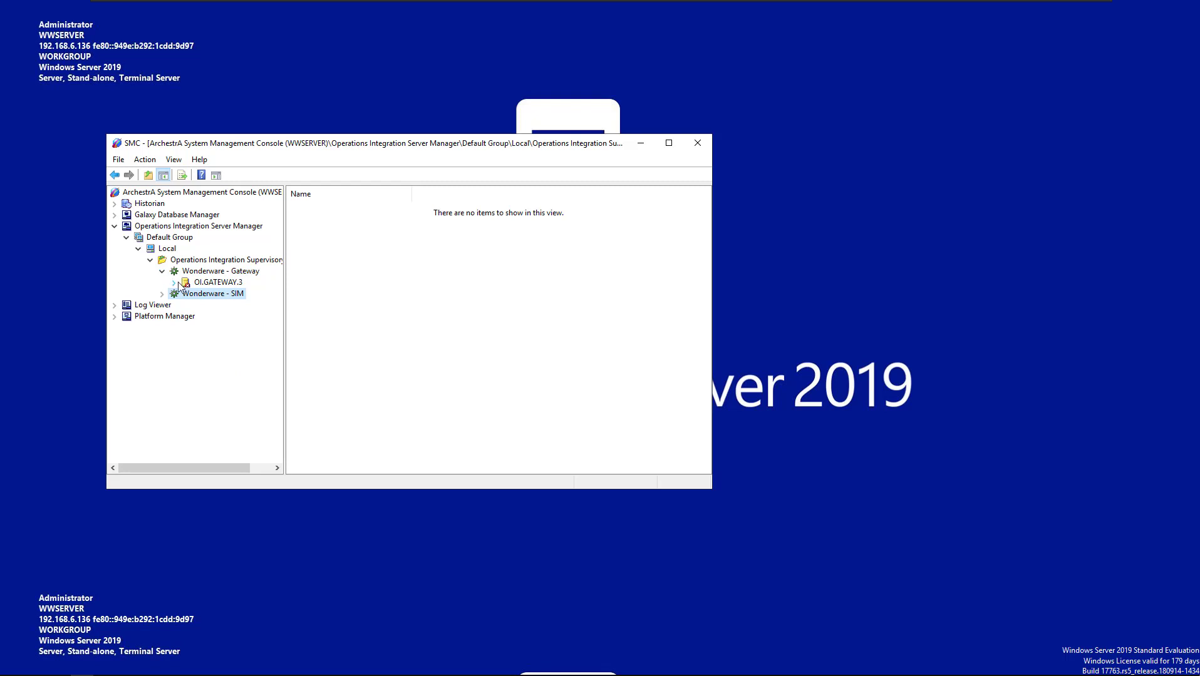
pyautogui.click(233, 271)
pyautogui.click(162, 272)
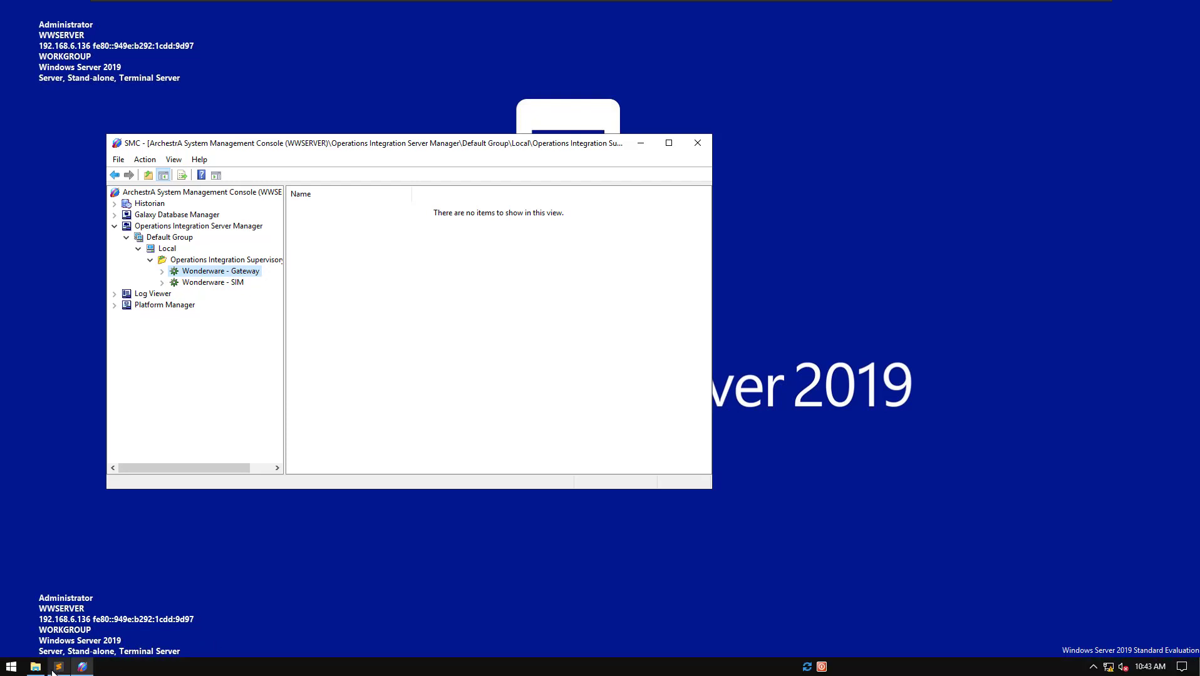
# - Switch to File Explorer's Desktop folder and select the Setup-OI-MBTCP.msi installer
pyautogui.click(81, 667)
pyautogui.click(333, 271)
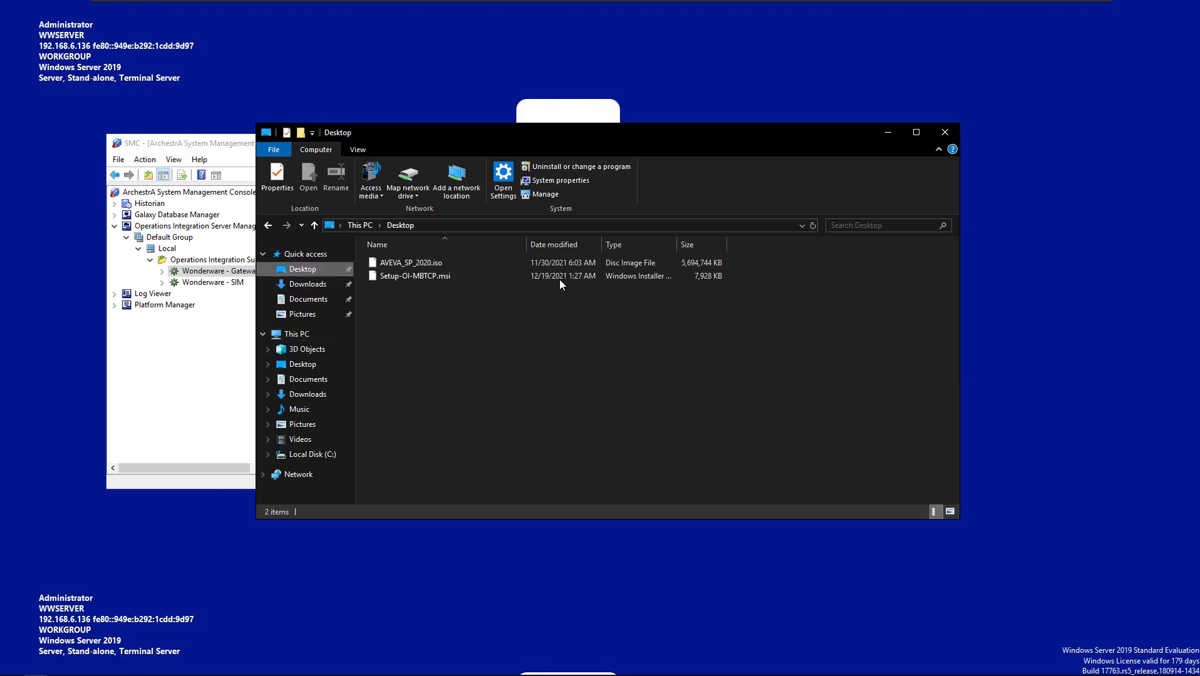
pyautogui.click(433, 277)
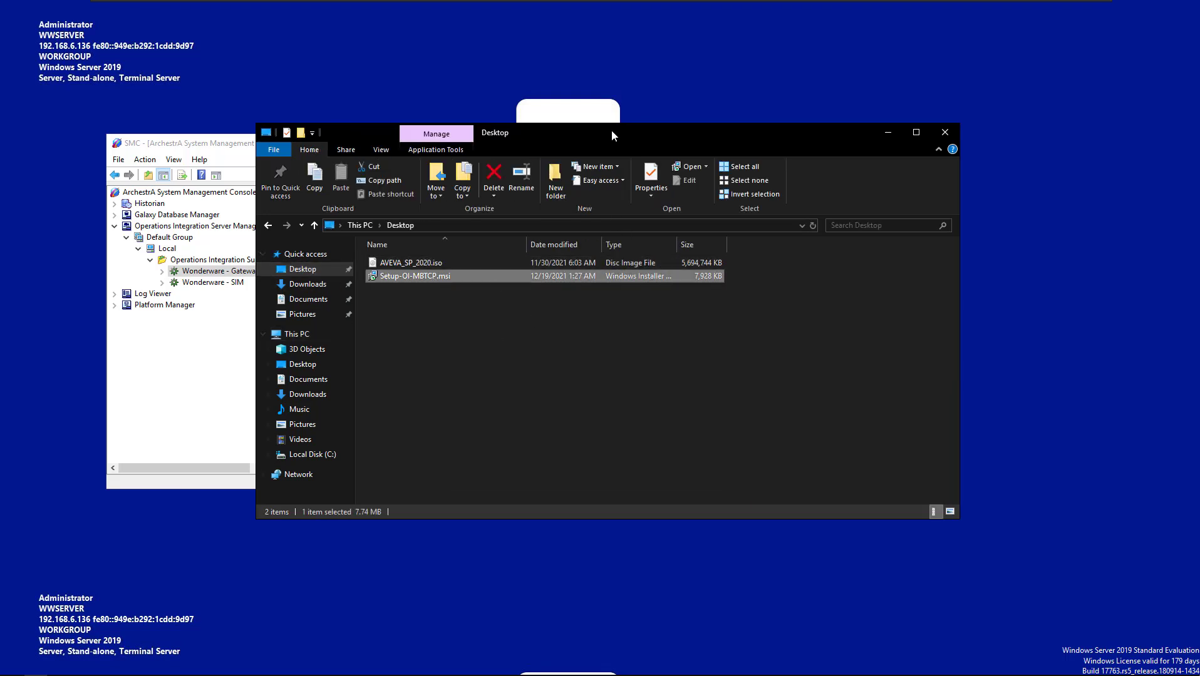
# - Close the System Management Console and start the installation of Setup-OI-MBTCP.msi
pyautogui.doubleClick(411, 277)
pyautogui.rightClick(397, 278)
pyautogui.hotkey('alt', 'Tab')
pyautogui.click(698, 144)
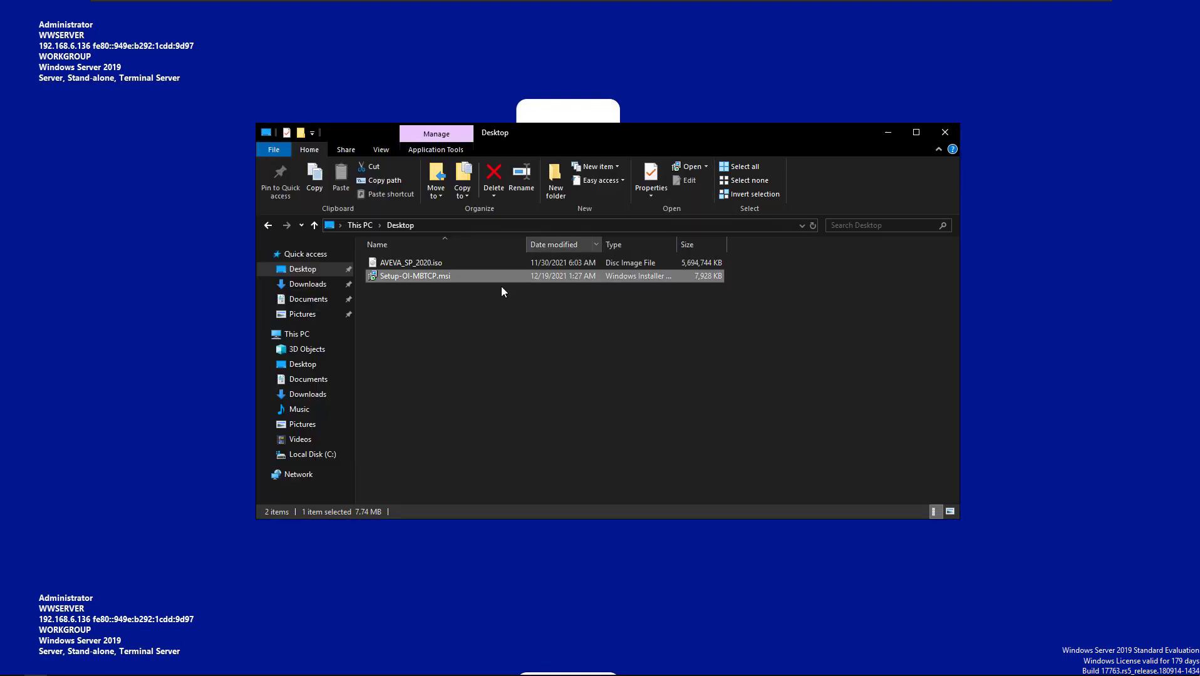
pyautogui.rightClick(421, 275)
pyautogui.click(464, 285)
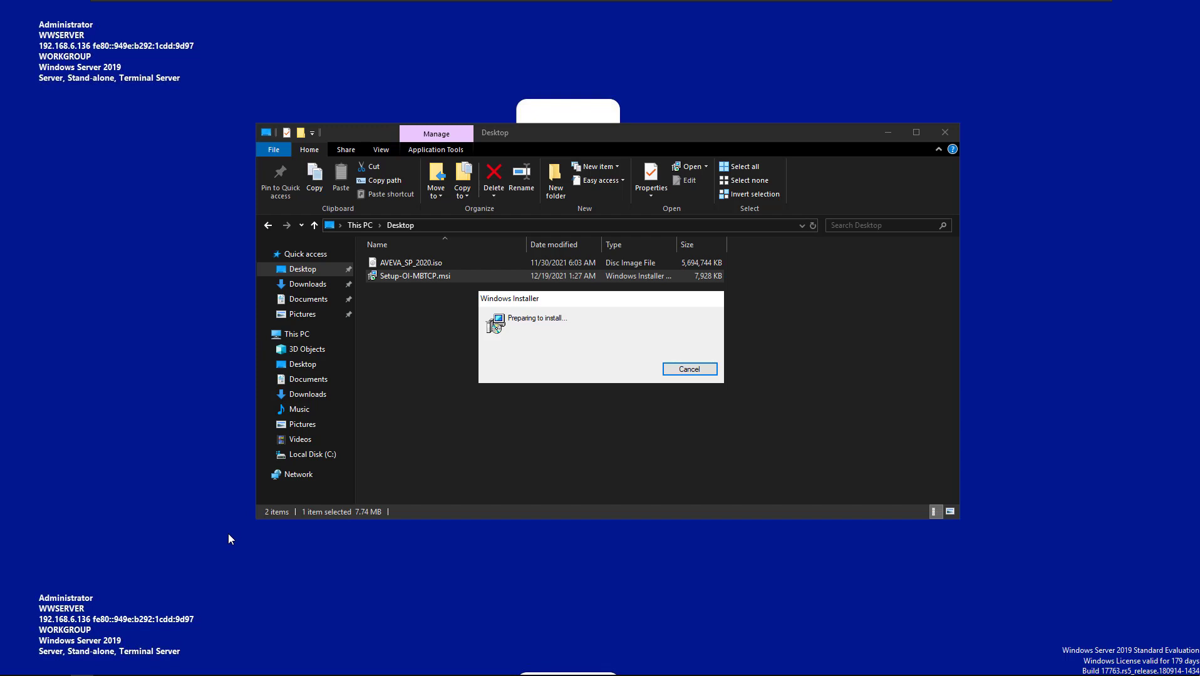
# - Open the Startup folder through the Run dialog and run bginfo.bat to refresh the desktop system information
pyautogui.press('super+r')
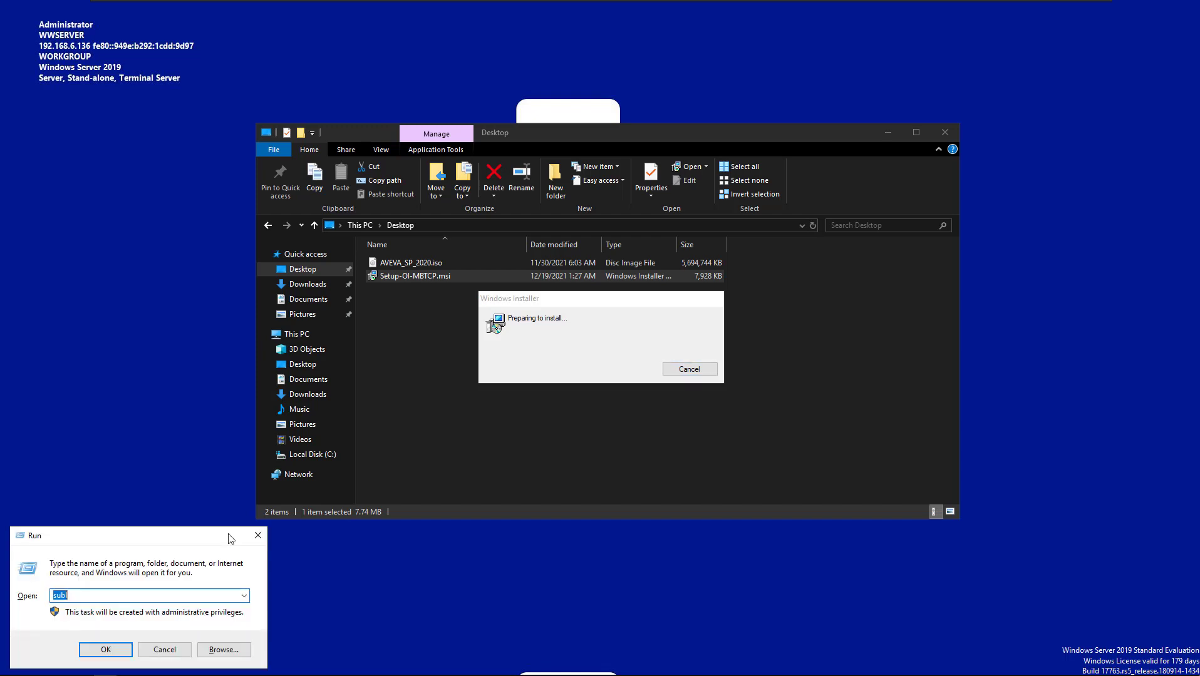
pyautogui.write('shell')
pyautogui.press('Down')
pyautogui.press('Return')
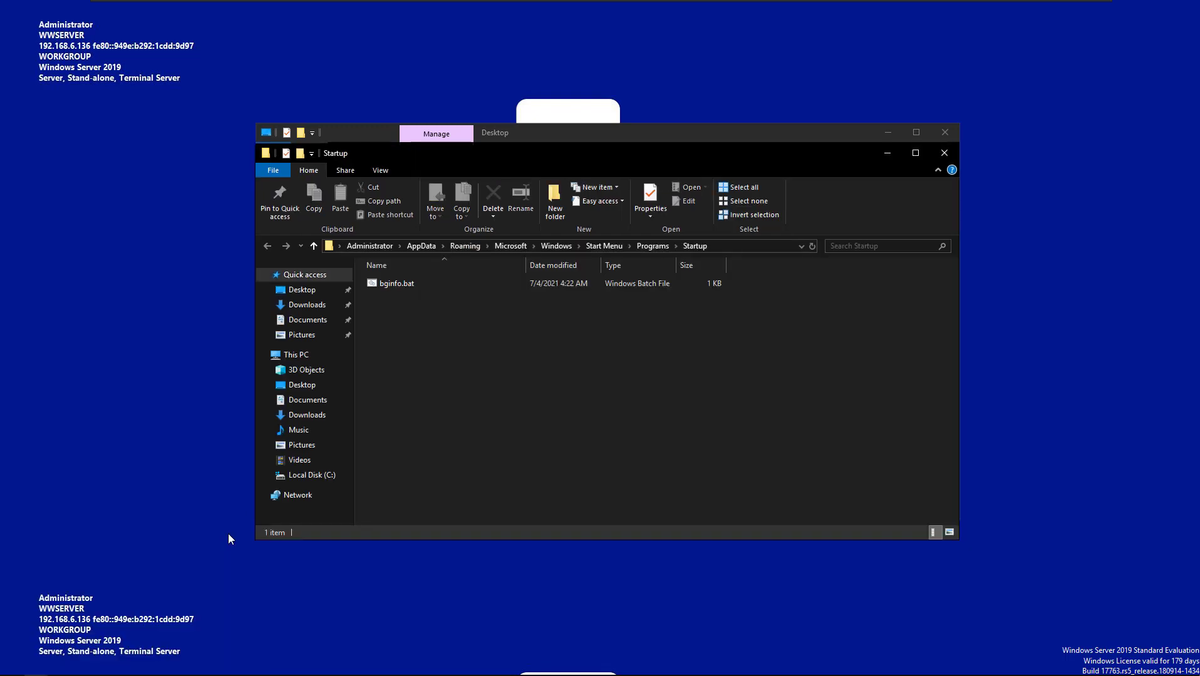
pyautogui.doubleClick(429, 286)
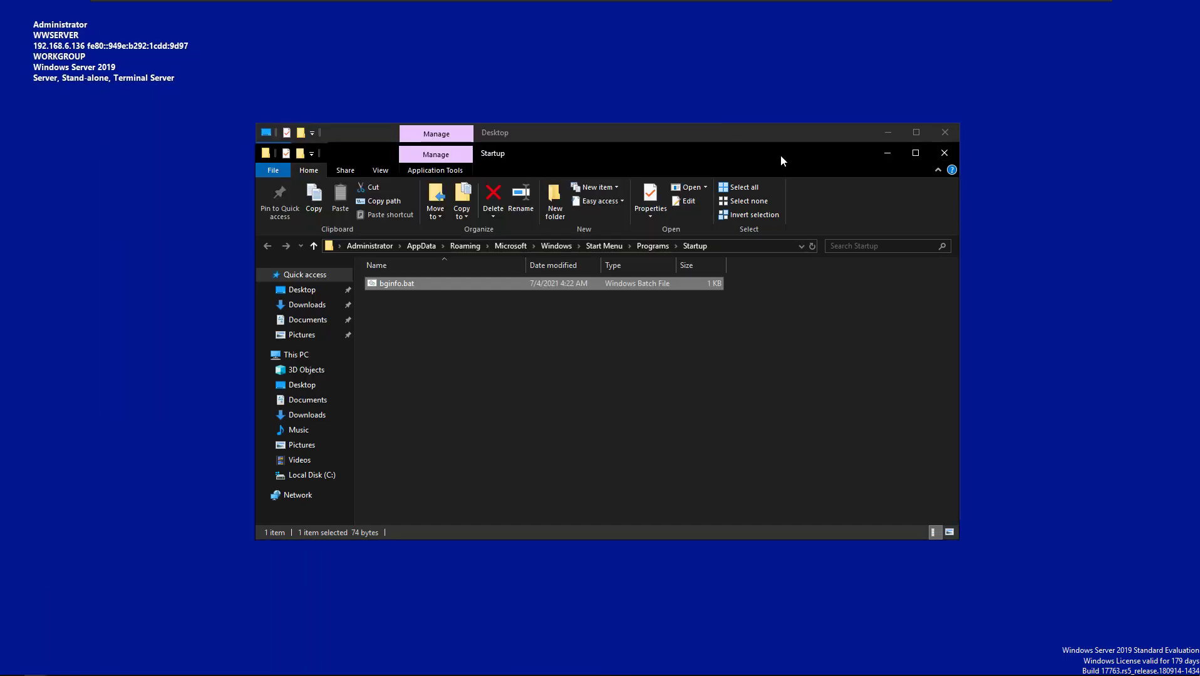
# - Clear the File Explorer windows from the desktop and finish the Modbus MBTCP Server setup
pyautogui.click(884, 132)
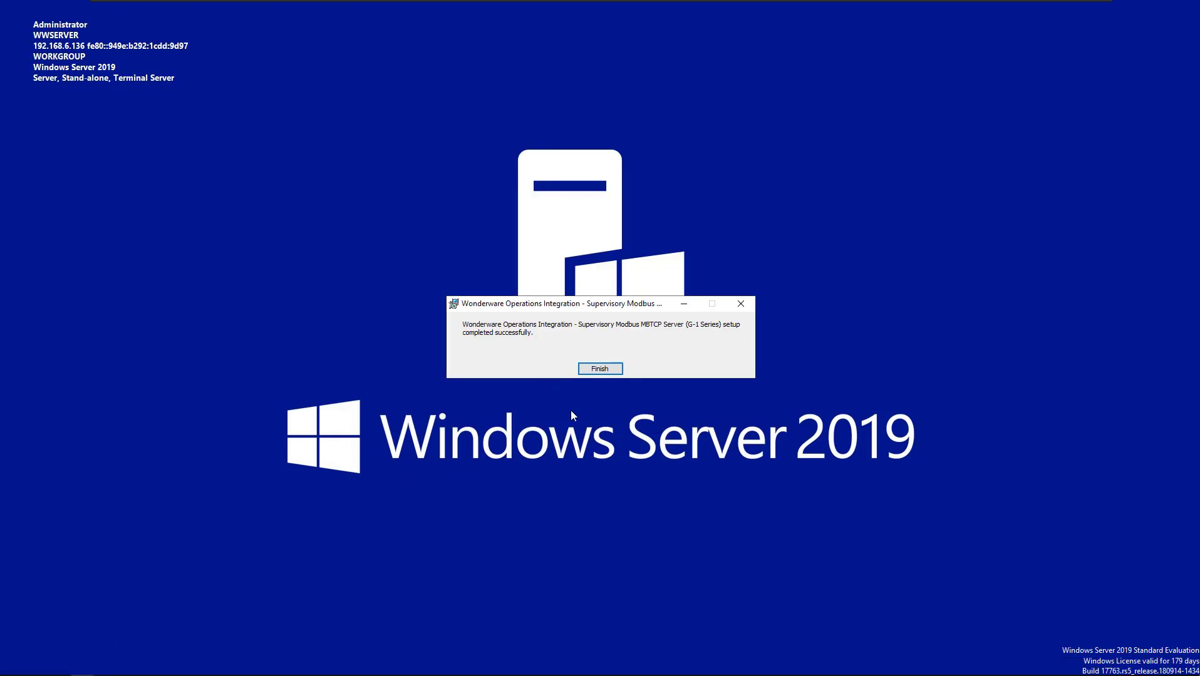
pyautogui.click(598, 370)
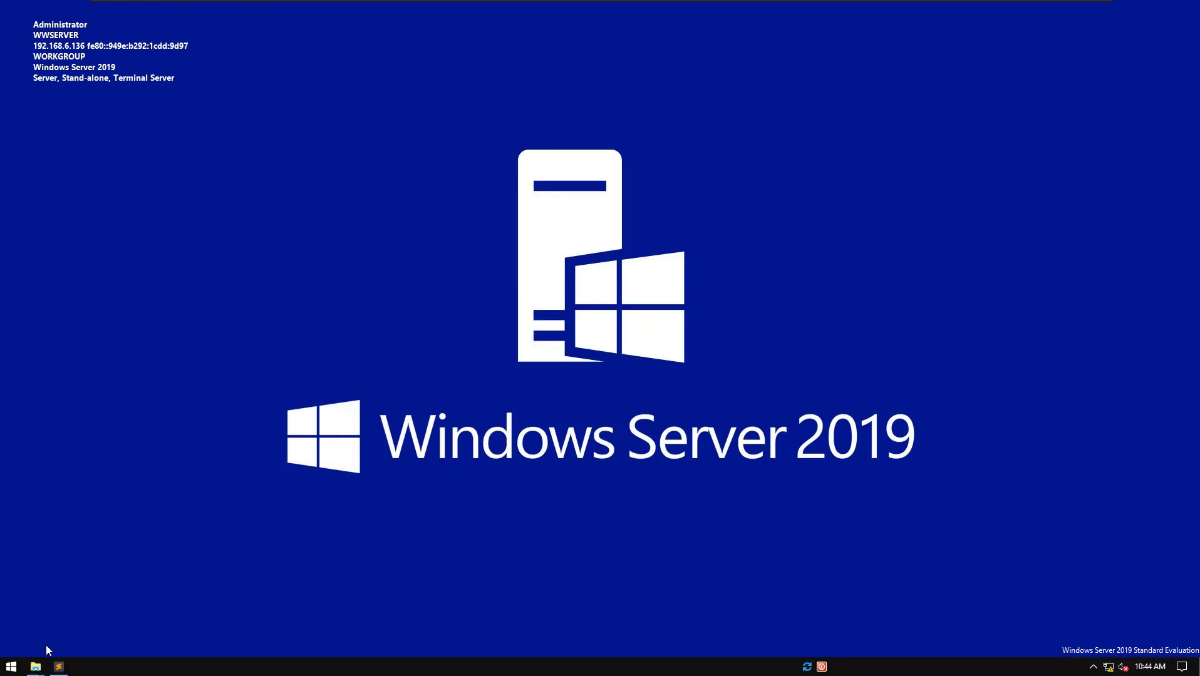
# - Relaunch the System Platform Management Console from the AVEVA programs after the driver installation
pyautogui.click(11, 666)
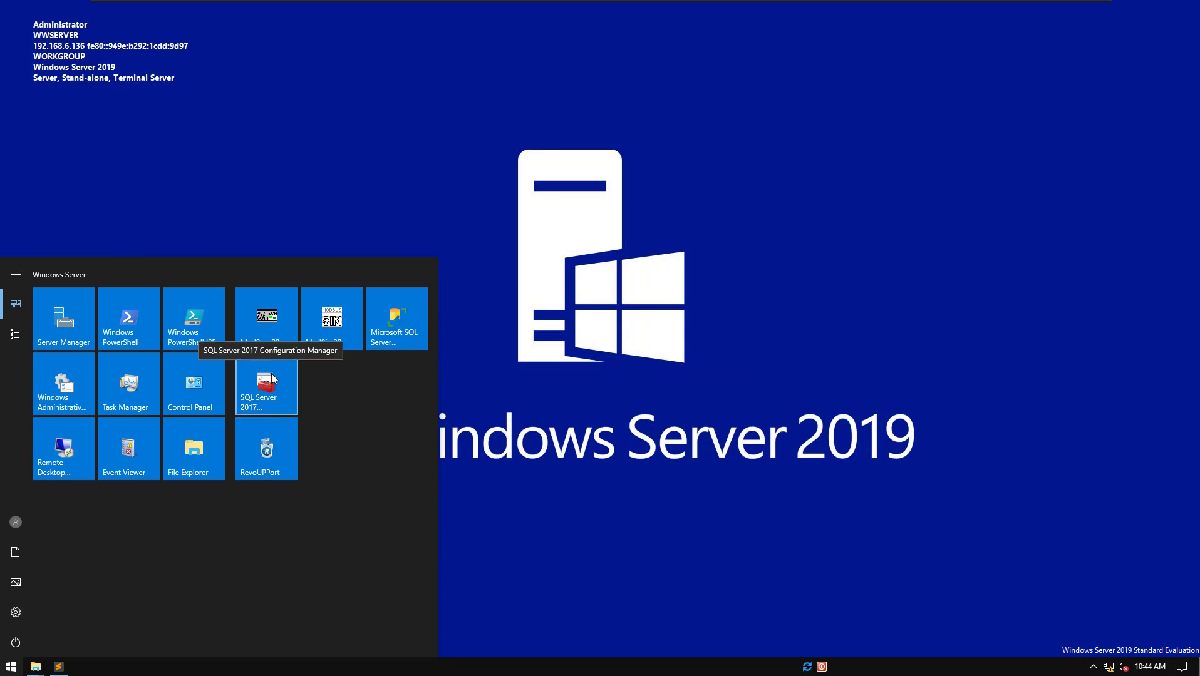
pyautogui.click(16, 334)
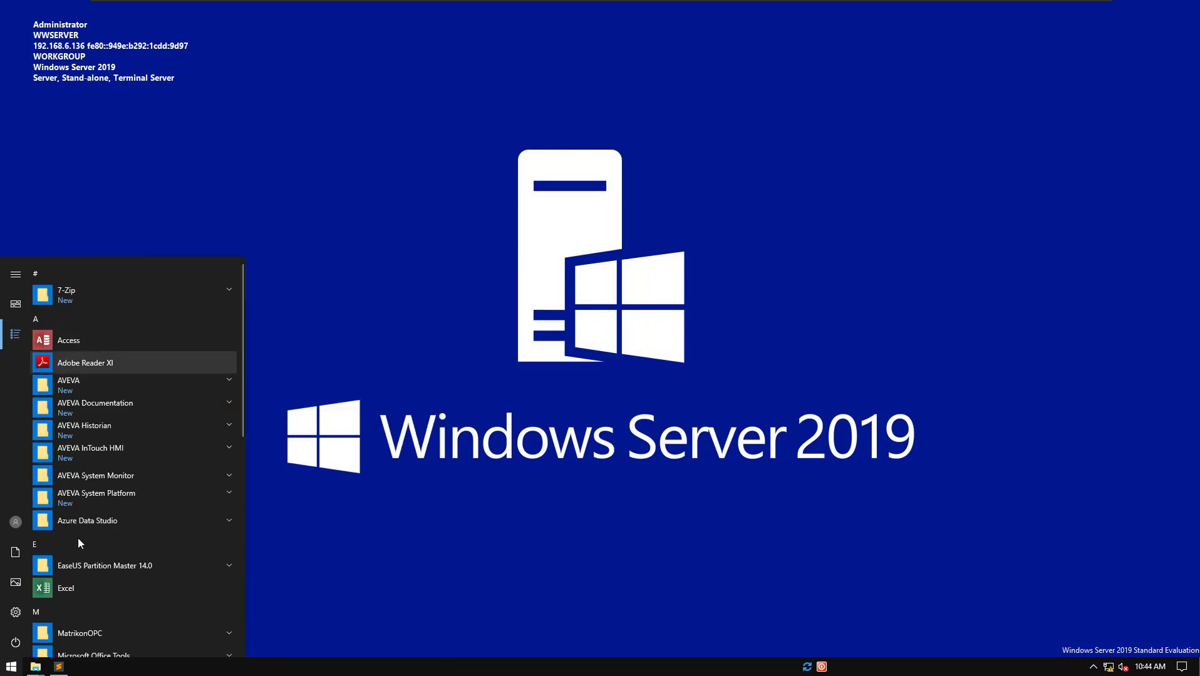
pyautogui.click(113, 386)
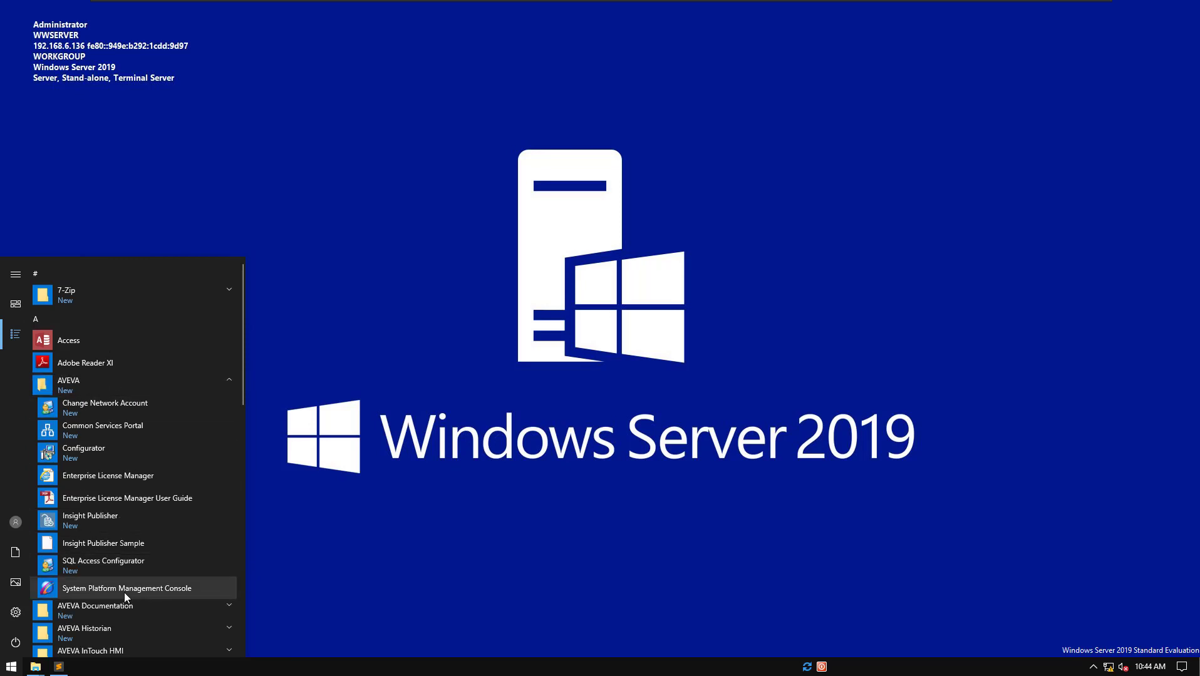
pyautogui.rightClick(159, 592)
pyautogui.click(226, 606)
pyautogui.click(165, 592)
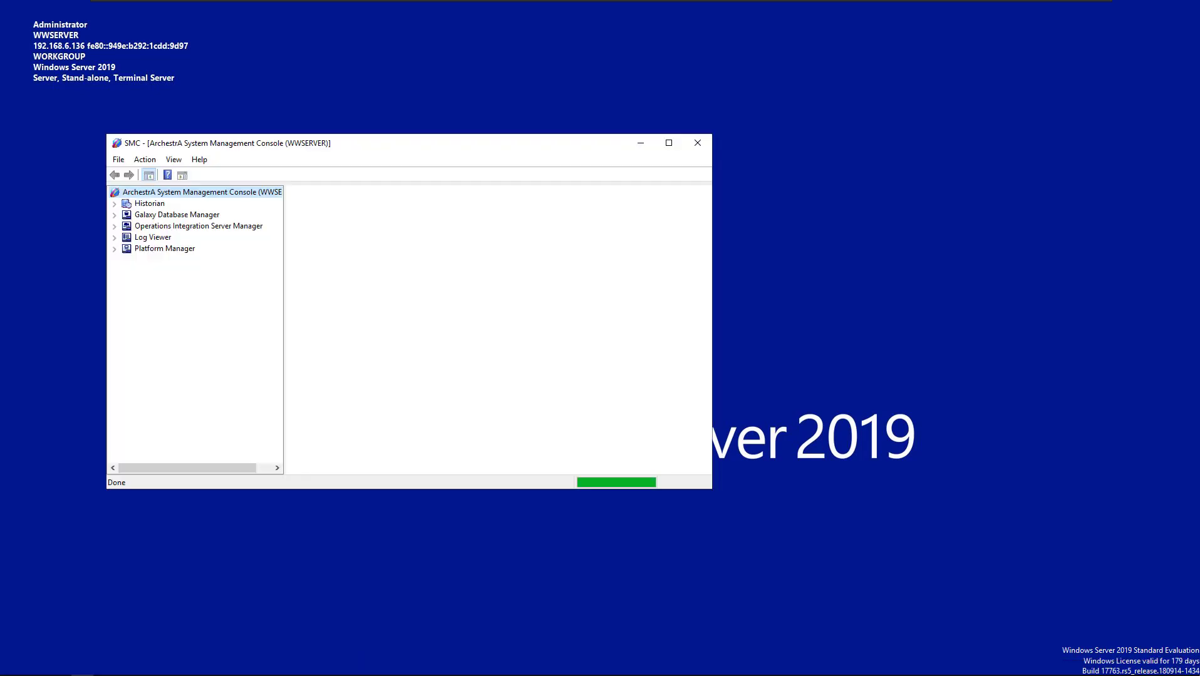
# - Expand the Operations Integration Server Manager through Default Group and Local to the Modbus - MBTCP supervisory server
pyautogui.doubleClick(161, 226)
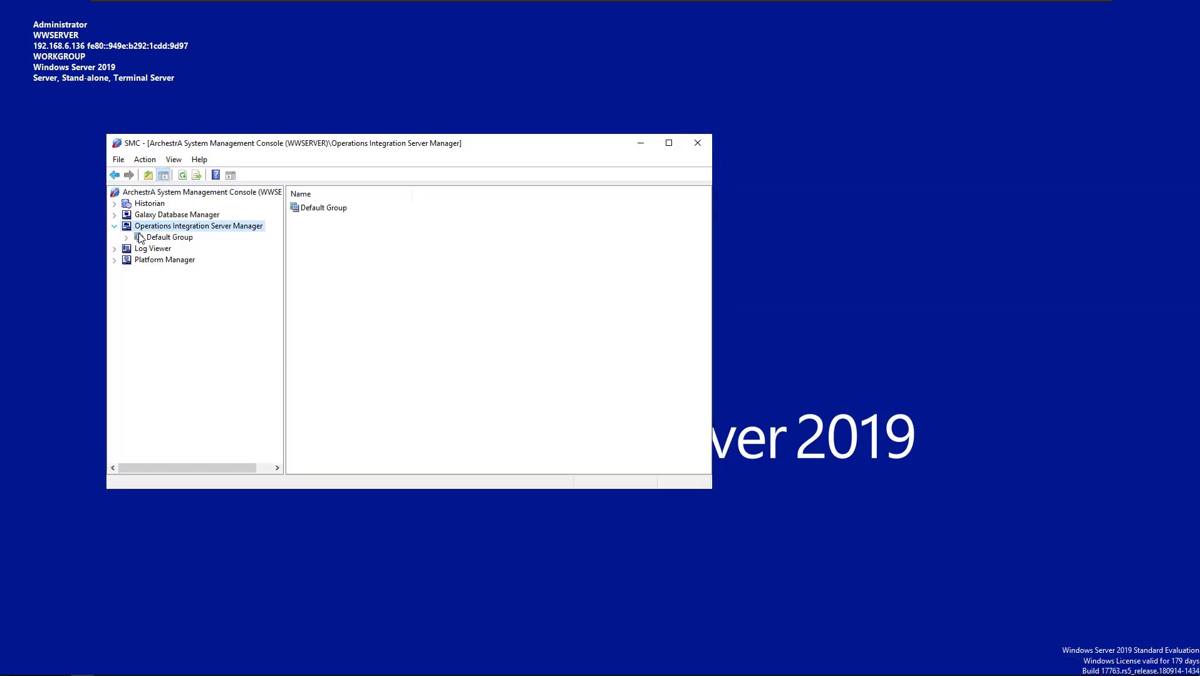
pyautogui.click(126, 238)
pyautogui.click(139, 248)
pyautogui.click(164, 248)
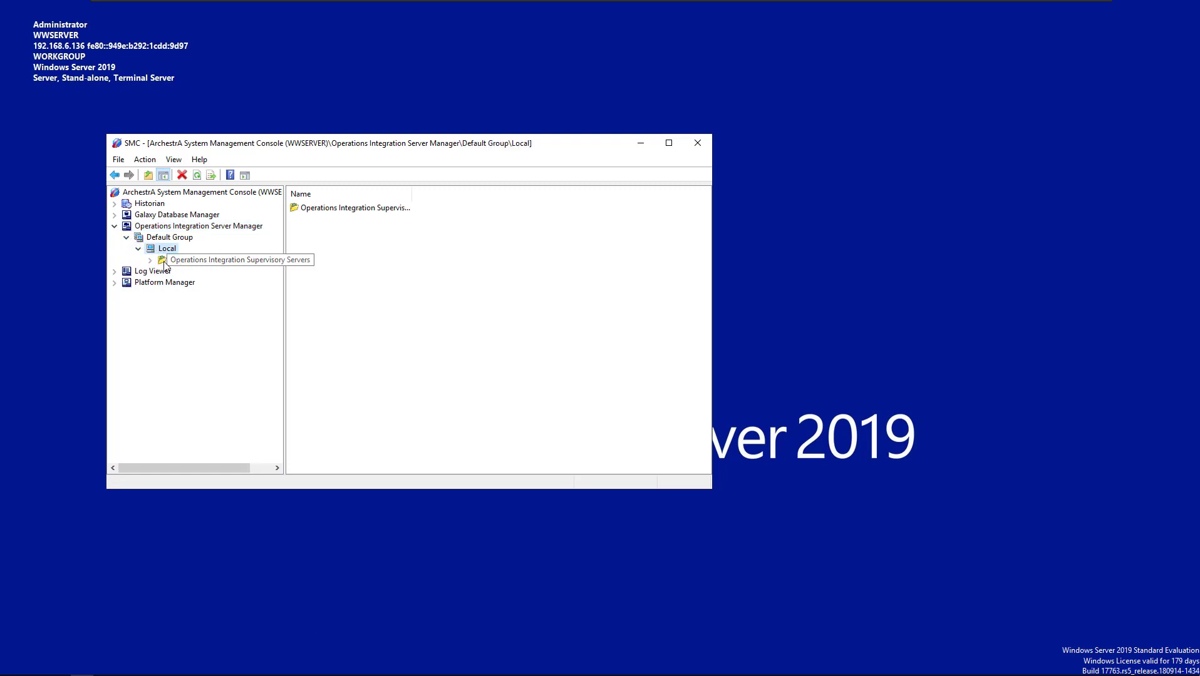
pyautogui.click(150, 260)
pyautogui.click(207, 271)
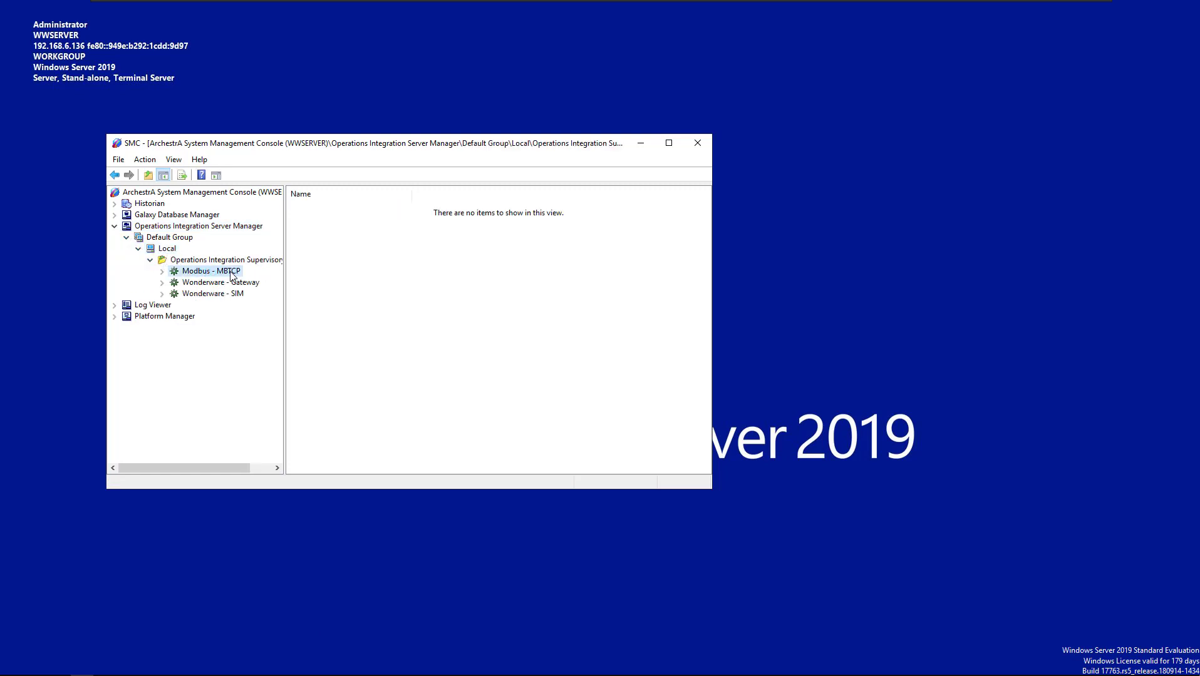
# - Expand the Modbus - MBTCP server and open the Configuration node of its OI.MBTCP.1 instance
pyautogui.click(163, 271)
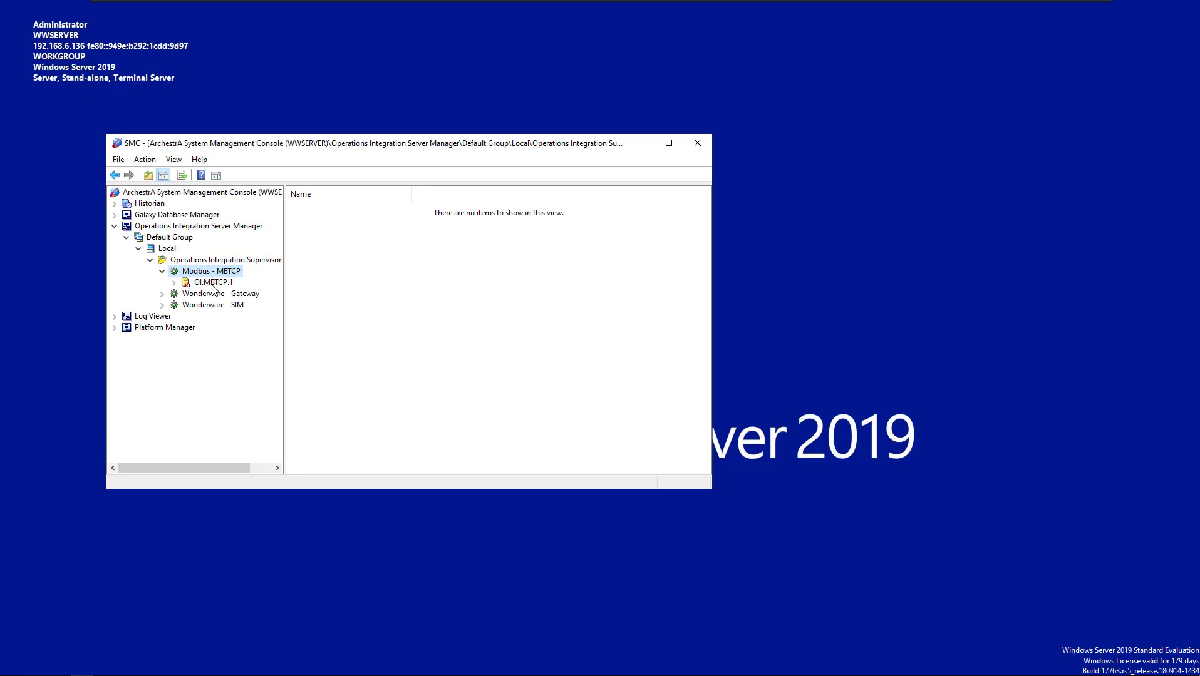
pyautogui.click(211, 283)
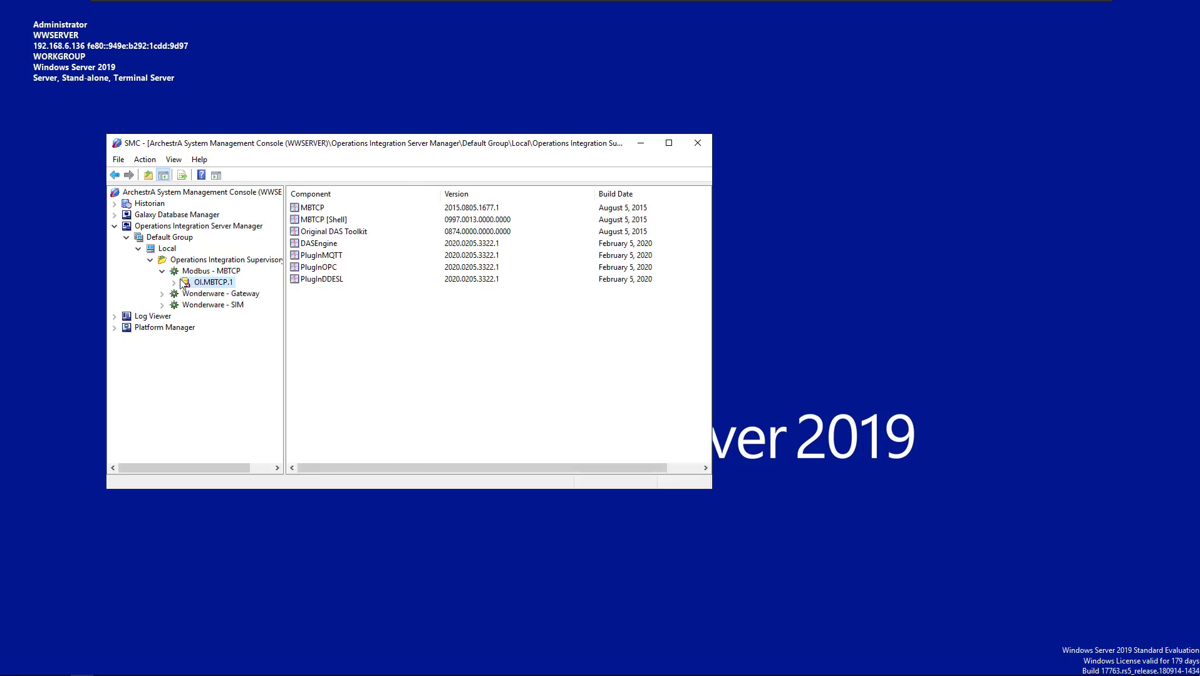
pyautogui.click(174, 283)
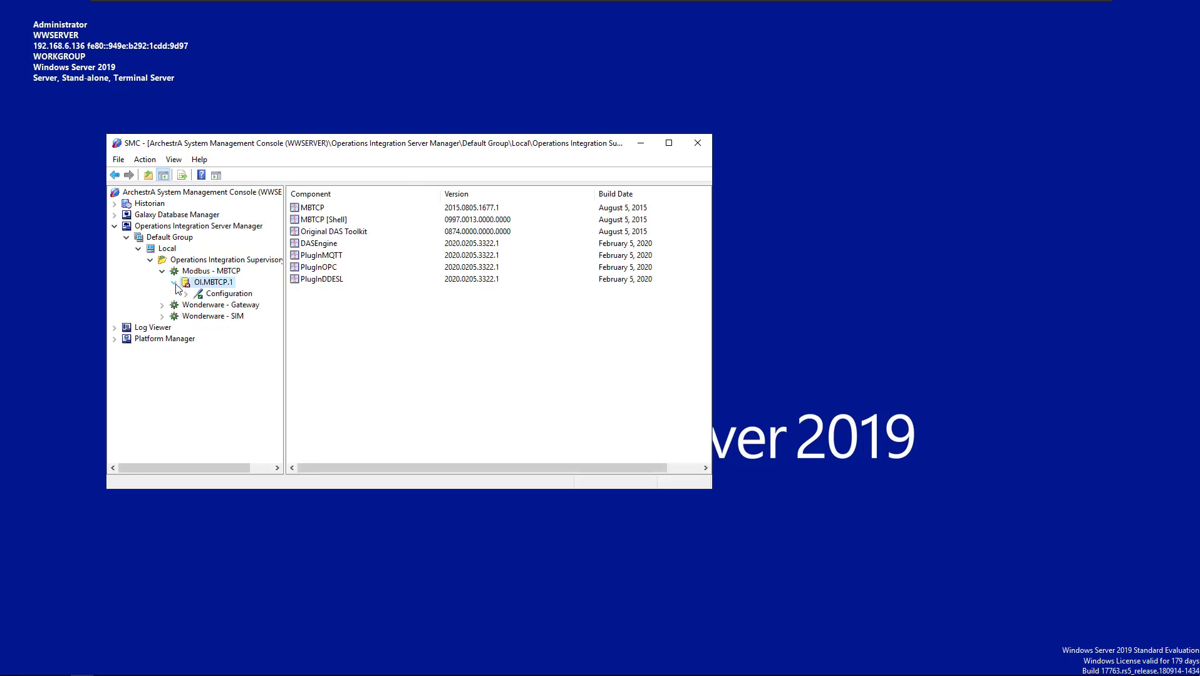
pyautogui.click(219, 295)
pyautogui.rightClick(213, 285)
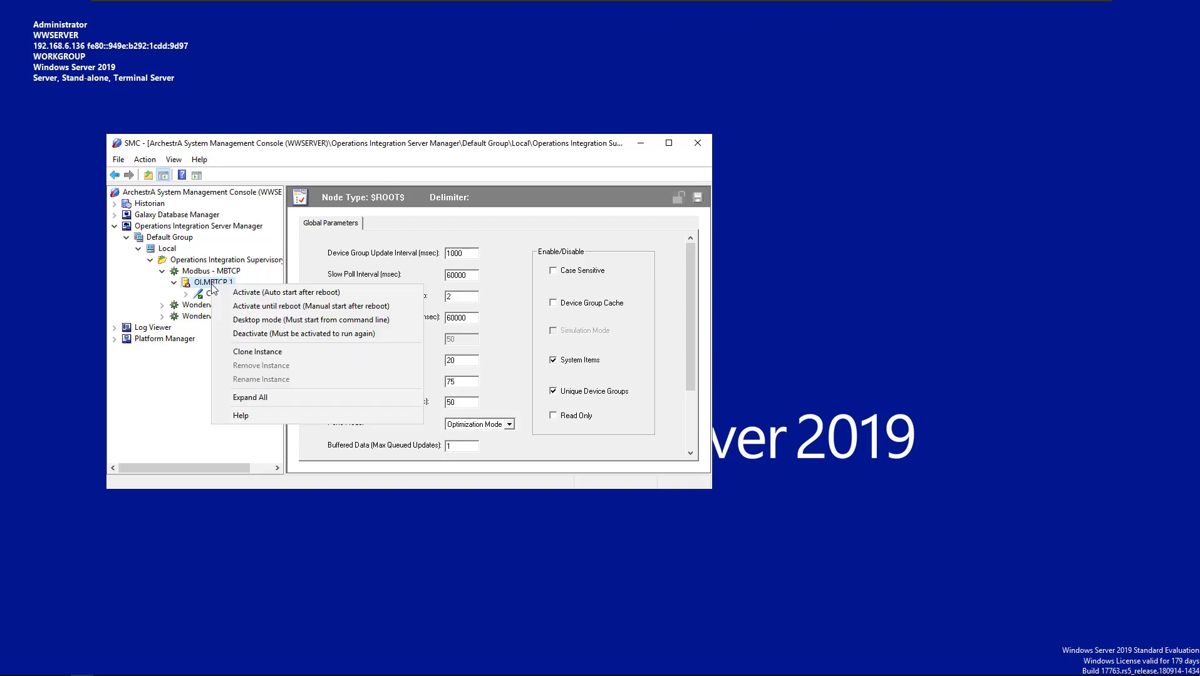
pyautogui.click(198, 292)
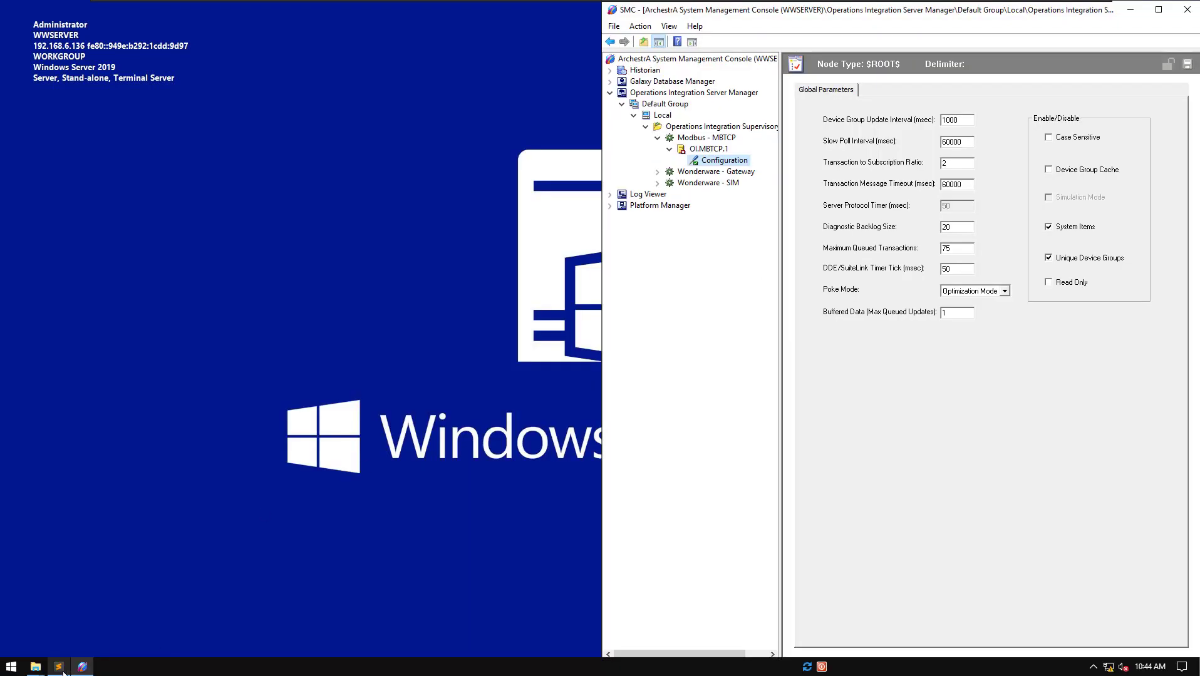
# - Switch to the Sublime Text notes and review the driver, IP address, port and SlaveID requirements
pyautogui.click(60, 668)
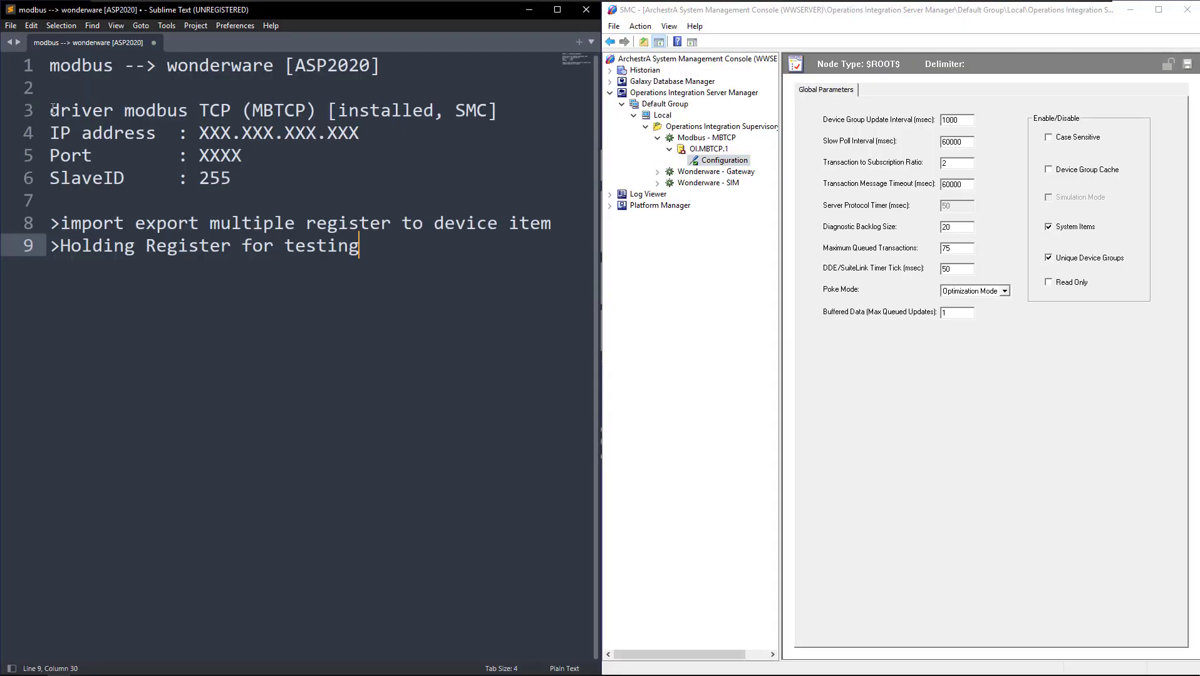
pyautogui.moveTo(53, 109); pyautogui.dragTo(512, 111)
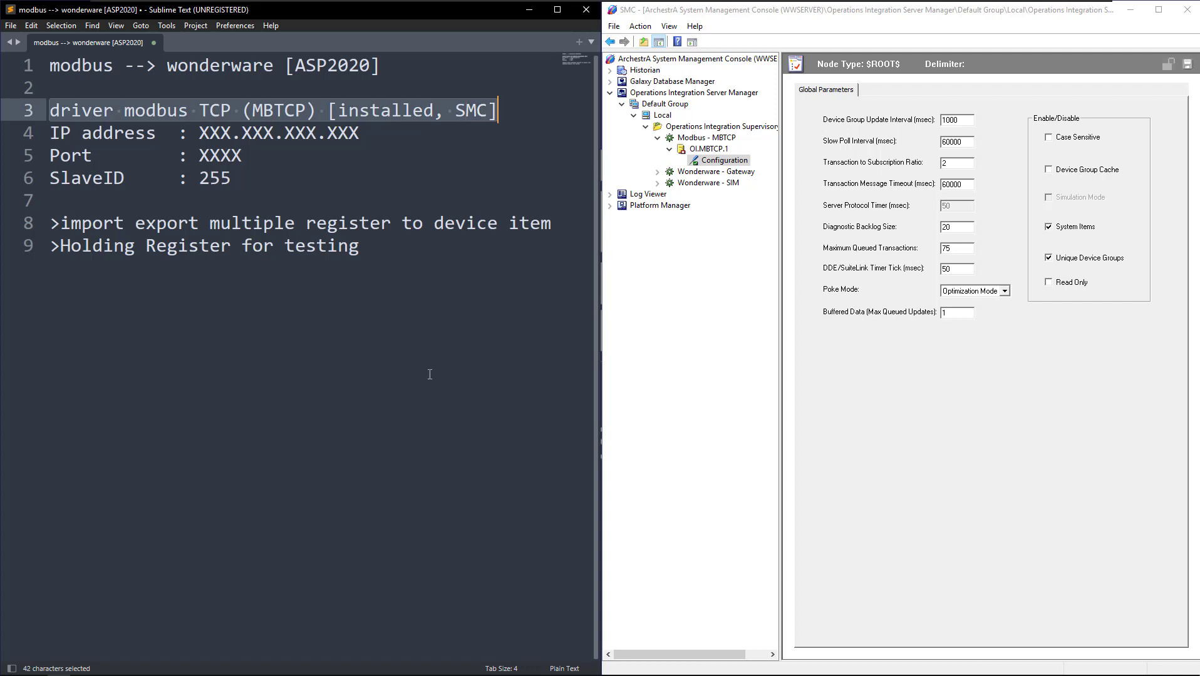
pyautogui.moveTo(489, 111); pyautogui.dragTo(459, 114)
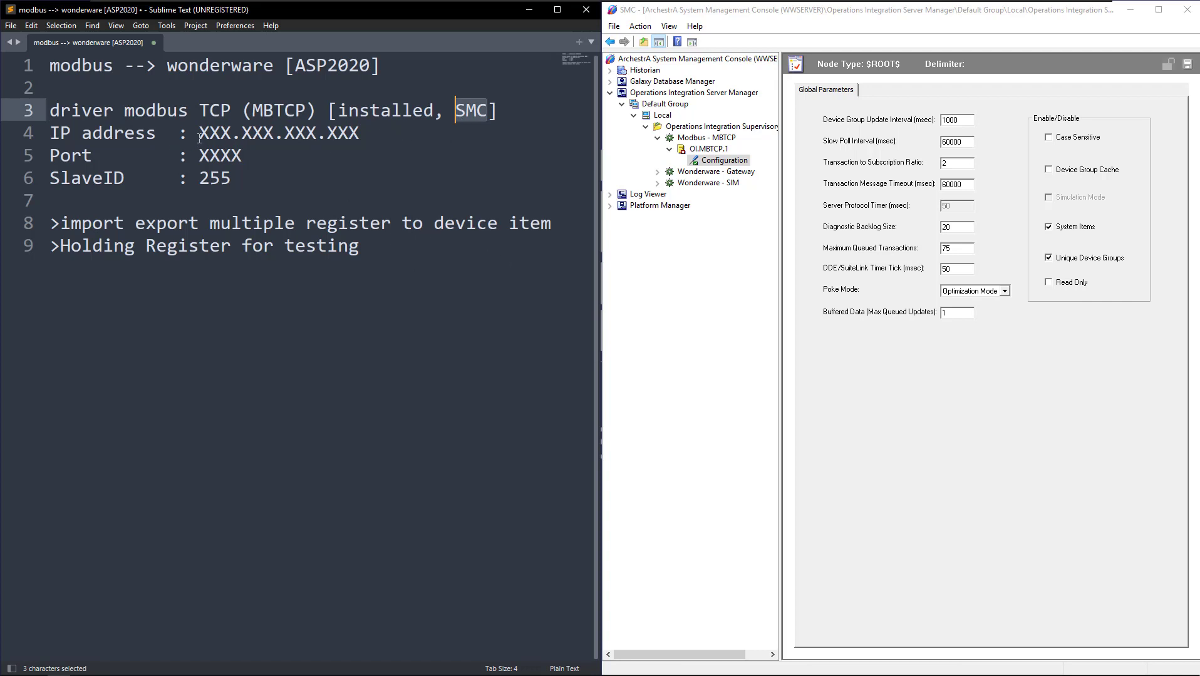
pyautogui.moveTo(200, 134); pyautogui.dragTo(376, 135)
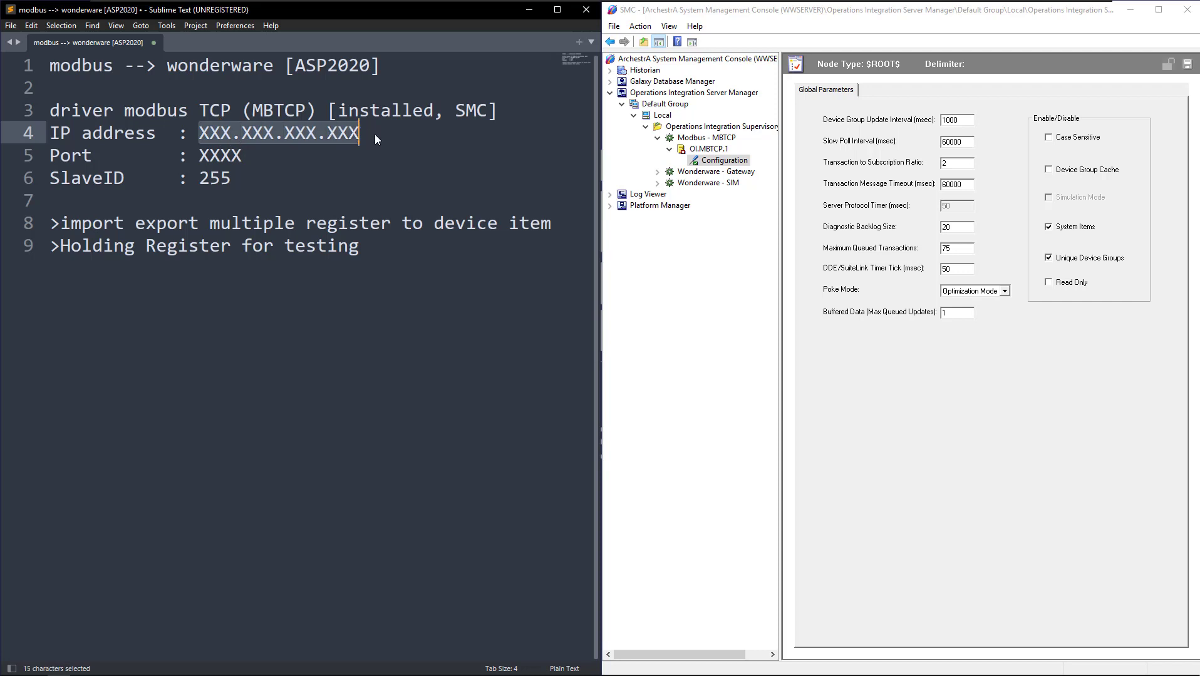
pyautogui.click(374, 138)
pyautogui.moveTo(199, 155); pyautogui.dragTo(242, 157)
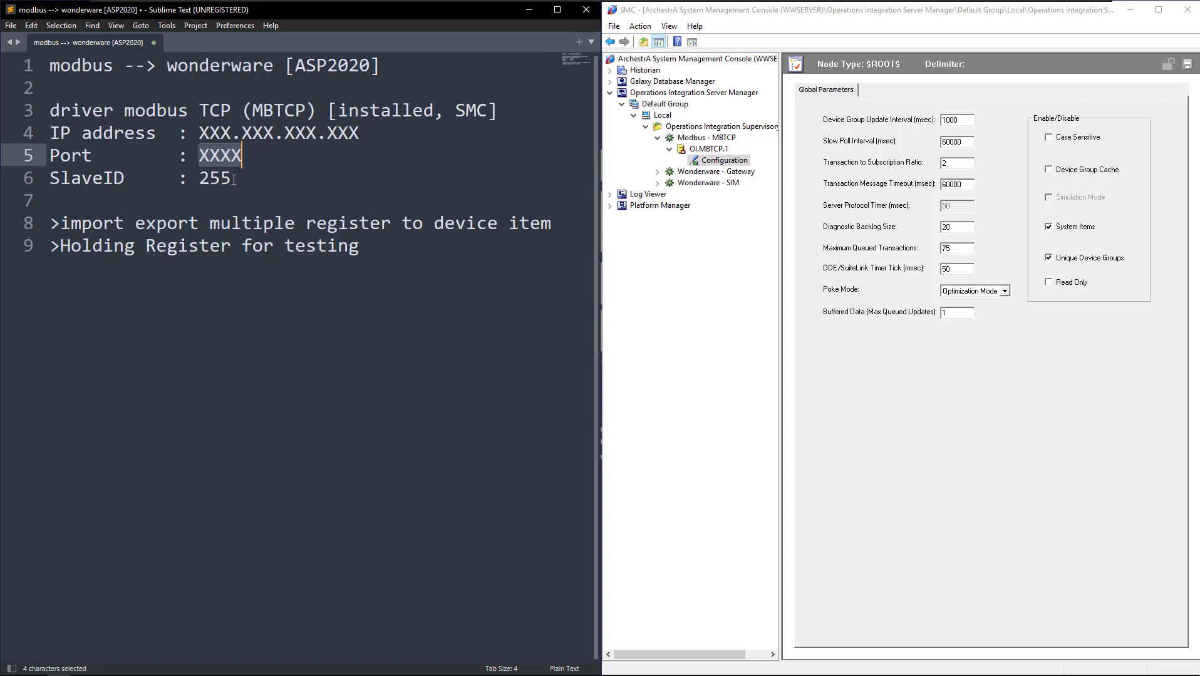
pyautogui.moveTo(200, 178); pyautogui.dragTo(232, 179)
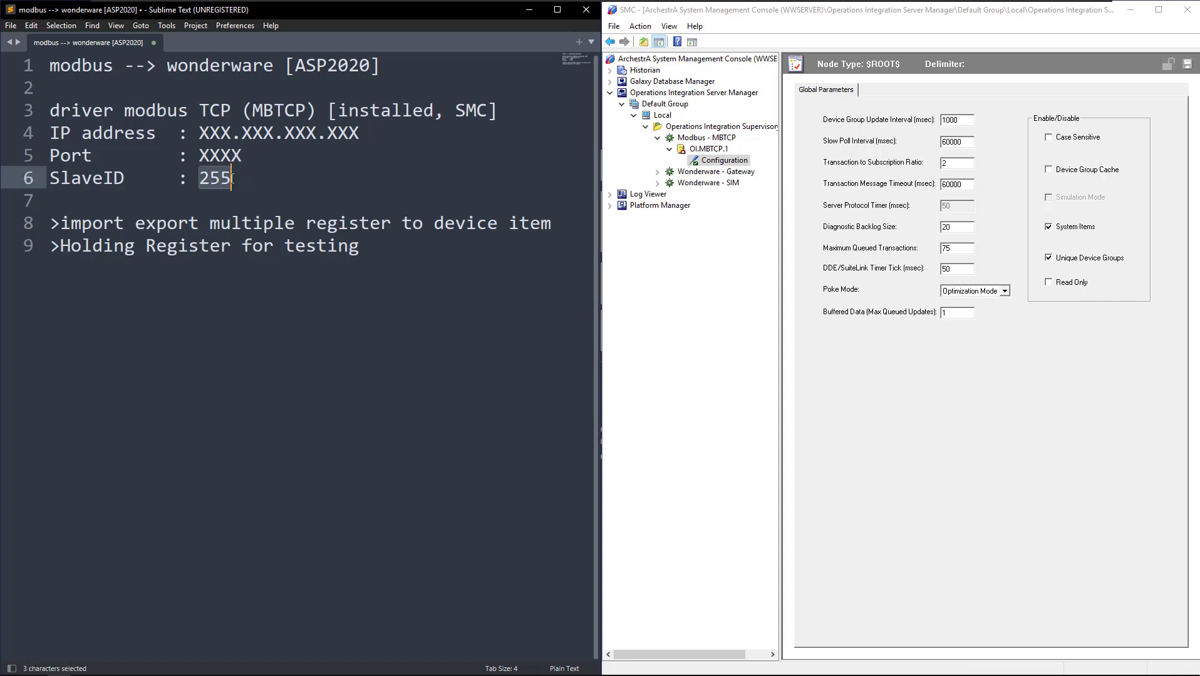
pyautogui.click(417, 390)
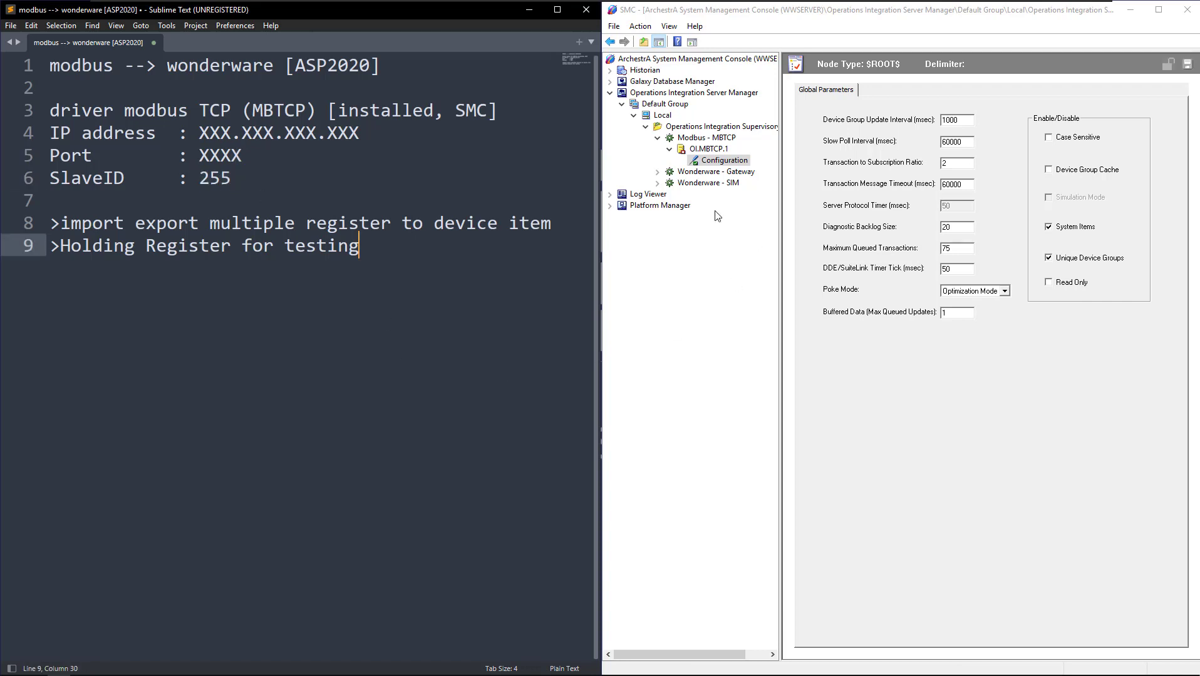
# - Add a TCPIP_PORT connection under the OI.MBTCP.1 configuration in the System Management Console and name it MODBUS
pyautogui.click(703, 166)
pyautogui.rightClick(705, 160)
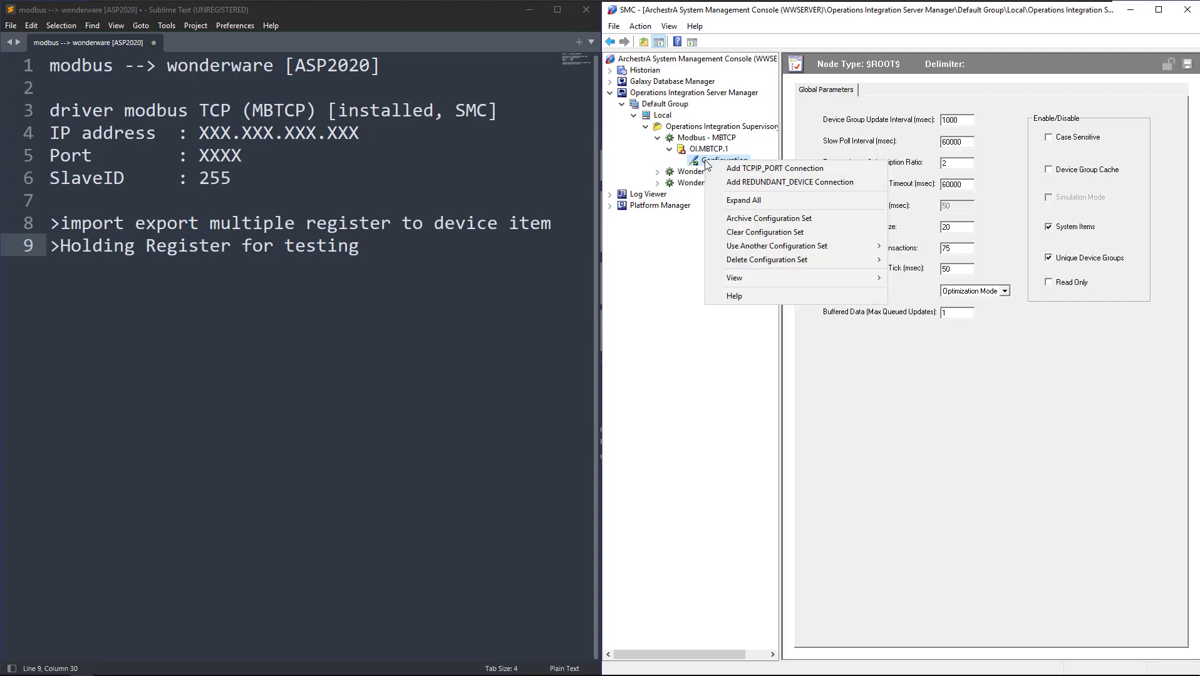
pyautogui.click(750, 168)
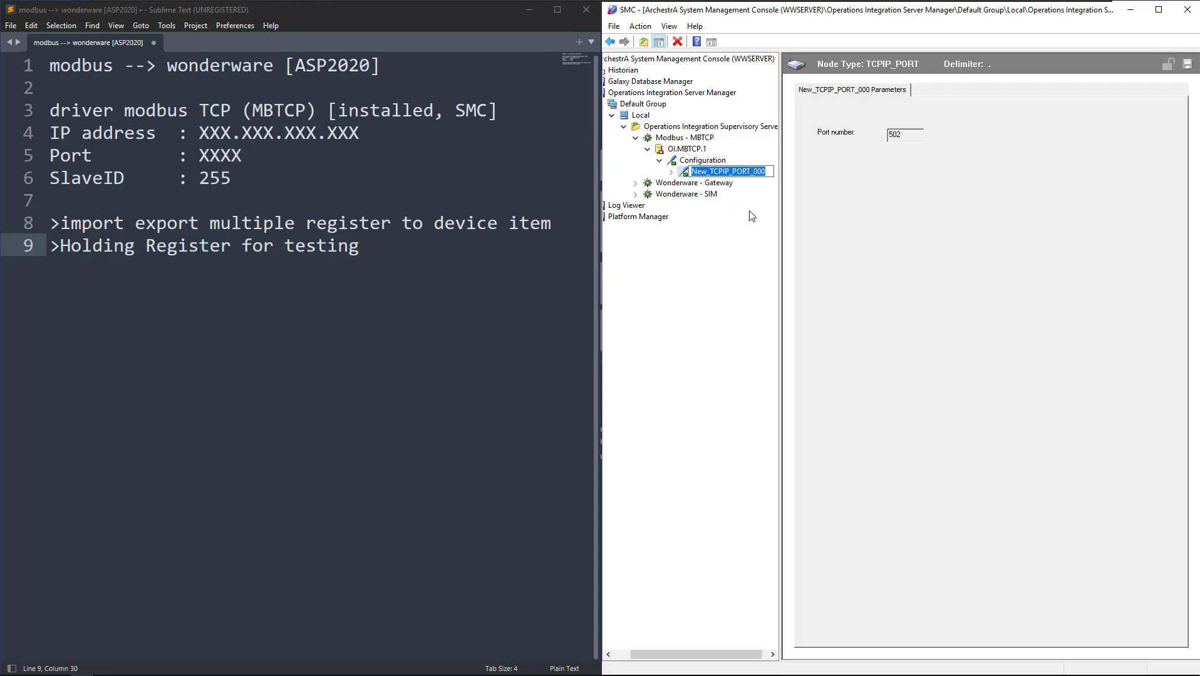
pyautogui.write('MO')
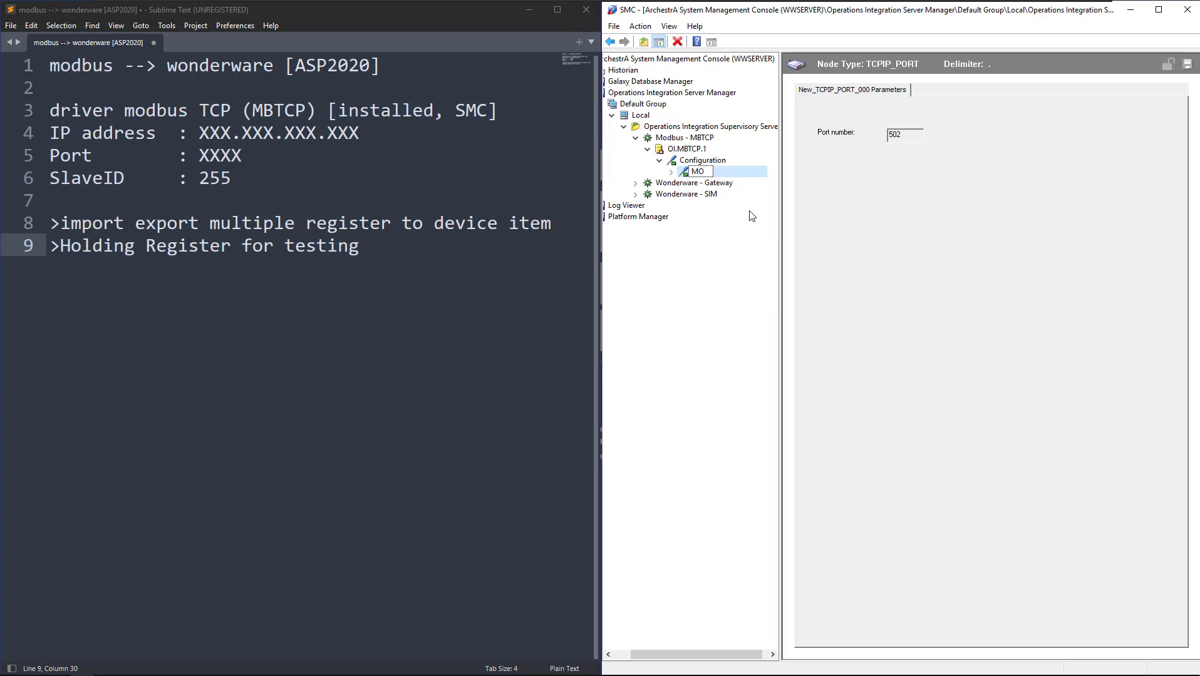
pyautogui.write('DBUS')
pyautogui.press('Return')
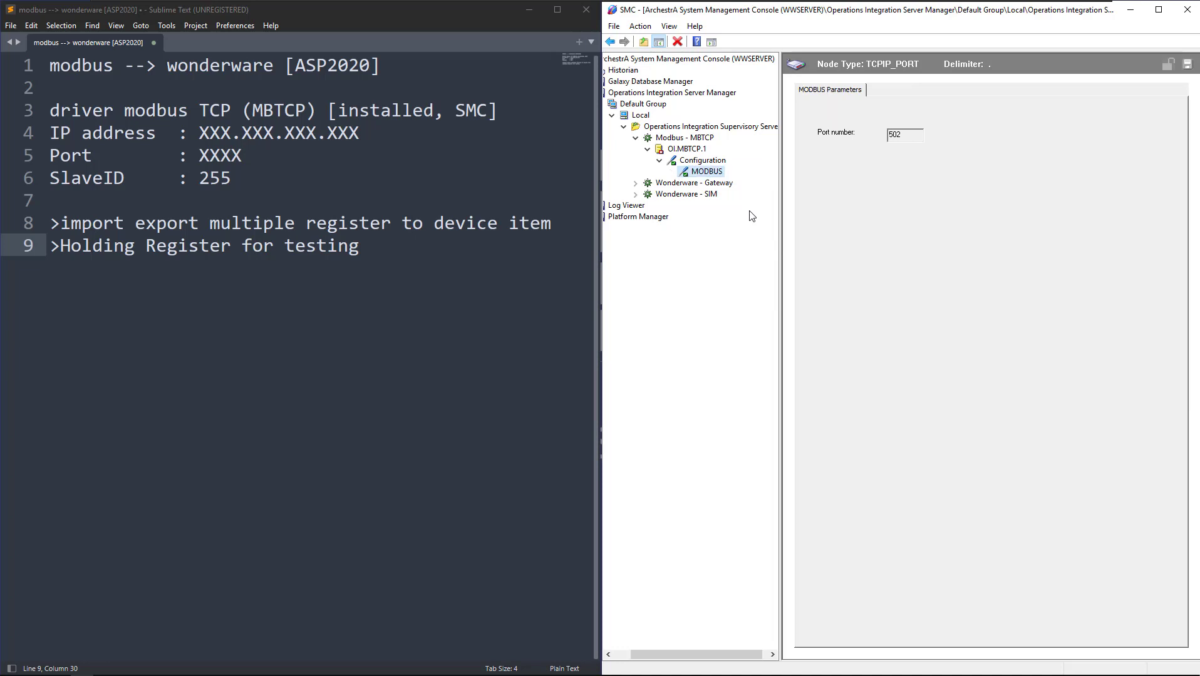
pyautogui.rightClick(700, 174)
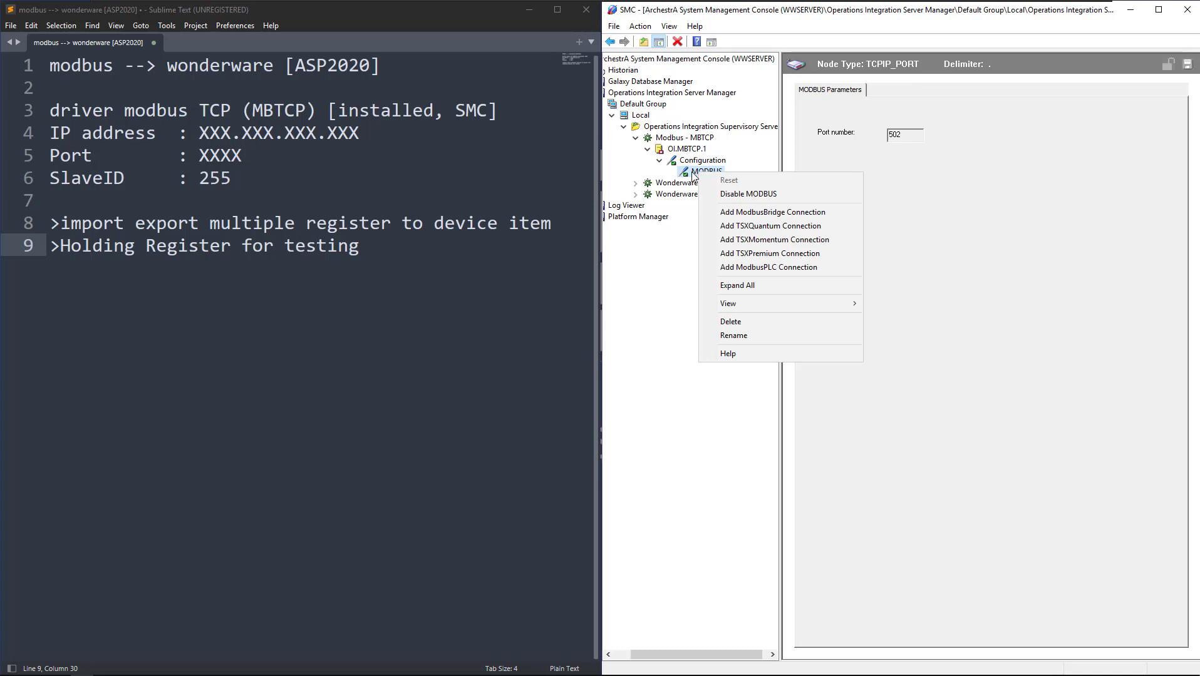
pyautogui.click(696, 173)
pyautogui.rightClick(702, 173)
pyautogui.press('Escape')
pyautogui.press('Escape')
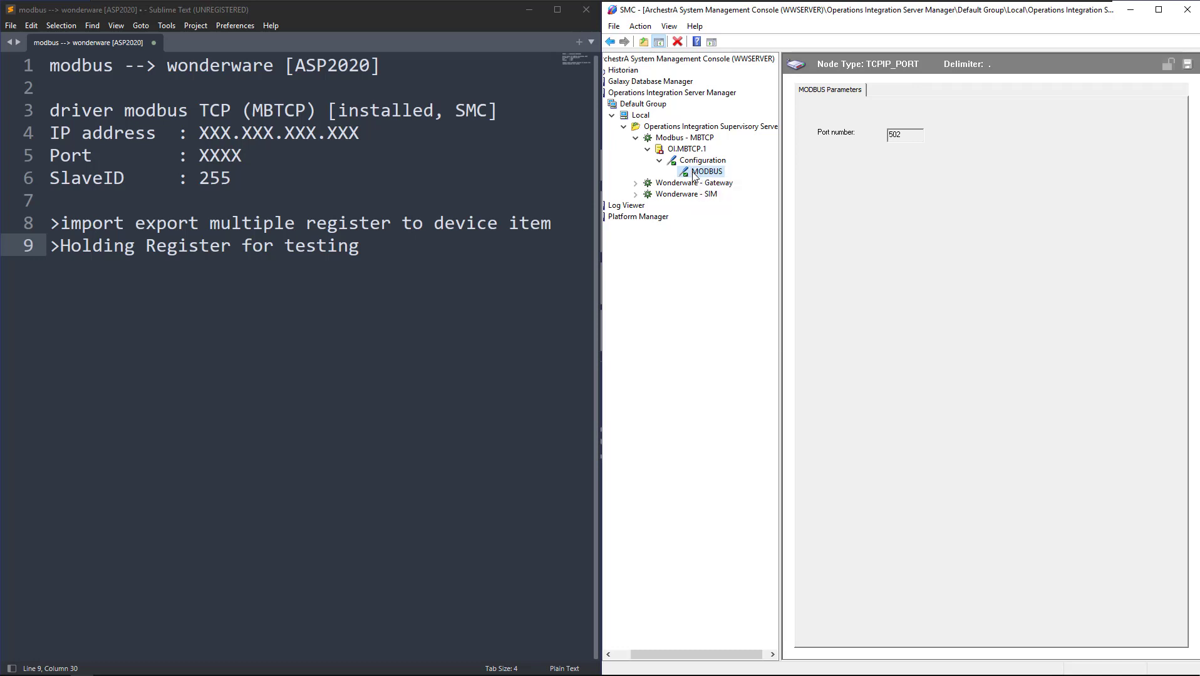
# - Add a ModbusPLC connection under the MODBUS port and name it modsim
pyautogui.rightClick(695, 175)
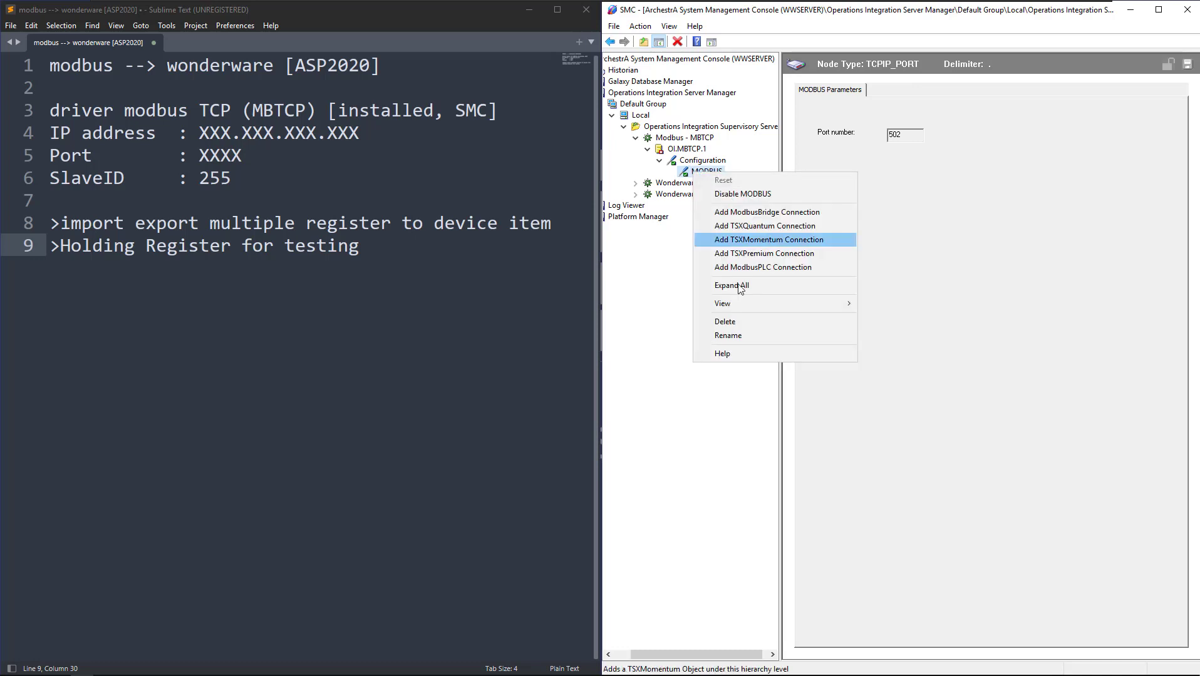
pyautogui.click(778, 270)
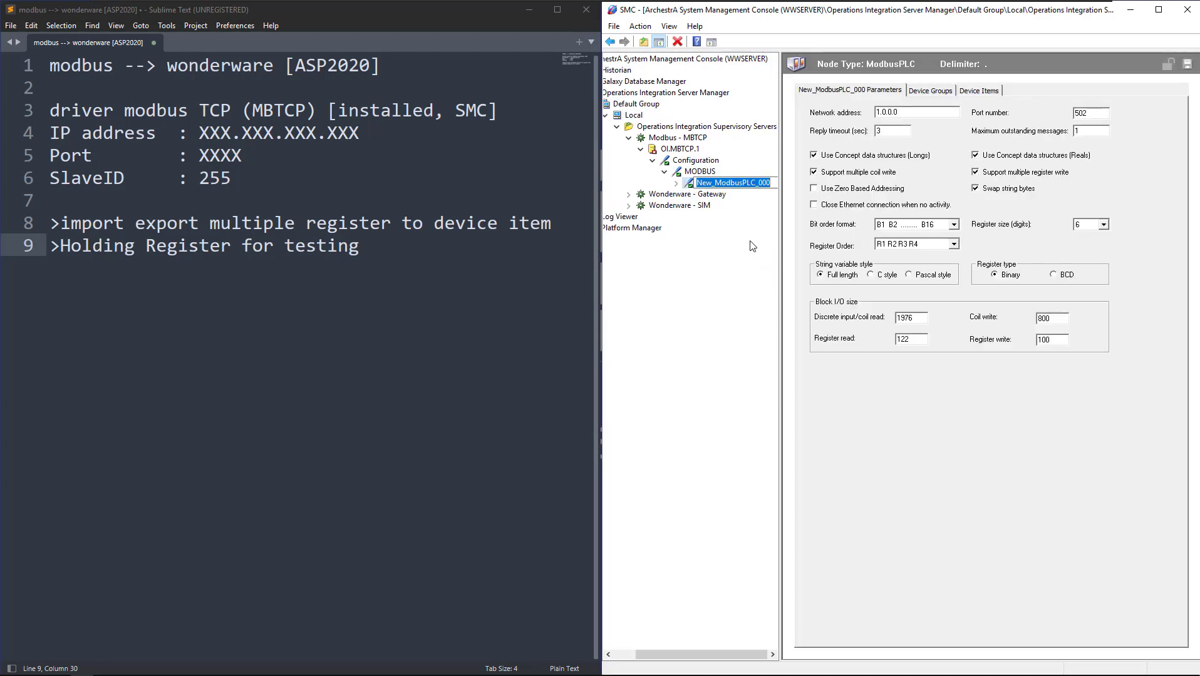
pyautogui.write('modbus')
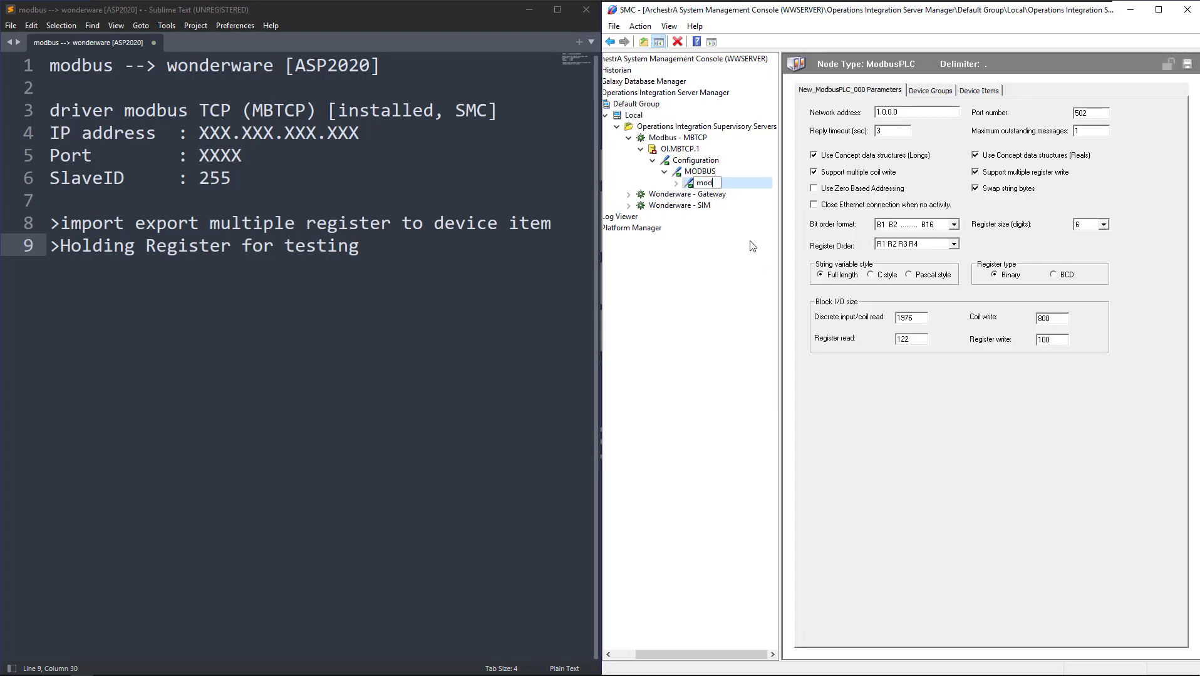
pyautogui.press('BackSpace')
pyautogui.press('BackSpace')
pyautogui.press('BackSpace')
pyautogui.write('sim')
pyautogui.press('Return')
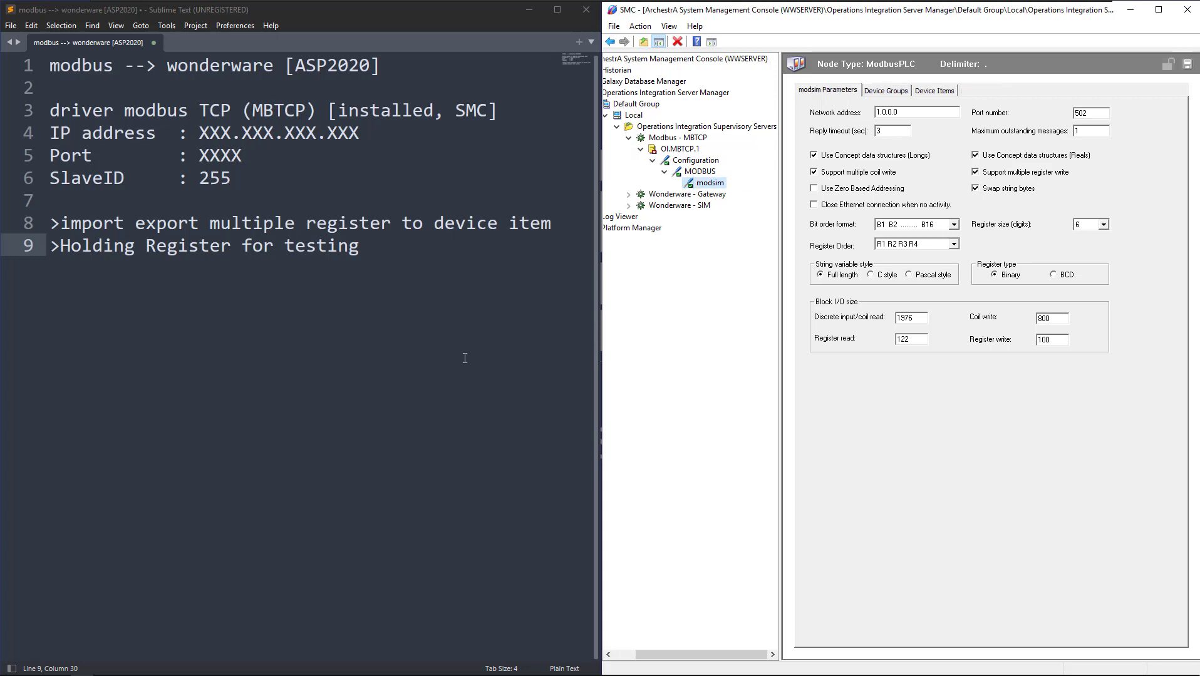
# - Shrink the Sublime Text notes window to a quarter of the screen and run ipconfig in a Command Prompt
pyautogui.click(275, 10)
pyautogui.press('super+Up')
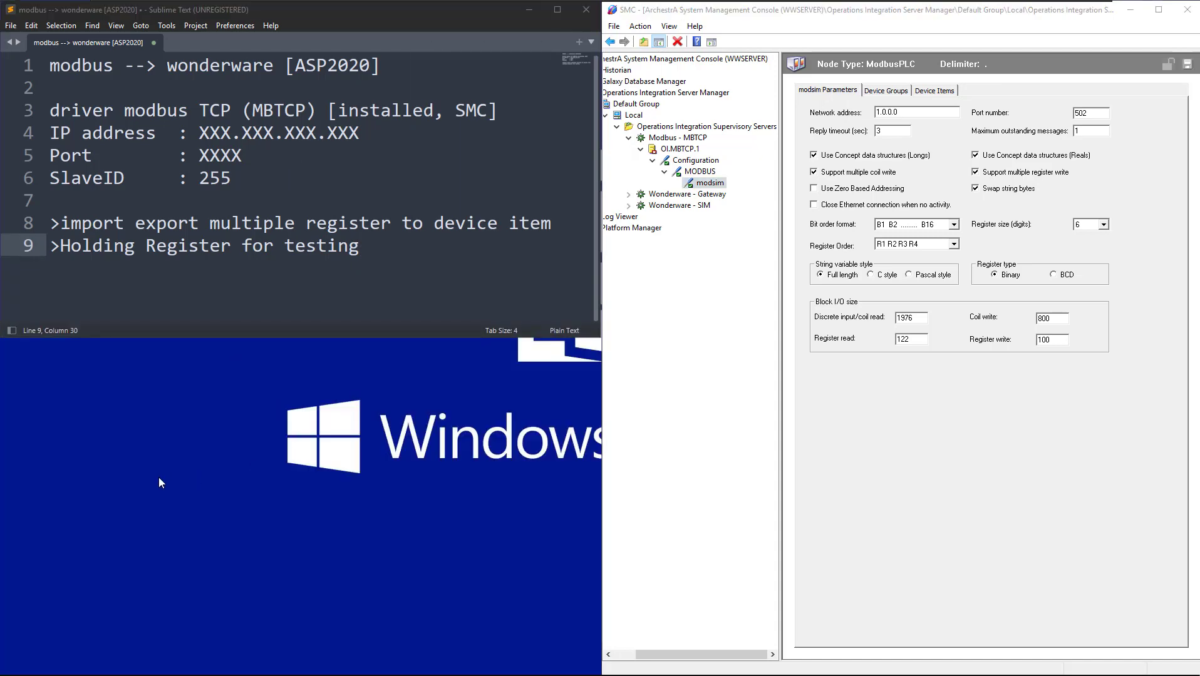
pyautogui.press('super+r')
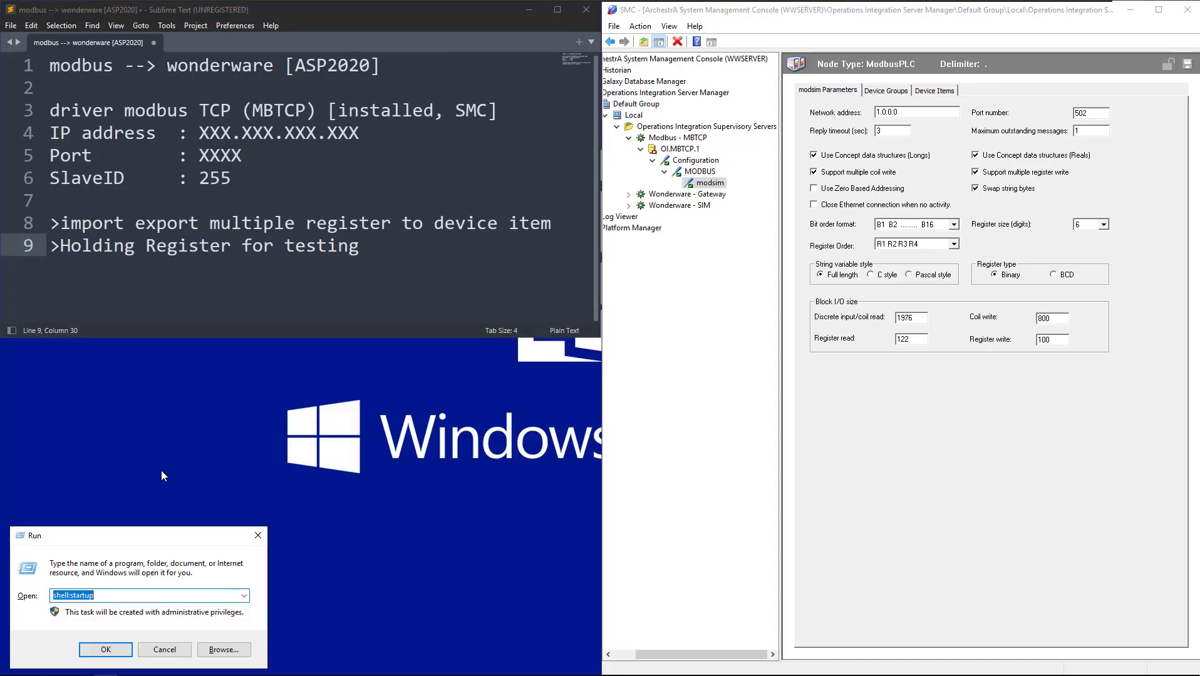
pyautogui.write('cmd')
pyautogui.press('Return')
pyautogui.write('lo')
pyautogui.press('BackSpace')
pyautogui.press('BackSpace')
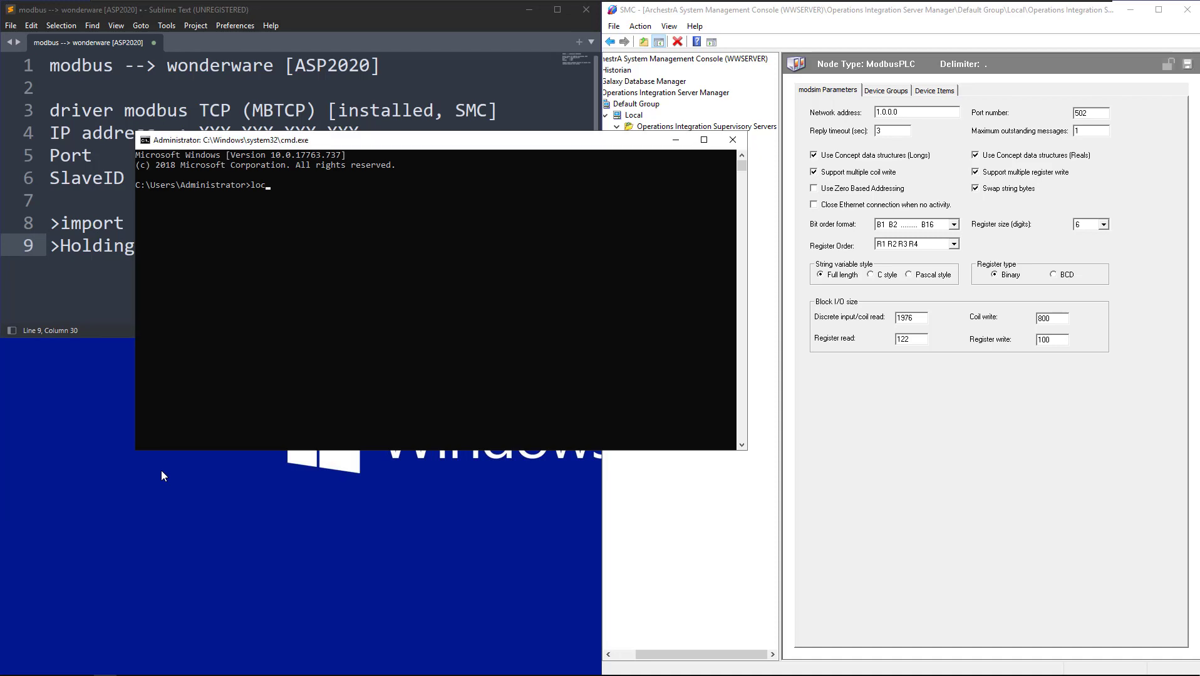
pyautogui.write('ipconfig')
pyautogui.press('Return')
# - Copy the Ethernet1 IPv4 address 192.168.6.136 from the Command Prompt into the network address of the modsim connection
pyautogui.moveTo(330, 325); pyautogui.dragTo(396, 327)
pyautogui.hotkey('ctrl', 'c')
pyautogui.rightClick(396, 328)
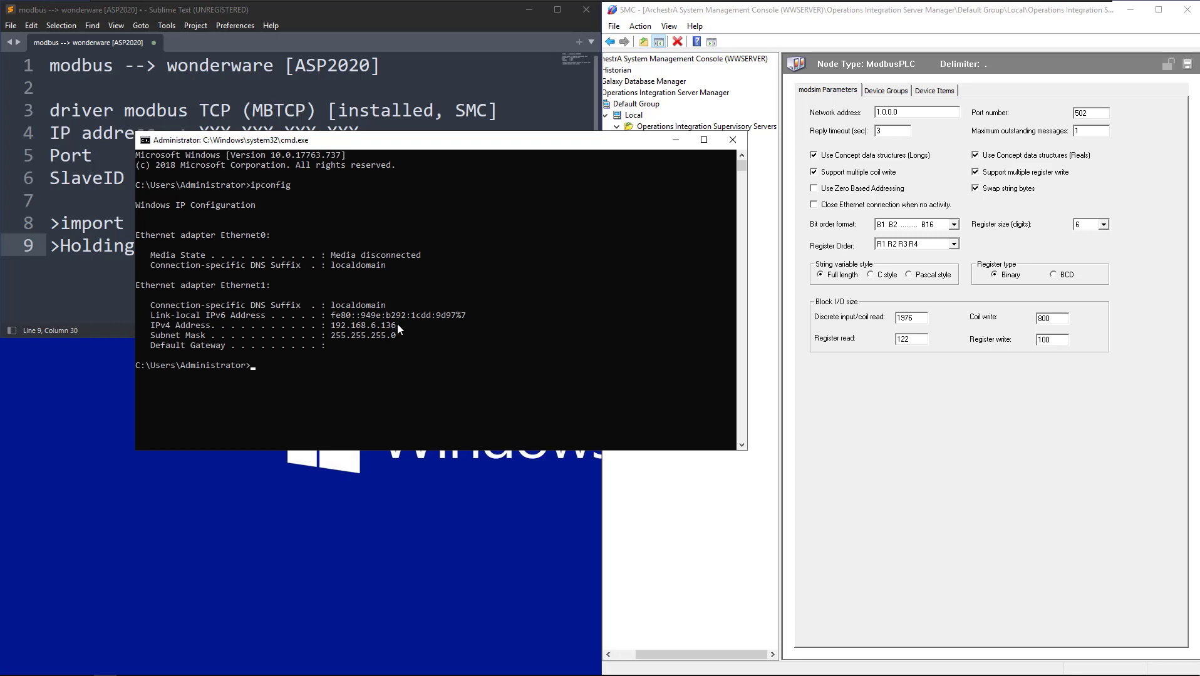
pyautogui.click(904, 102)
pyautogui.hotkey('ctrl', 'v')
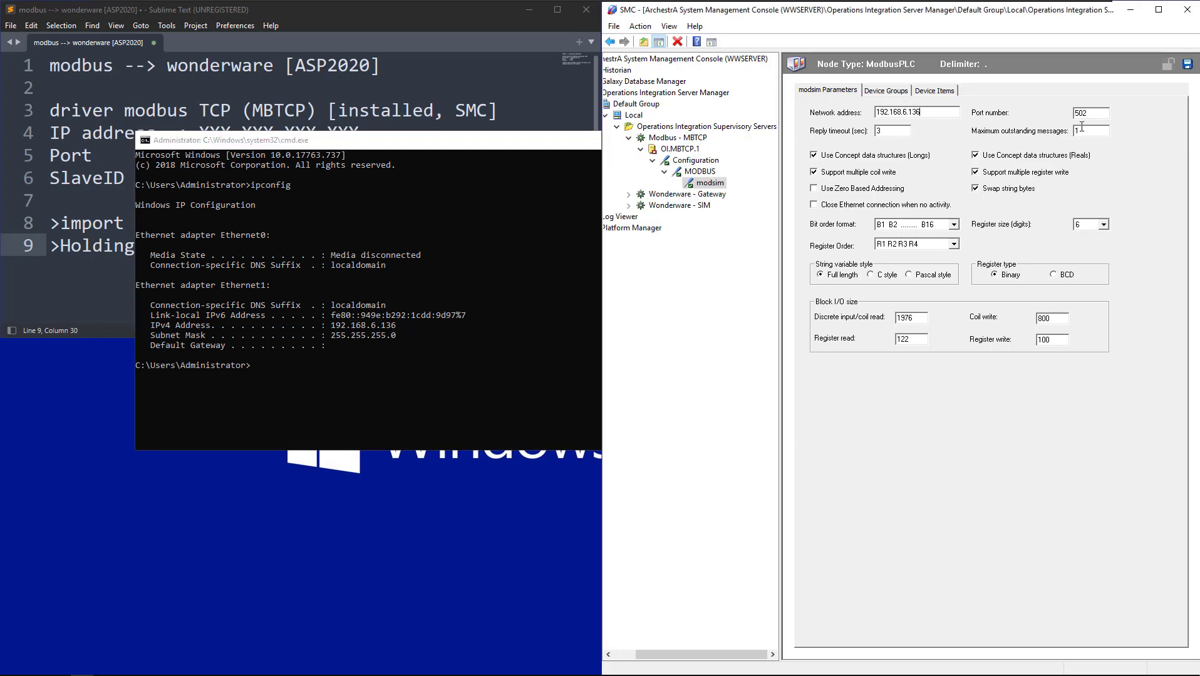
# - Minimize the Command Prompt and set the port number of the modsim connection to 555
pyautogui.doubleClick(1094, 116)
pyautogui.click(555, 145)
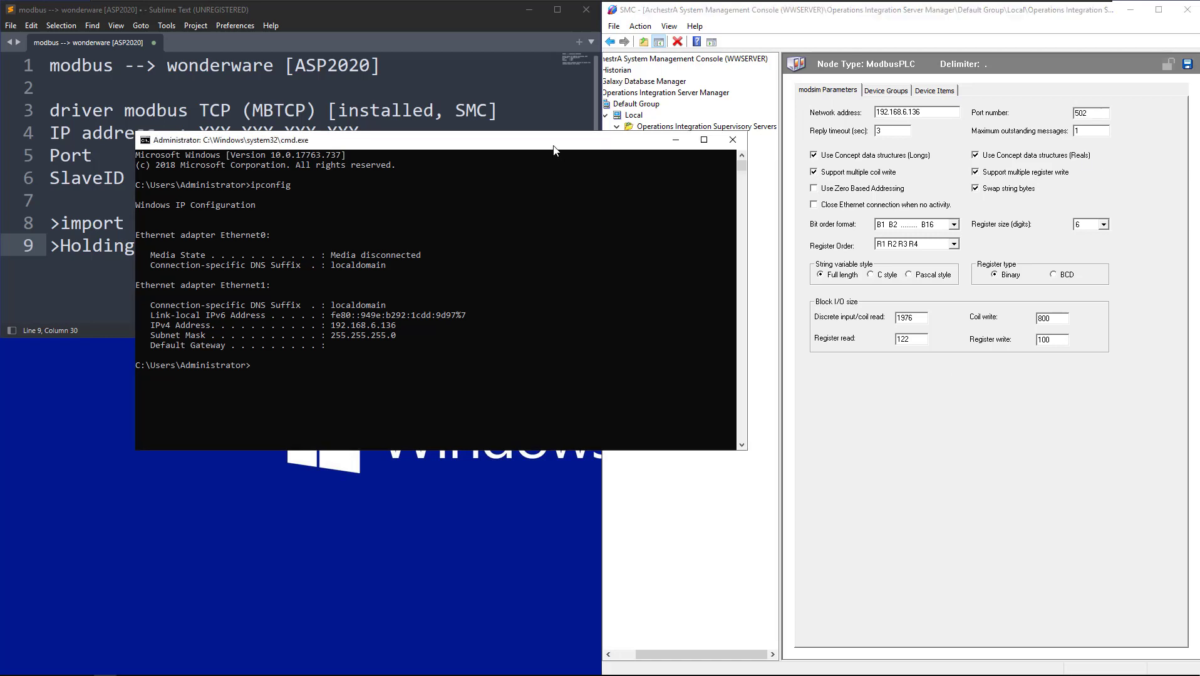
pyautogui.click(673, 139)
pyautogui.press('Tab')
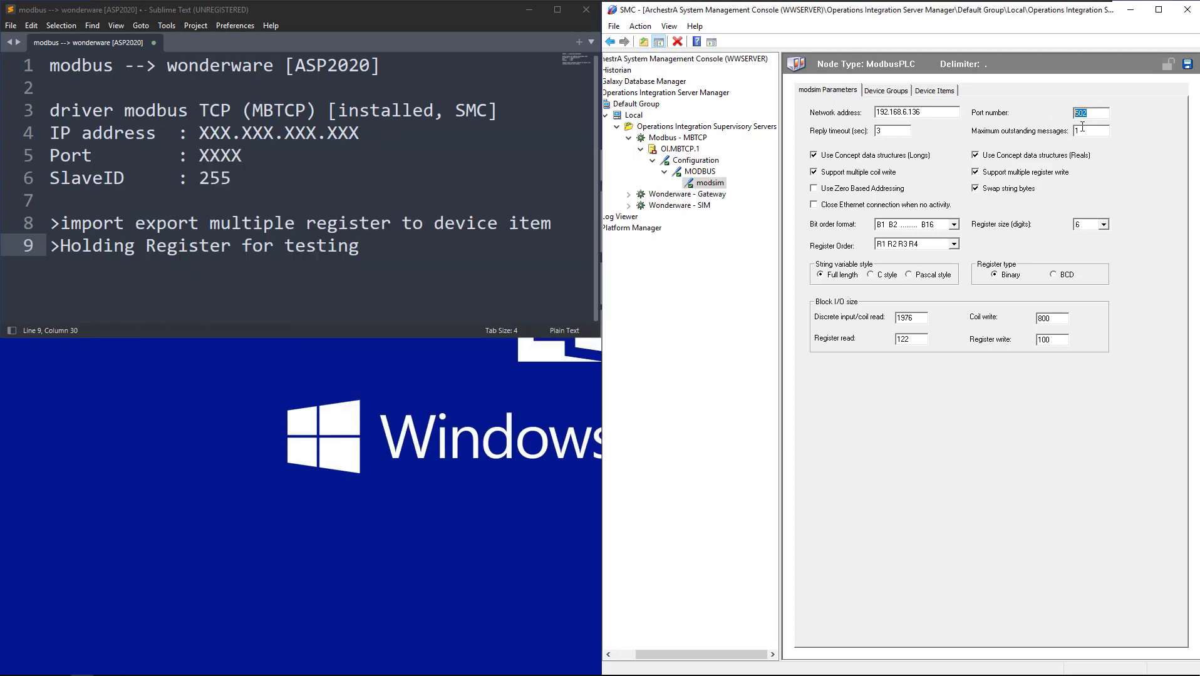
pyautogui.write('555')
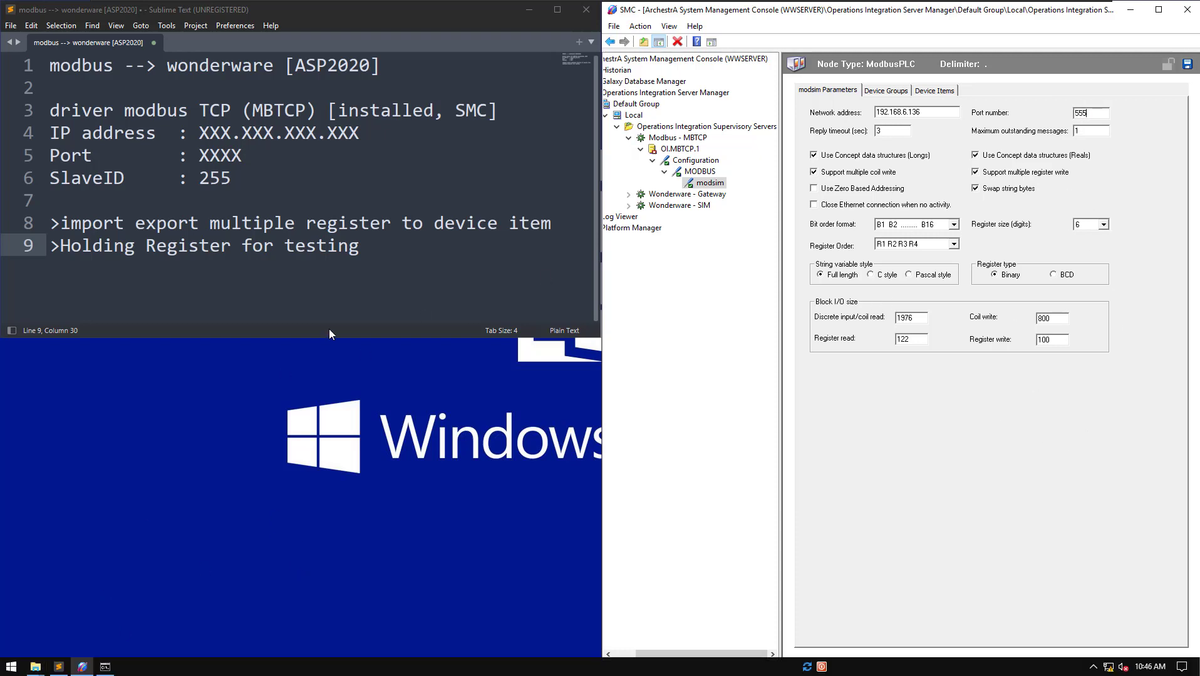
# - Launch the ModSim32 Modbus simulator
pyautogui.click(11, 667)
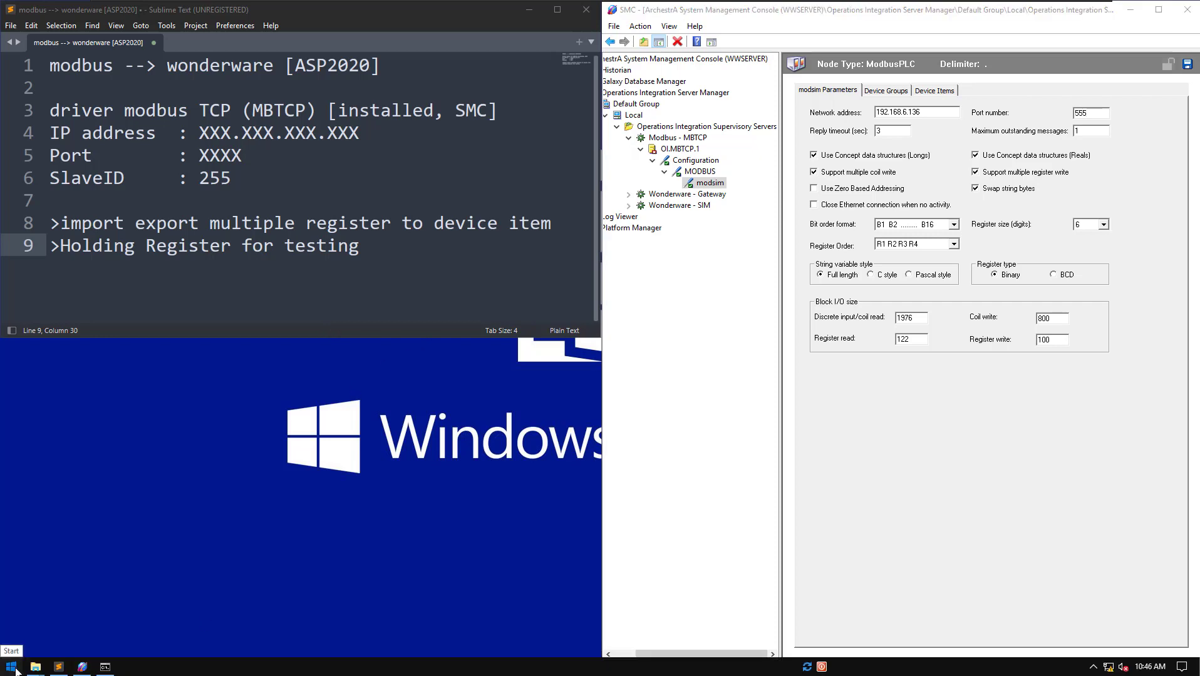
pyautogui.click(332, 331)
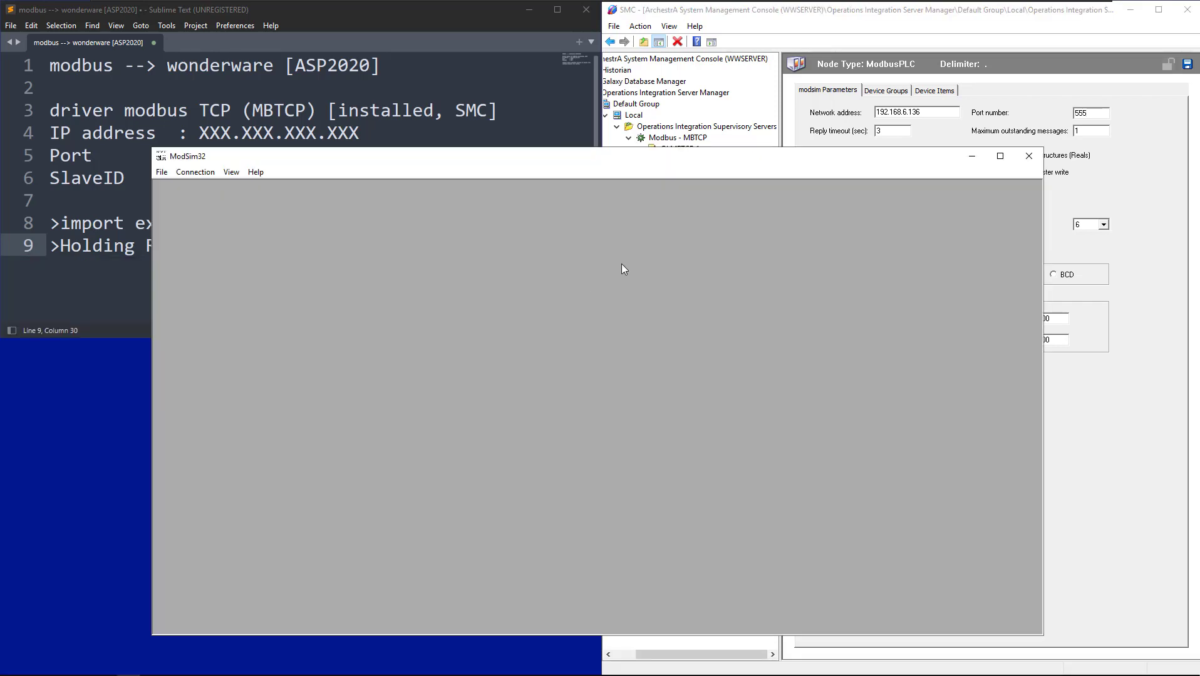
# - Connect ModSim32 as a Modbus/TCP server on service port 555
pyautogui.click(195, 172)
pyautogui.moveTo(208, 189)
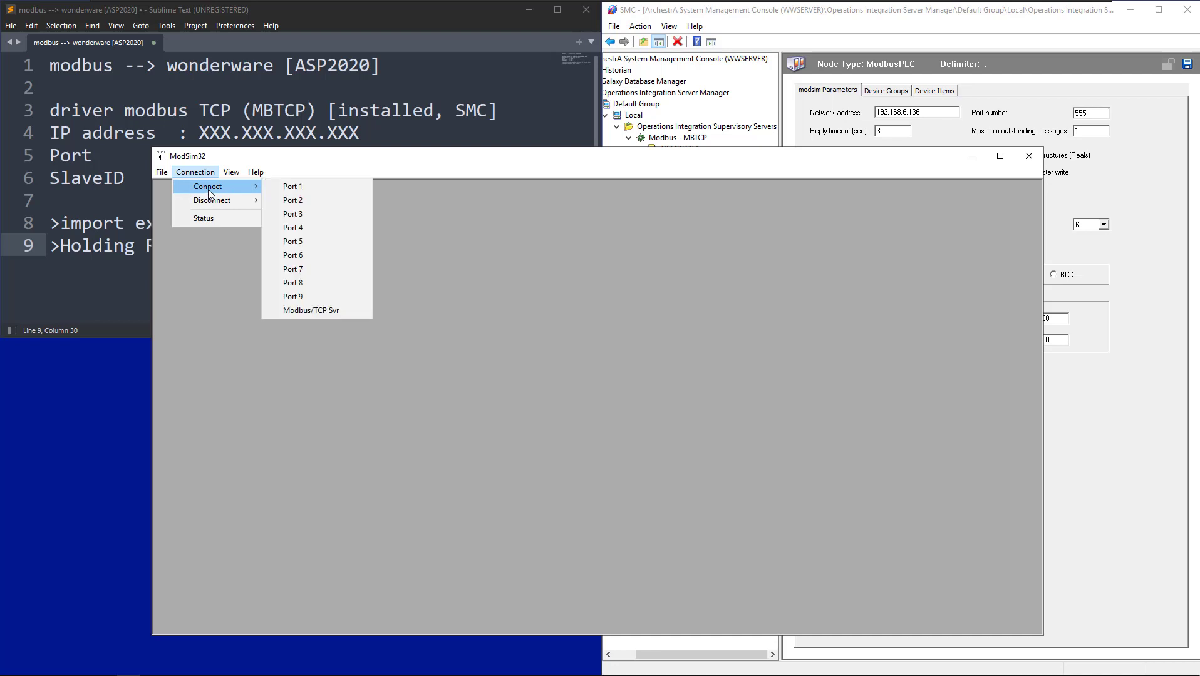
pyautogui.click(316, 311)
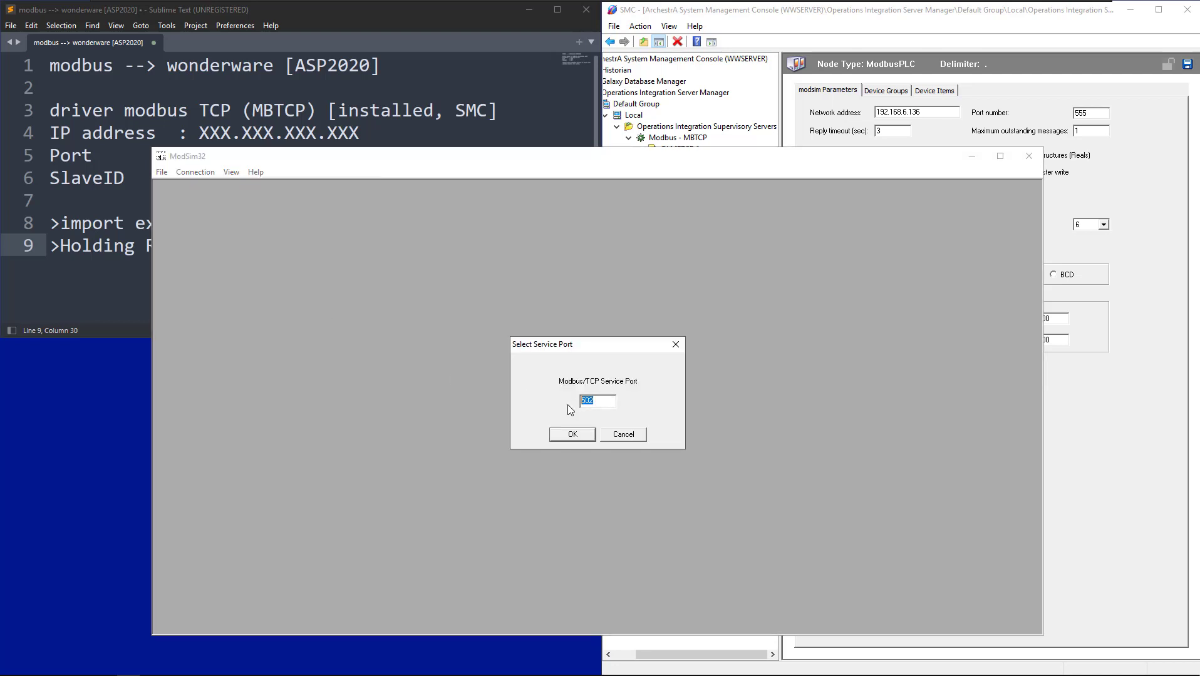
pyautogui.write('555')
pyautogui.click(572, 435)
# - Create a new ModSim32 document and display its holding registers as floating-point values
pyautogui.click(194, 173)
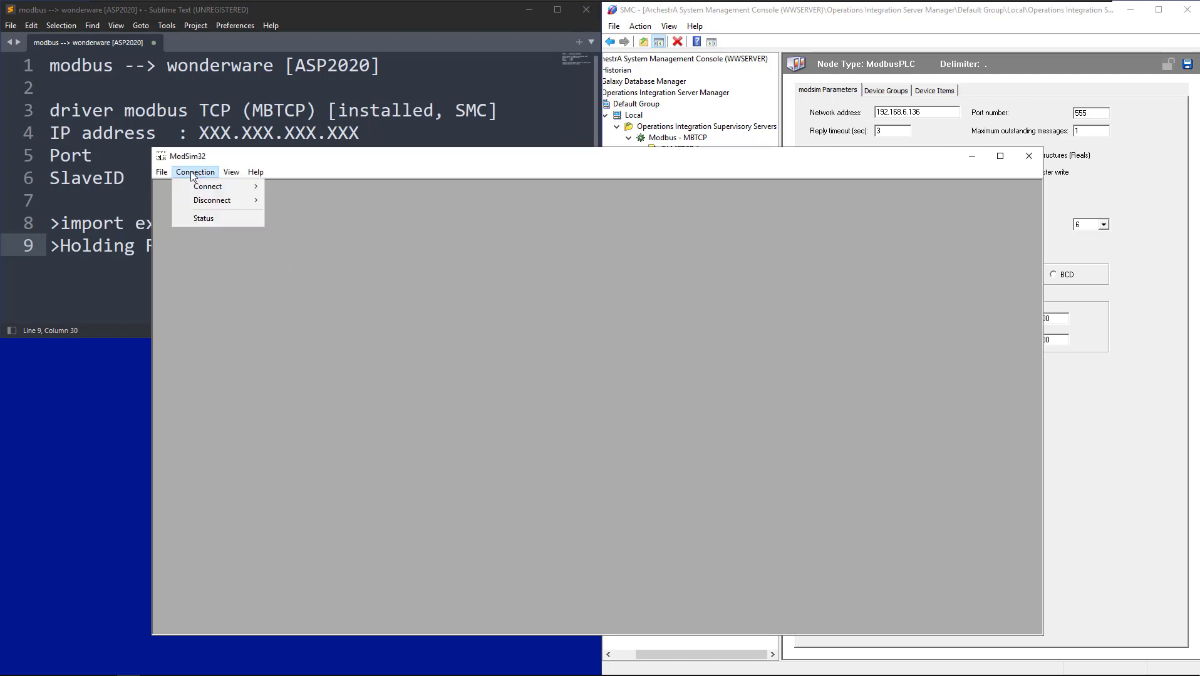
pyautogui.moveTo(161, 172)
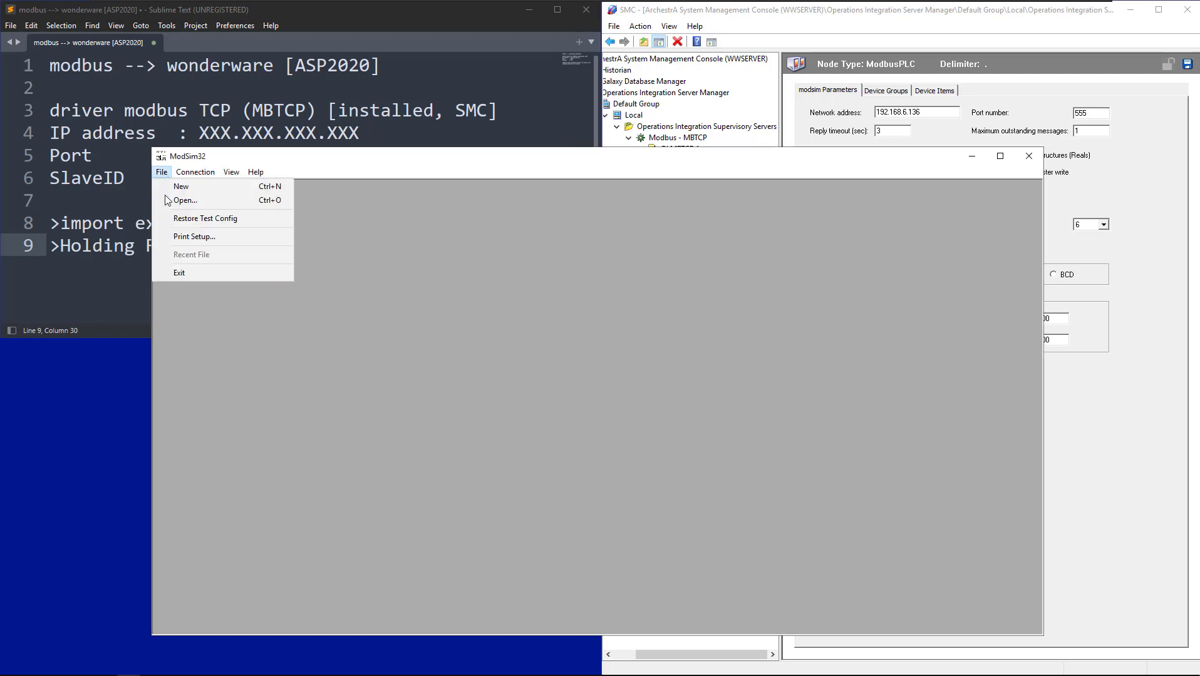
pyautogui.click(202, 186)
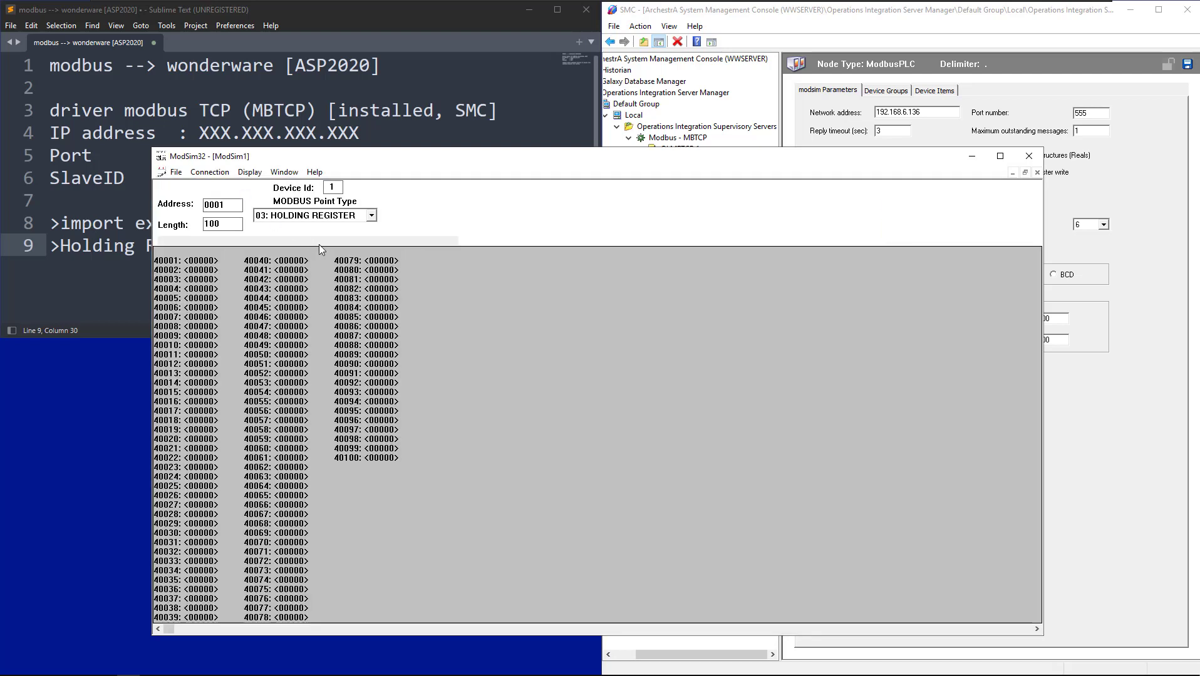
pyautogui.click(249, 172)
pyautogui.click(268, 290)
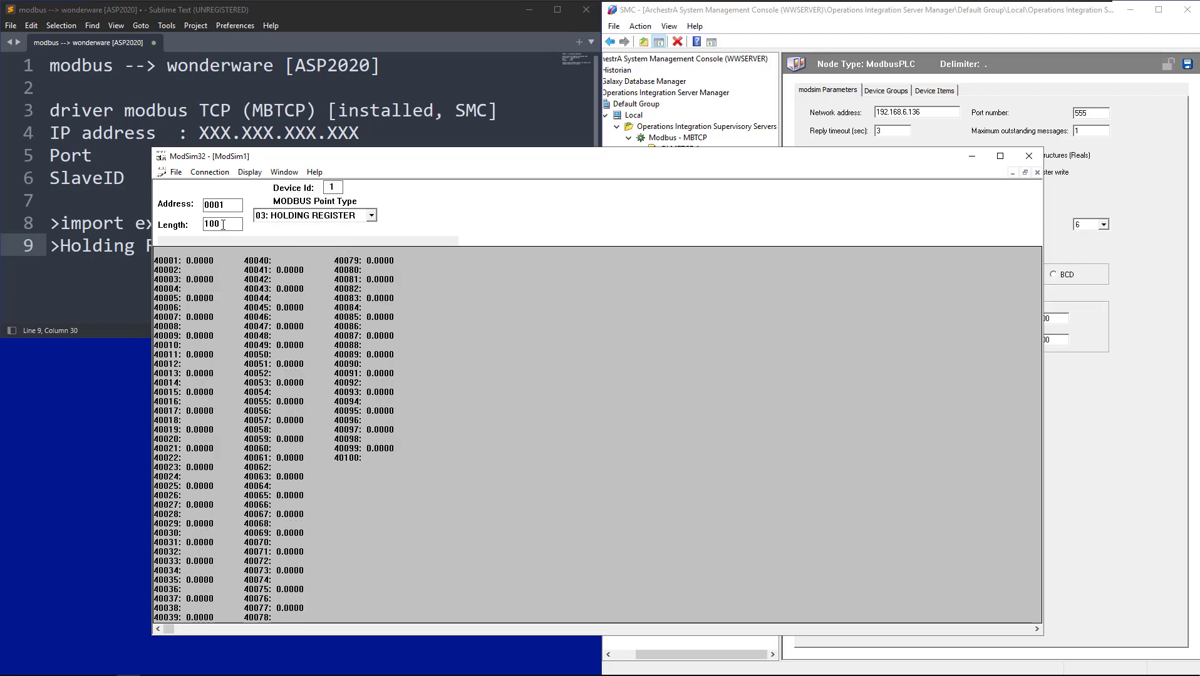
# - Set the simulated device ID to 255 and narrow the ModSim32 window to uncover the modsim connection parameters
pyautogui.doubleClick(339, 188)
pyautogui.write('255')
pyautogui.moveTo(599, 158); pyautogui.dragTo(503, 119)
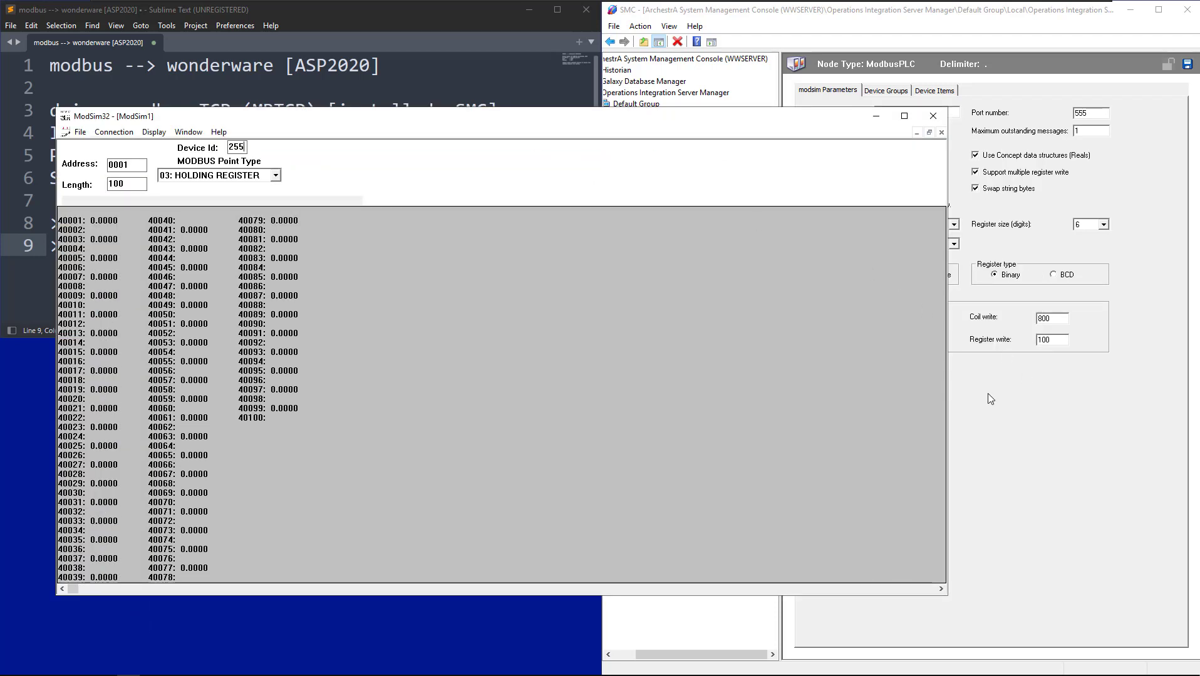
pyautogui.moveTo(948, 368); pyautogui.dragTo(521, 368)
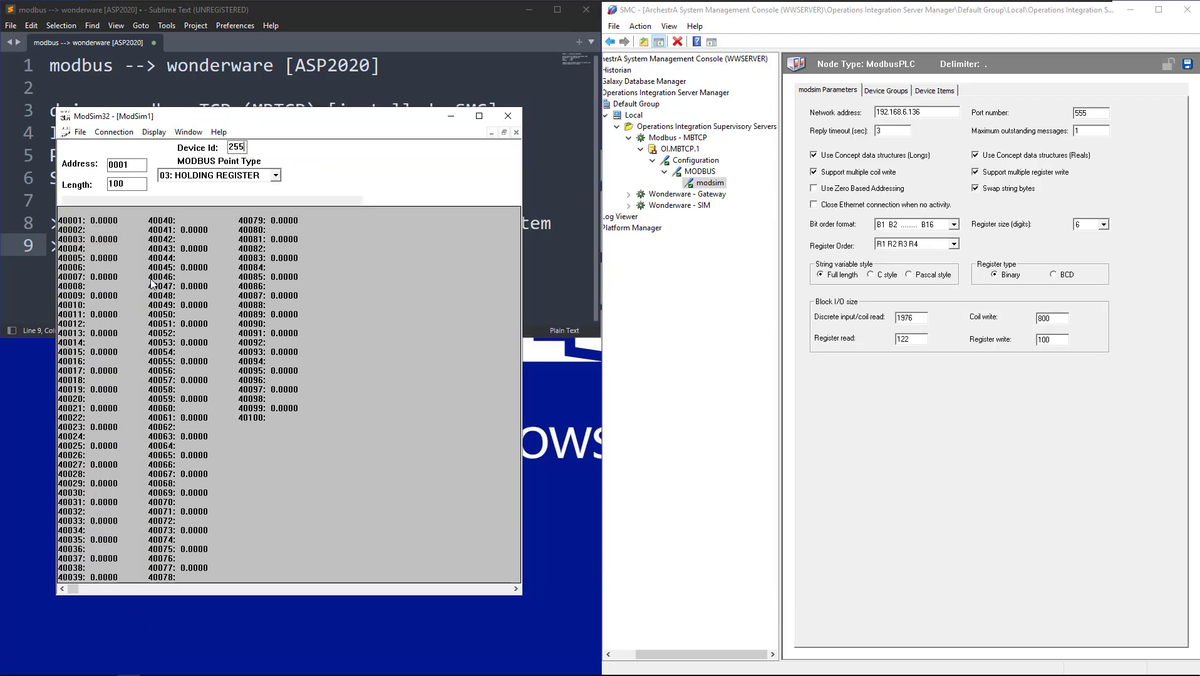
# - Enable random auto simulation for register 40001 with a change interval of 2 seconds, and reduce the ModSim32 window's height
pyautogui.doubleClick(107, 224)
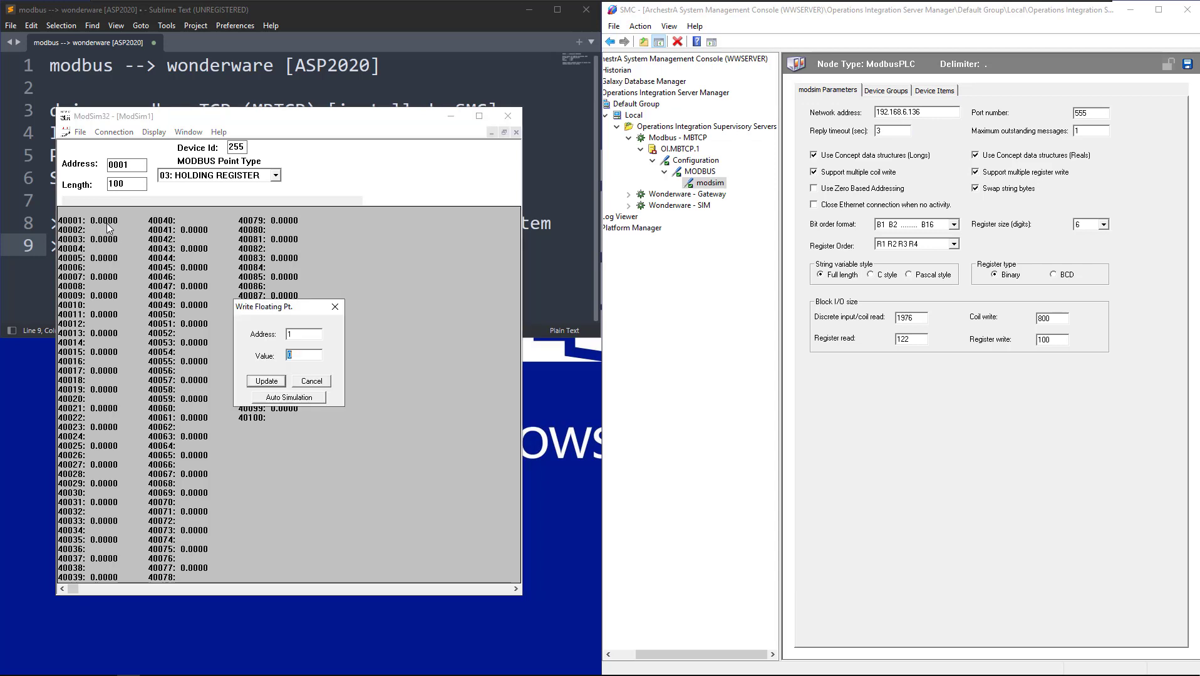
pyautogui.click(281, 401)
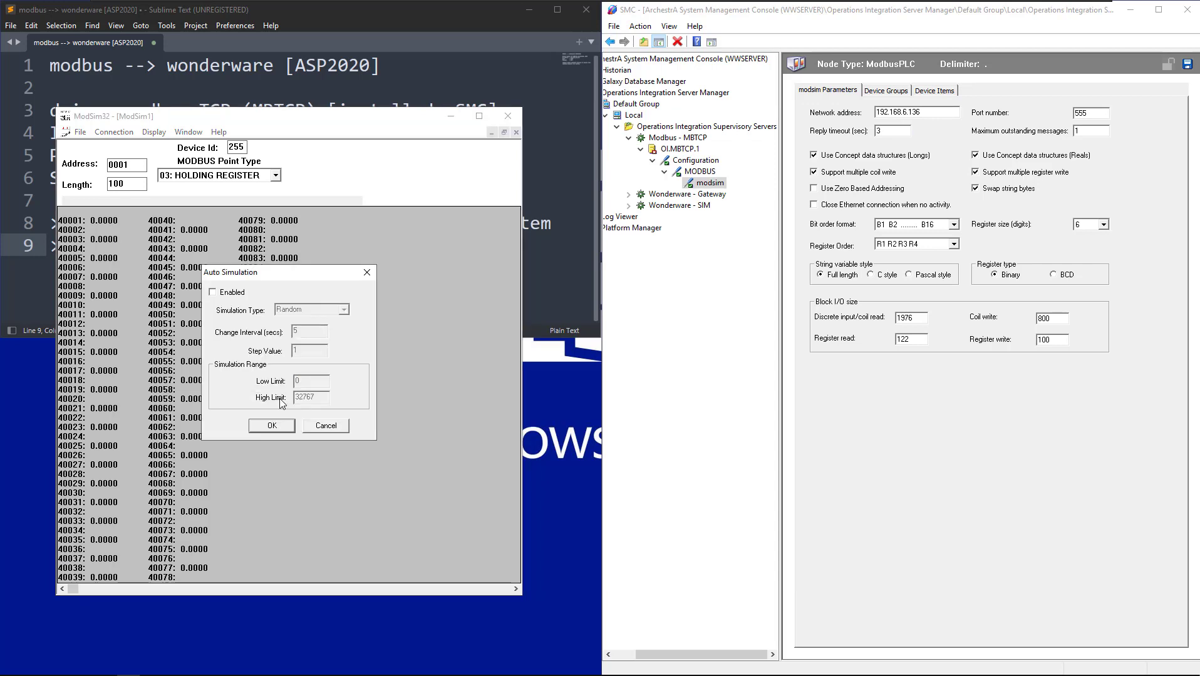
pyautogui.click(231, 293)
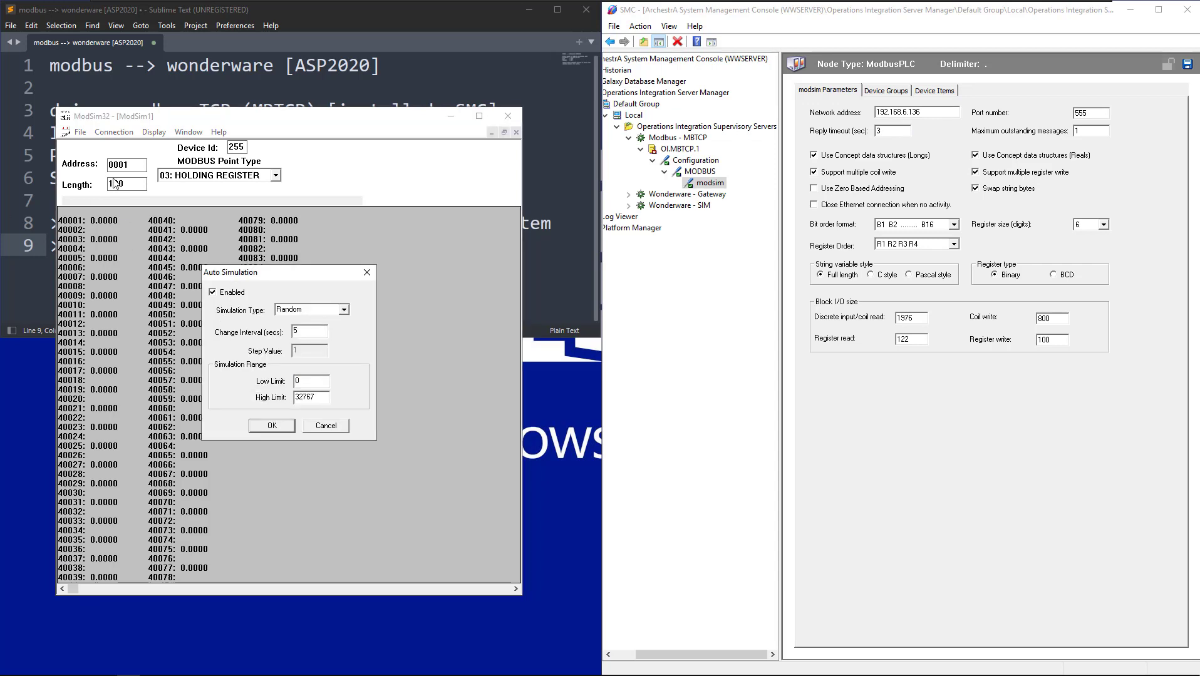
pyautogui.doubleClick(313, 334)
pyautogui.write('2')
pyautogui.click(272, 425)
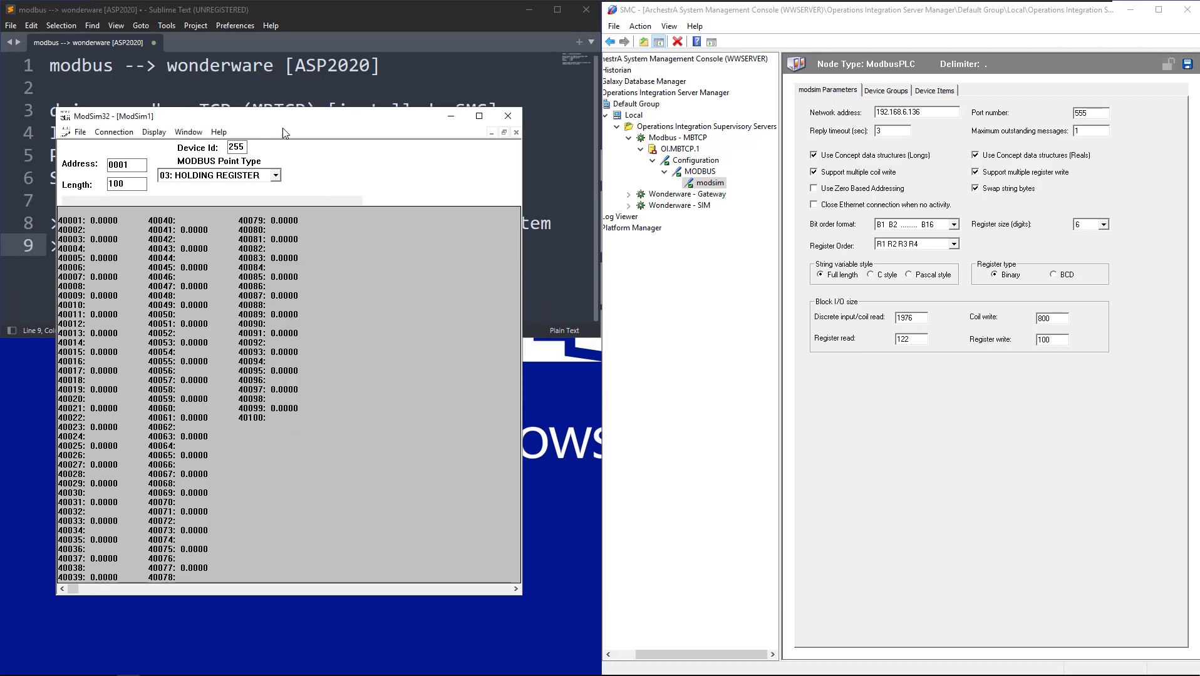
pyautogui.moveTo(250, 107); pyautogui.dragTo(251, 274)
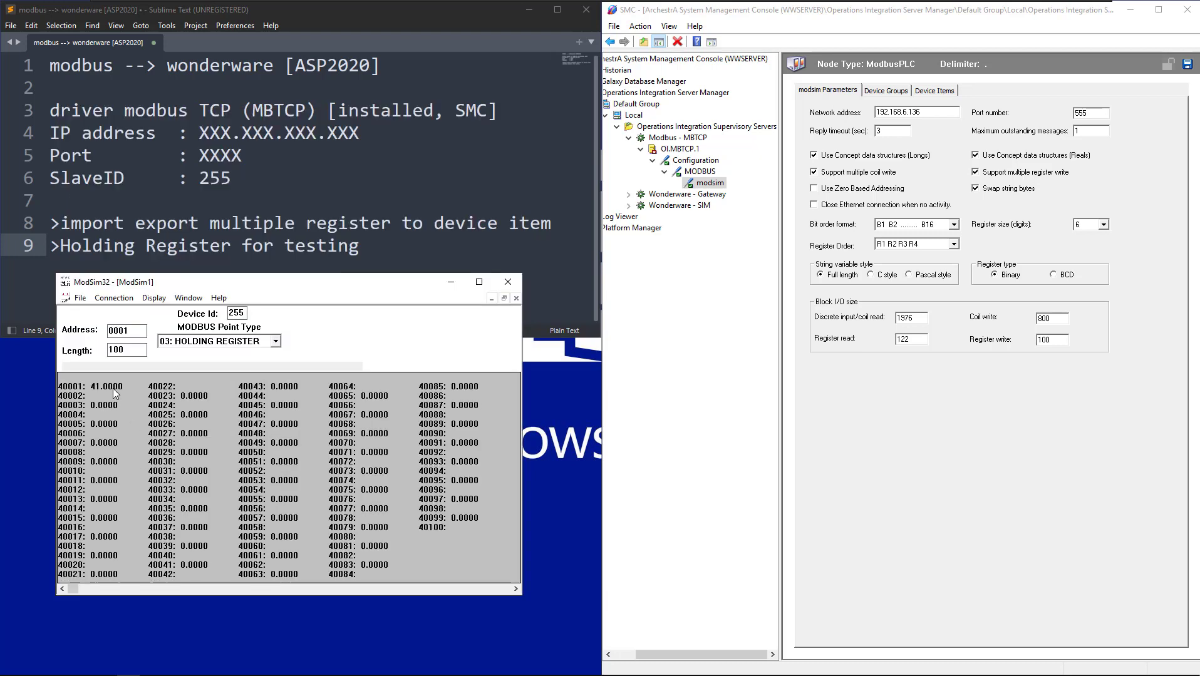
# - Check the port number of the modsim connection with ModSim32 minimized, and restore the simulator window
pyautogui.click(451, 285)
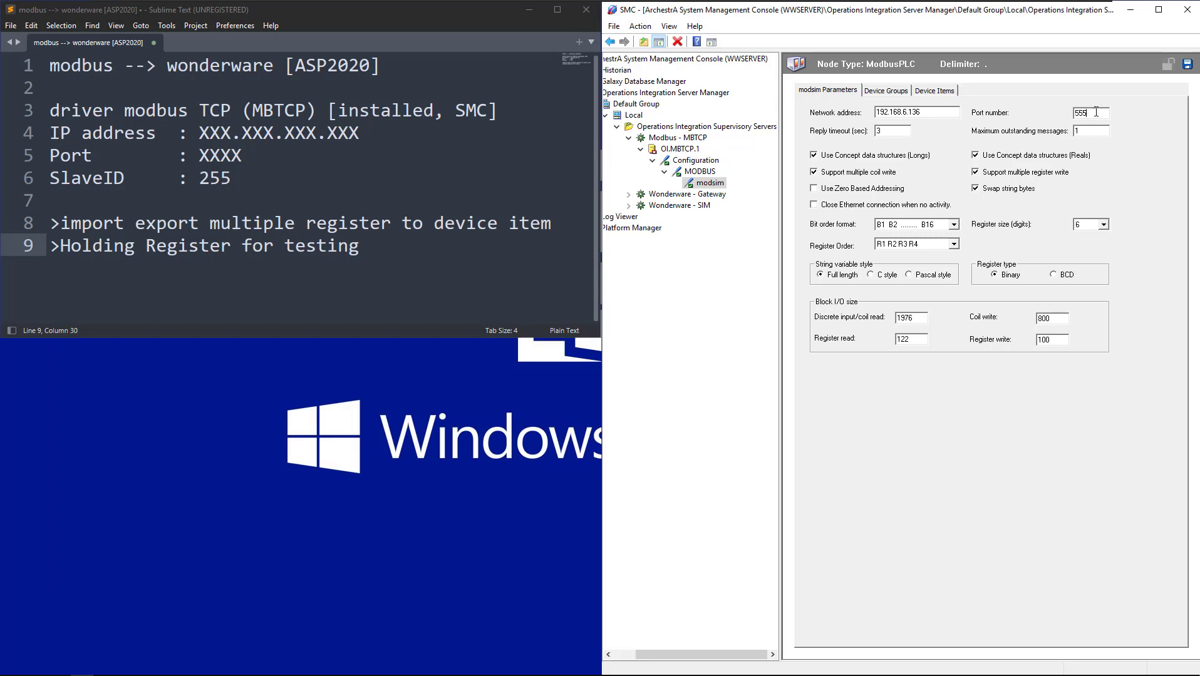
pyautogui.moveTo(1096, 113); pyautogui.dragTo(1072, 113)
pyautogui.click(128, 667)
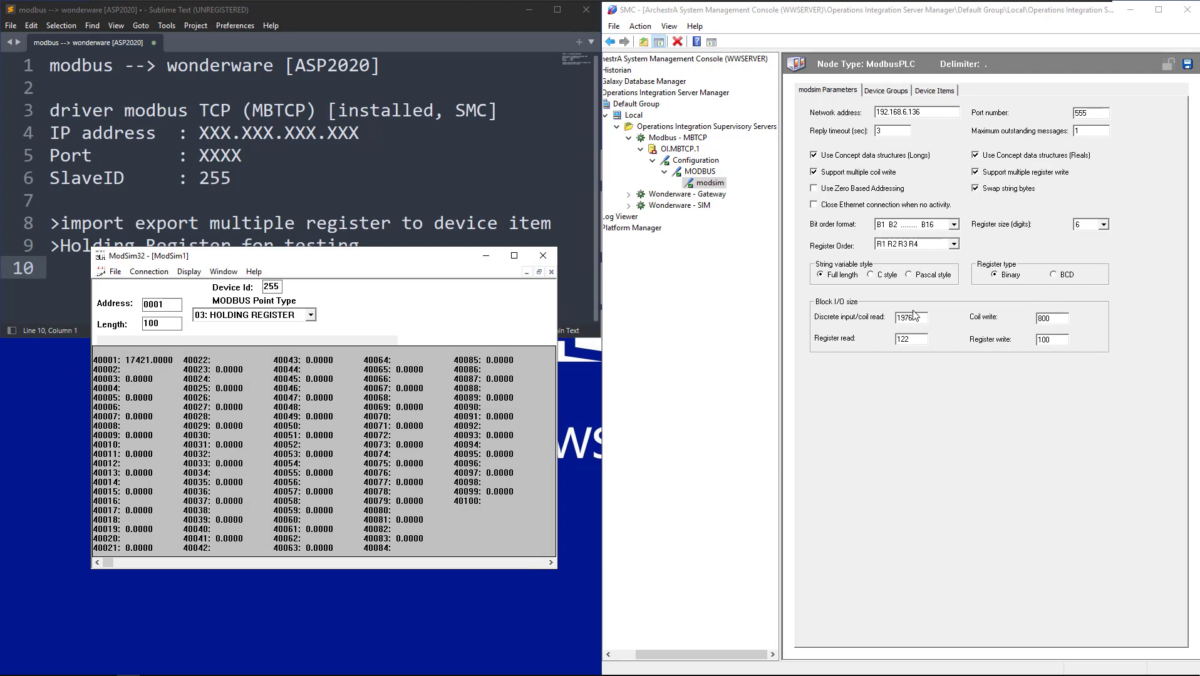
# - Set the modsim connection's register size to 5 digits, save the configuration and minimize ModSim32
pyautogui.click(1104, 225)
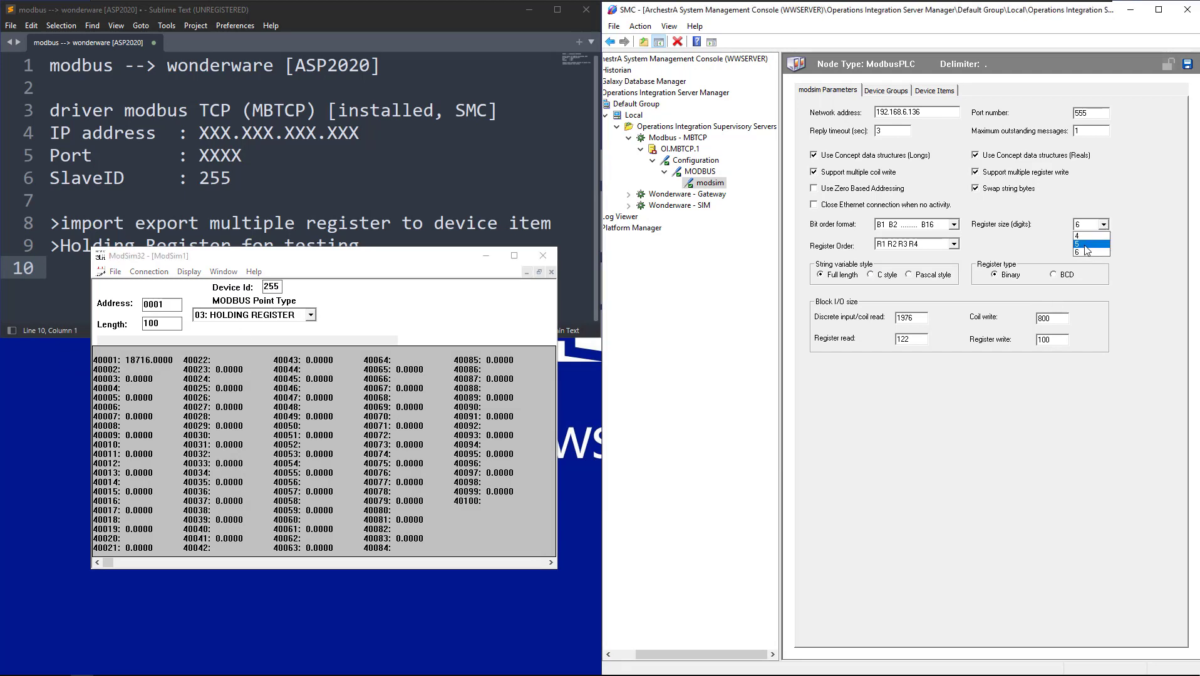
pyautogui.click(1087, 251)
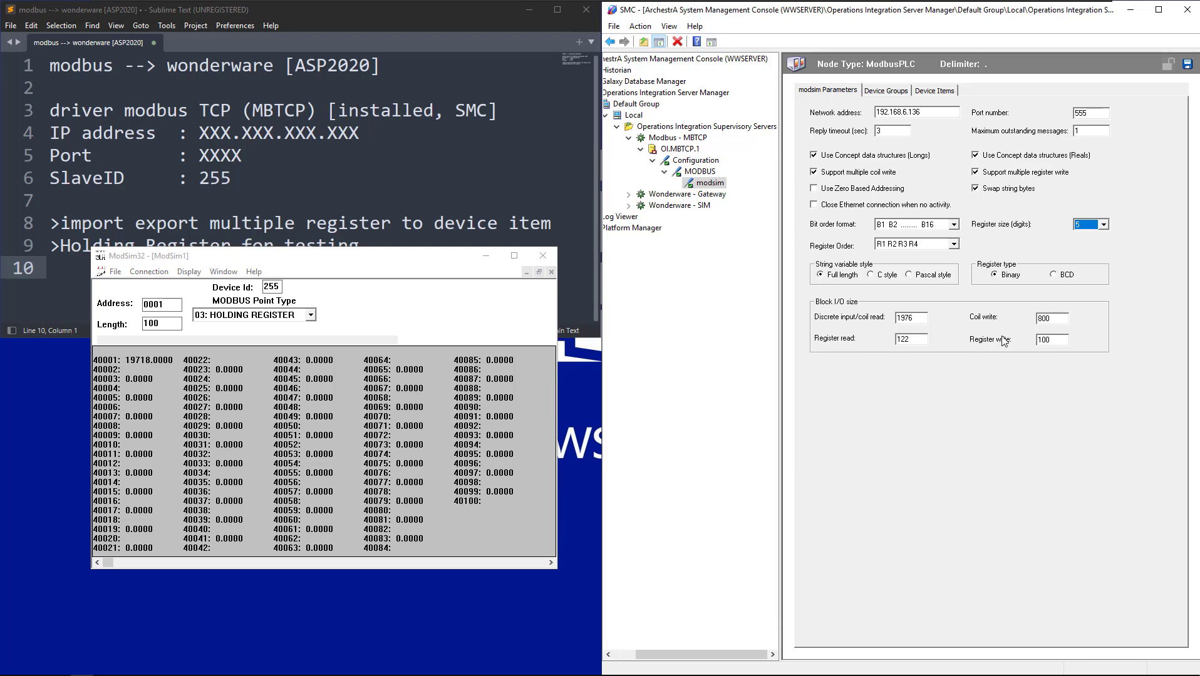
pyautogui.click(1188, 66)
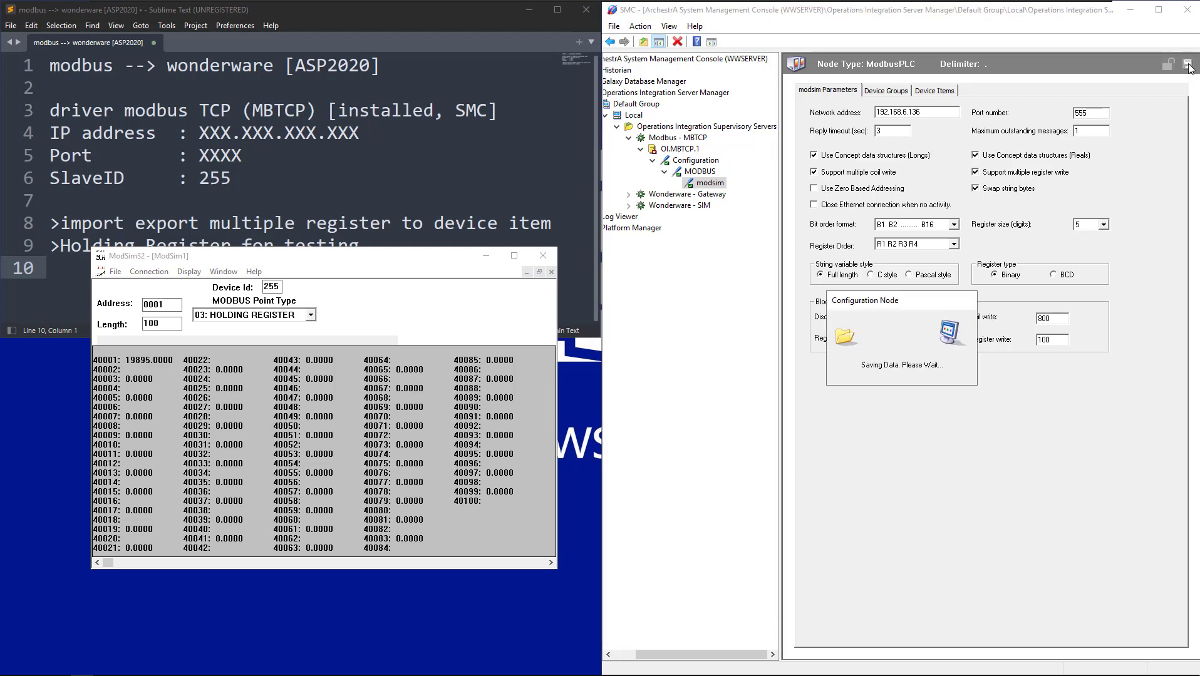
pyautogui.click(485, 258)
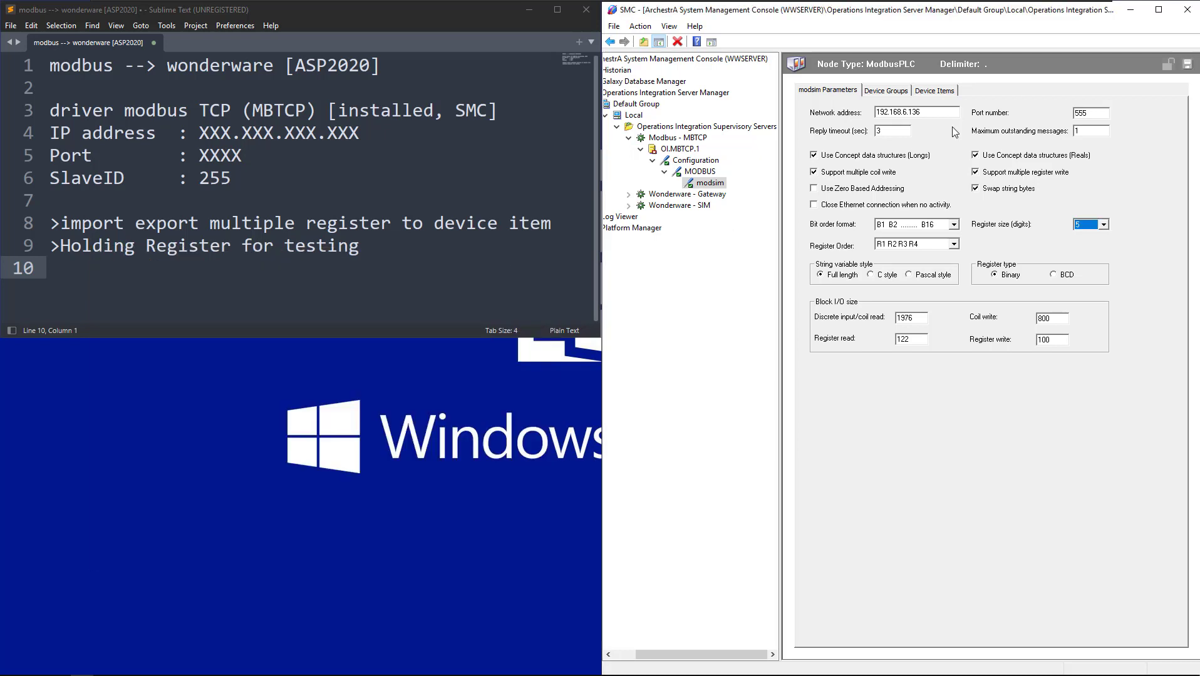
# - Add a device group to the modsim connection, keeping its default name and update interval
pyautogui.click(886, 91)
pyautogui.rightClick(863, 142)
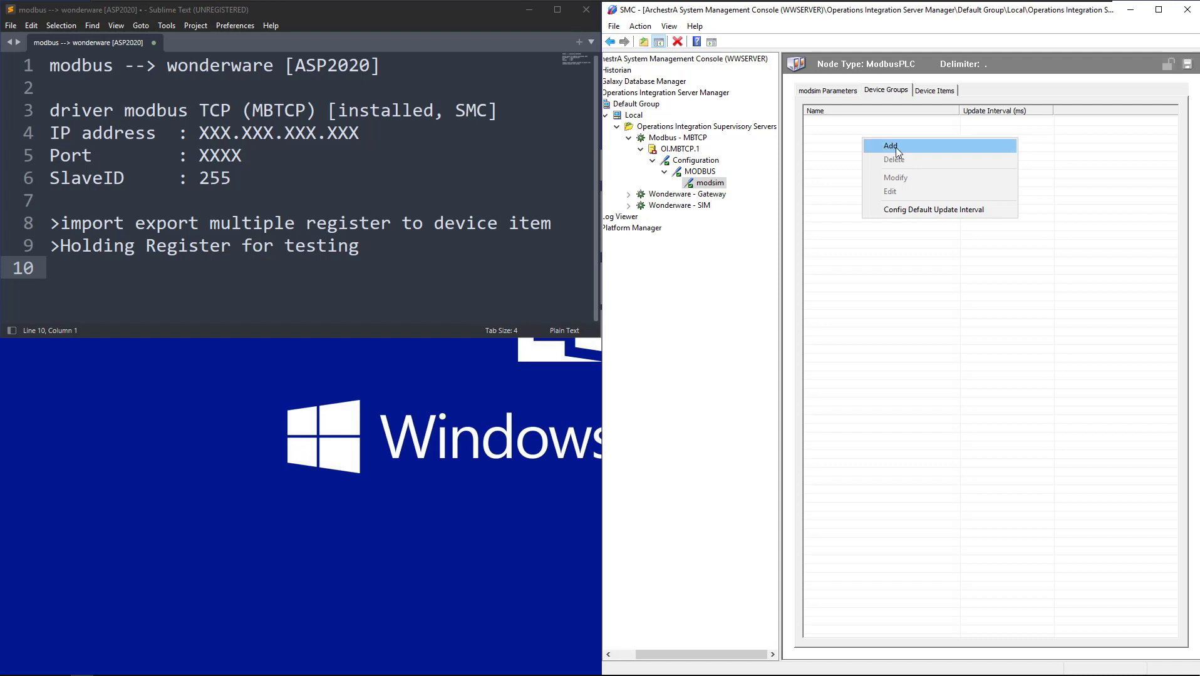
pyautogui.click(891, 148)
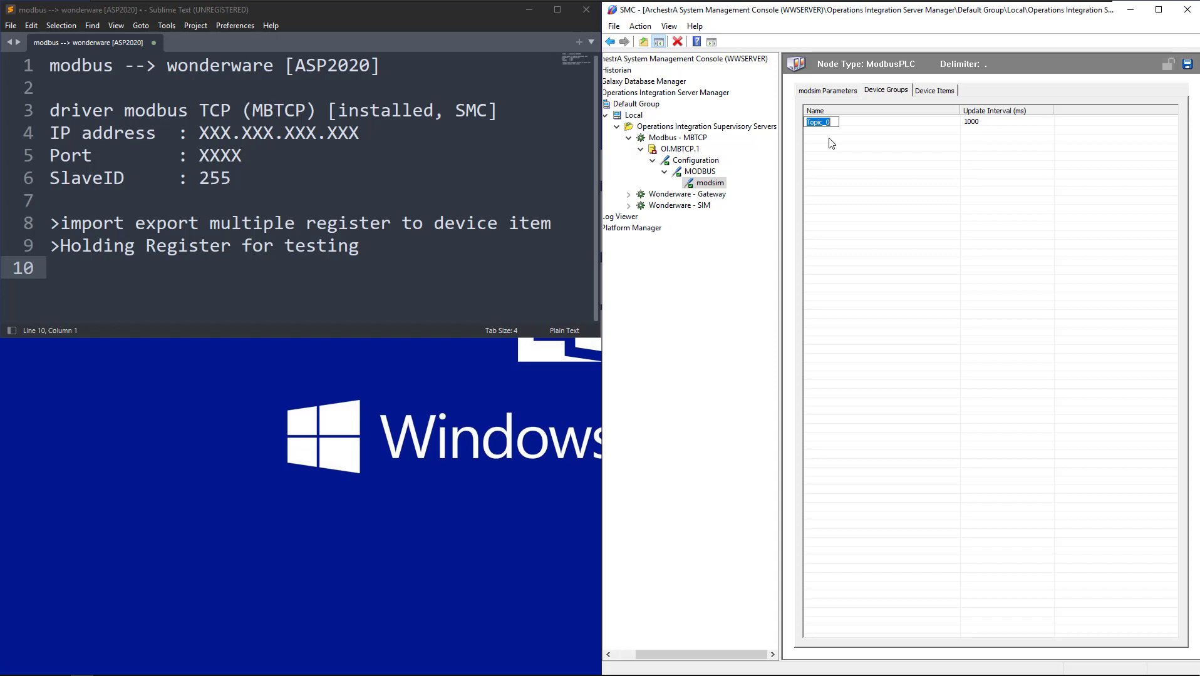
pyautogui.press('Return')
# - Add a device item to the modsim connection and clear its default name
pyautogui.click(929, 96)
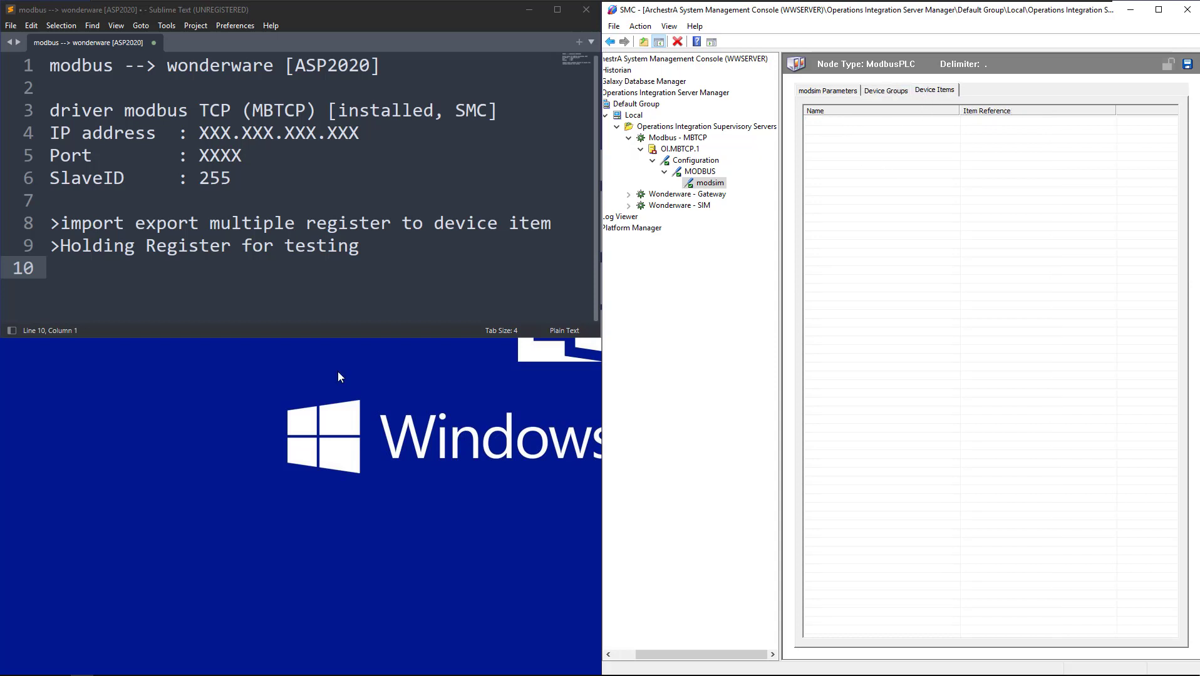
pyautogui.rightClick(819, 122)
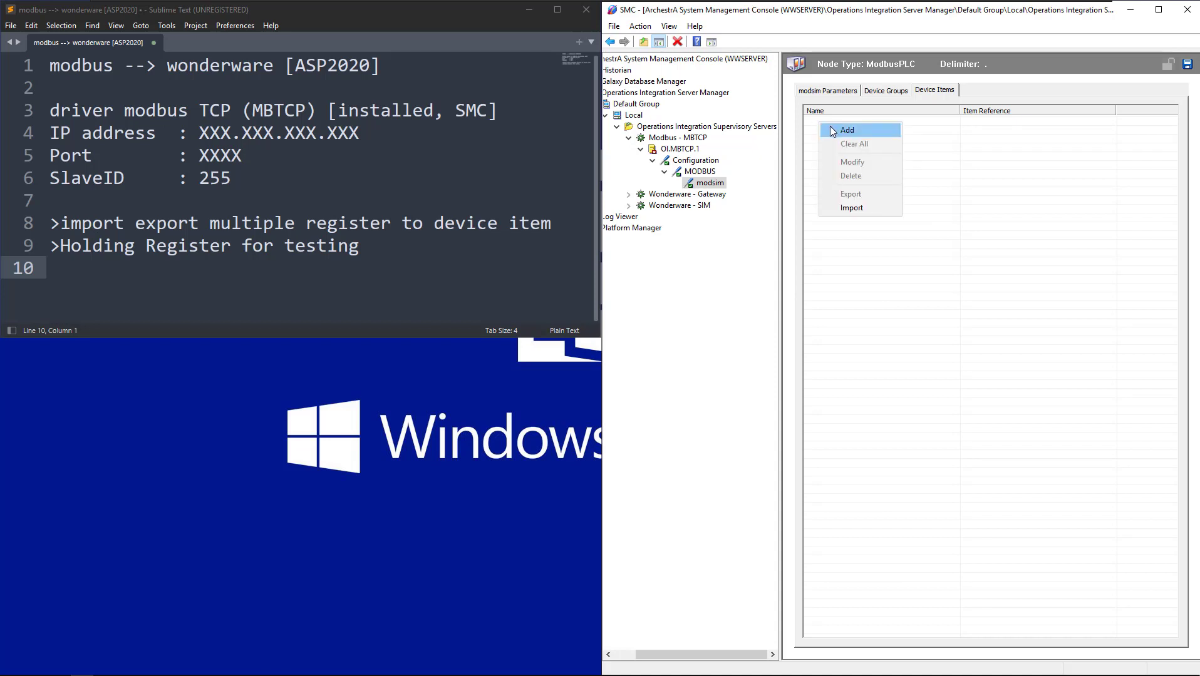
pyautogui.click(845, 131)
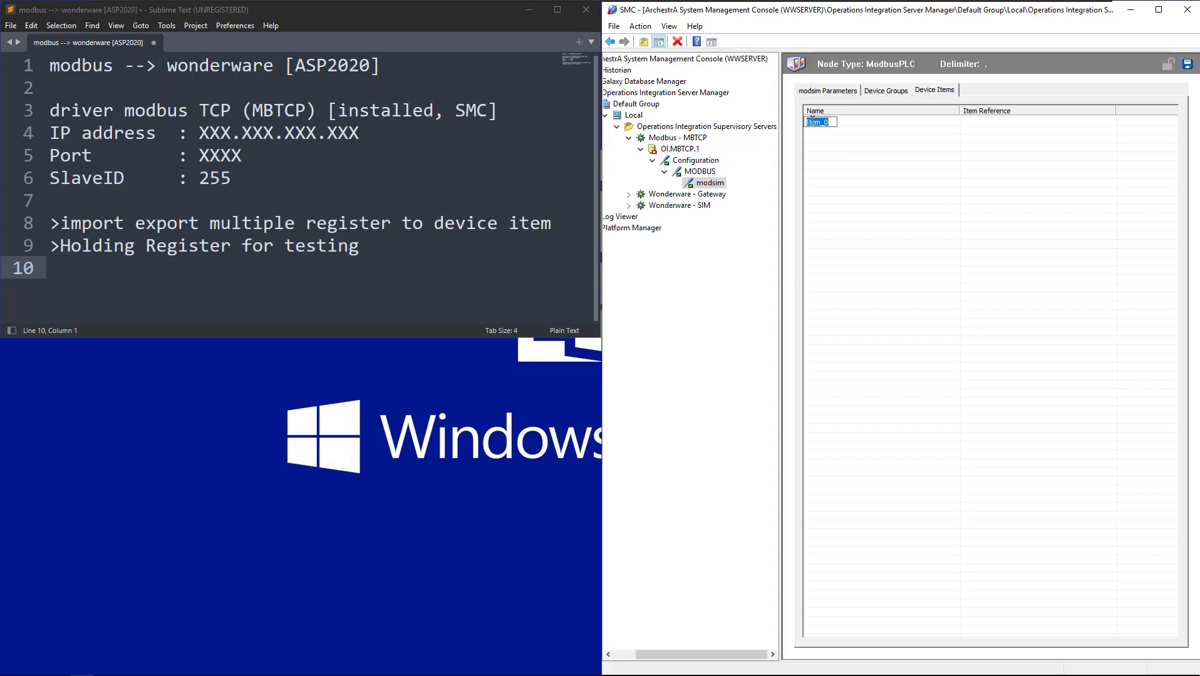
pyautogui.write('H')
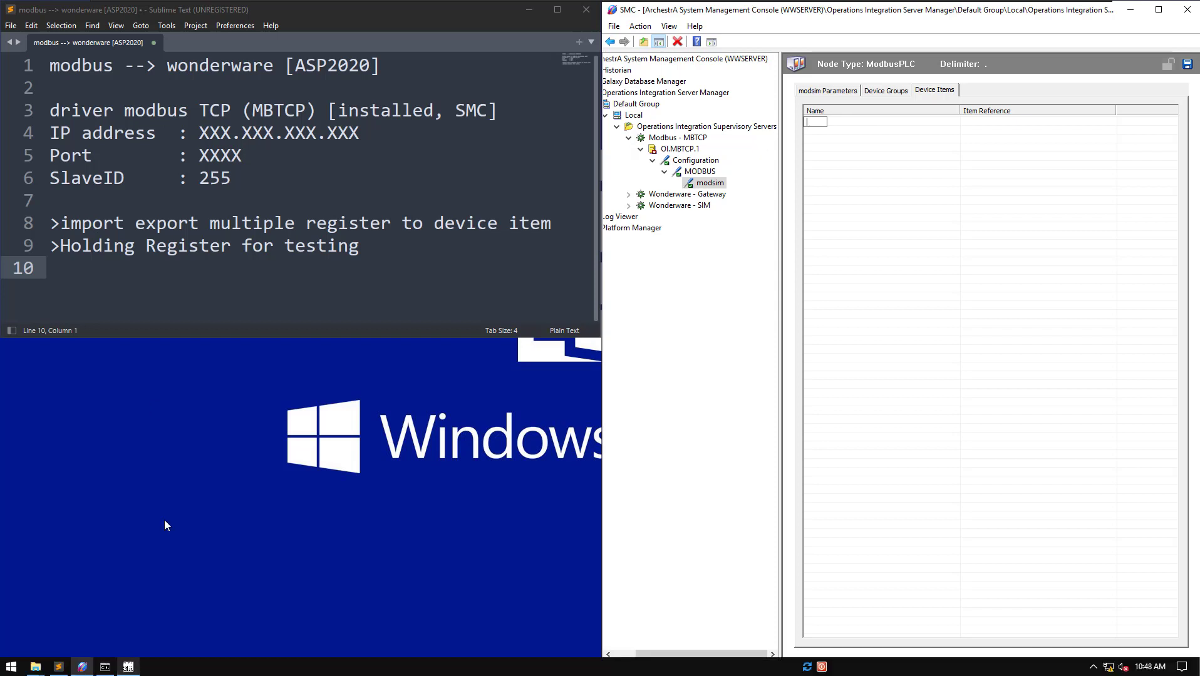
# - Add the line "40001,40002 ==>" at the end of the Sublime Text notes
pyautogui.click(90, 286)
pyautogui.press('Return')
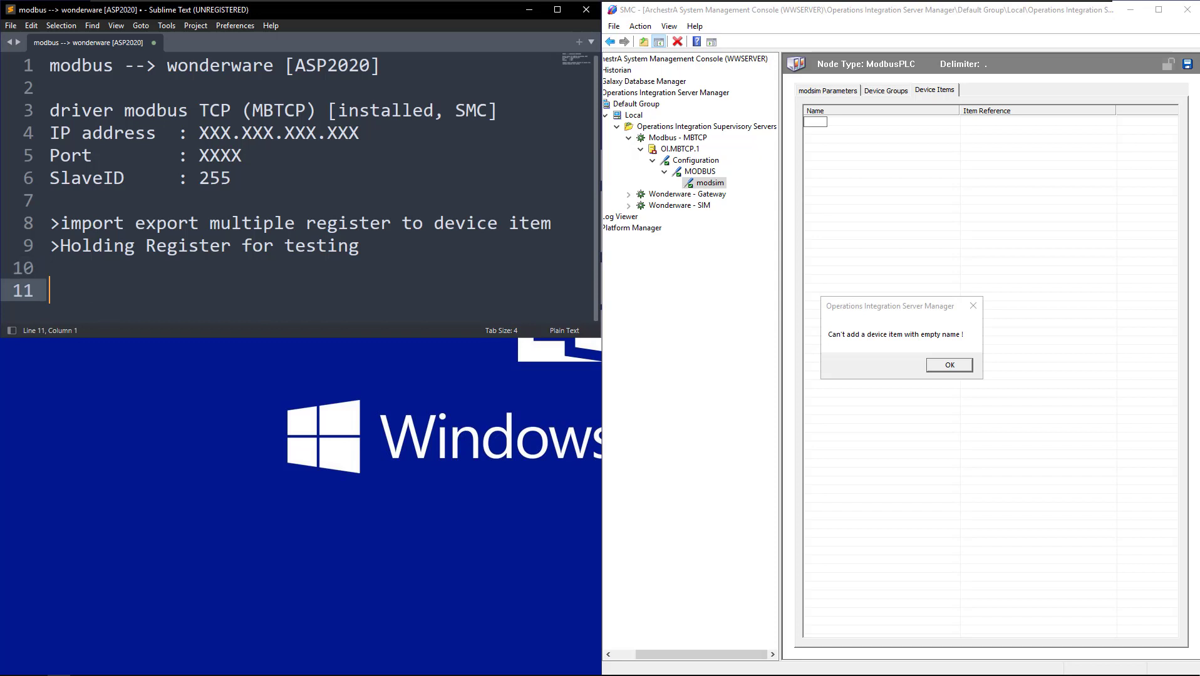
pyautogui.write('1')
pyautogui.press('BackSpace')
pyautogui.write('40001,40002')
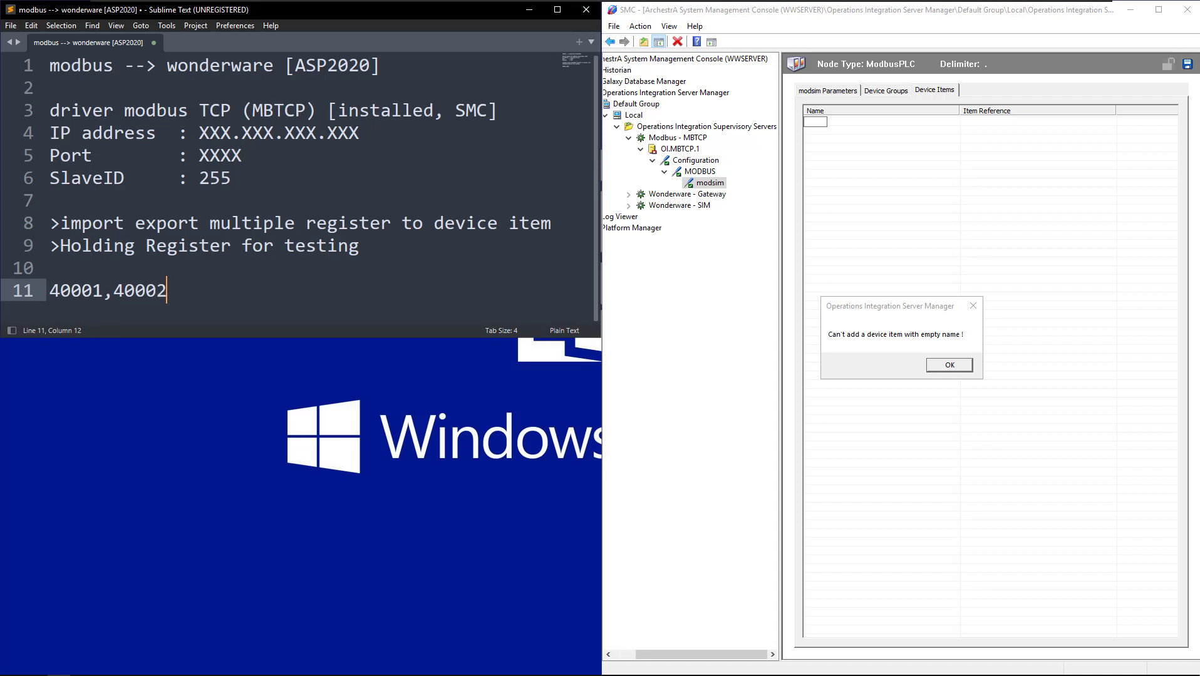
pyautogui.write(' ==>')
# - Insert "(32floating)" between the register pair and the arrow on the new notes line
pyautogui.press('Left')
pyautogui.press('Left')
pyautogui.press('Left')
pyautogui.press('Left')
pyautogui.write('(floa')
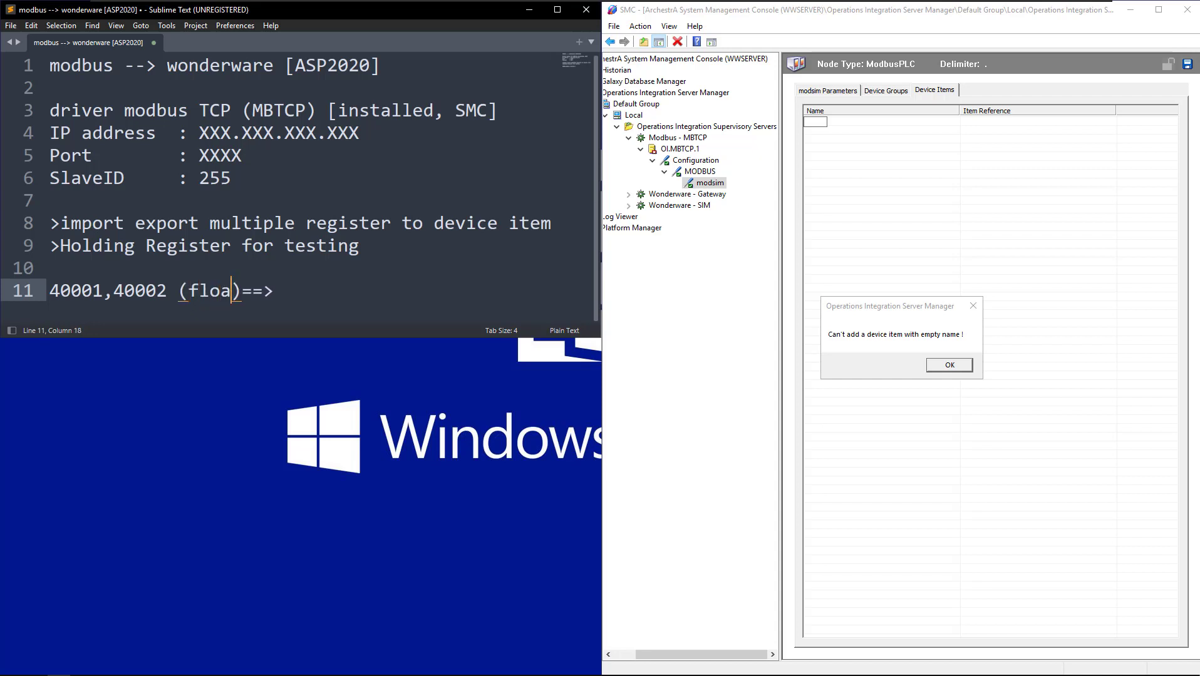
pyautogui.press('Left')
pyautogui.press('Left')
pyautogui.press('Left')
pyautogui.press('Left')
pyautogui.write('32')
pyautogui.press('Right')
pyautogui.press('Right')
pyautogui.press('Right')
pyautogui.press('Right')
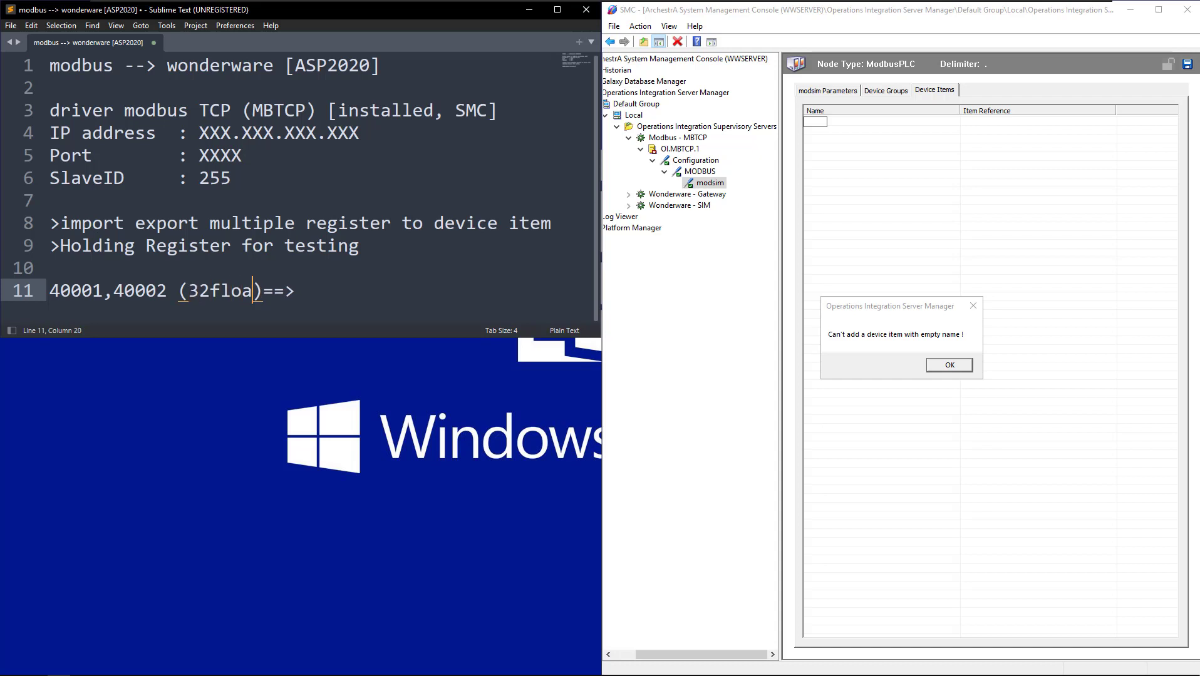
pyautogui.write('ting')
pyautogui.press('Right')
pyautogui.press('Right')
pyautogui.press('Right')
pyautogui.press('Right')
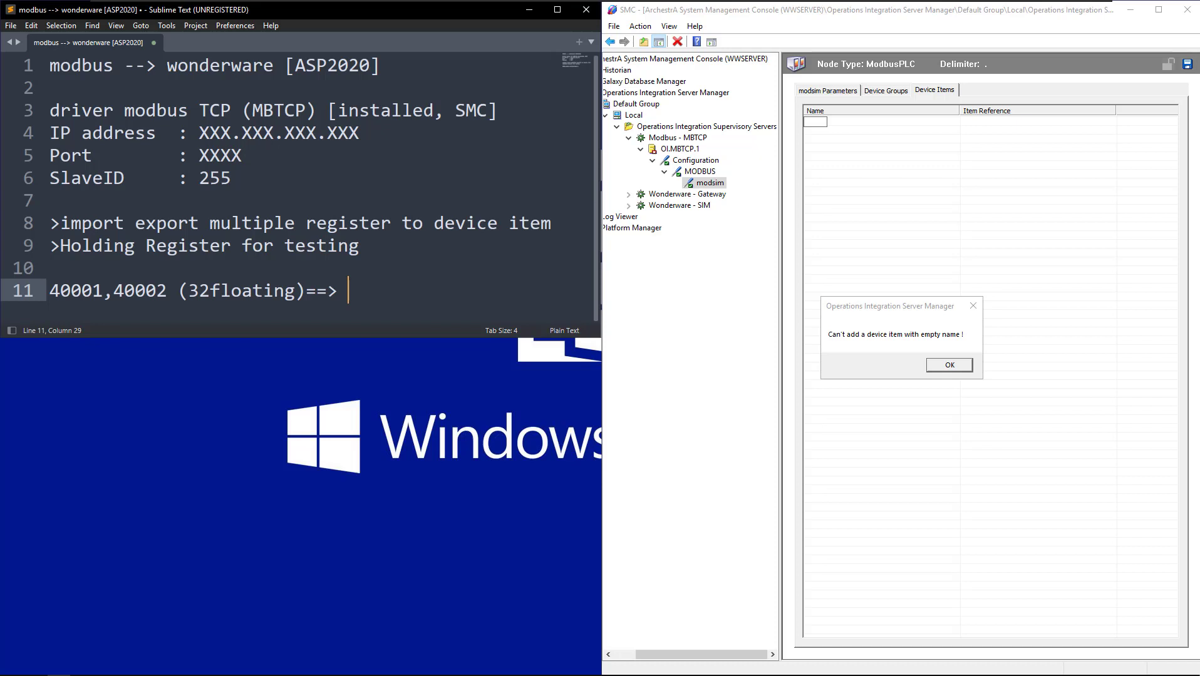
# - Write the tag name PT101 after the arrow on the register line and copy it
pyautogui.write('PT1010')
pyautogui.press('BackSpace')
pyautogui.moveTo(347, 292); pyautogui.dragTo(407, 292)
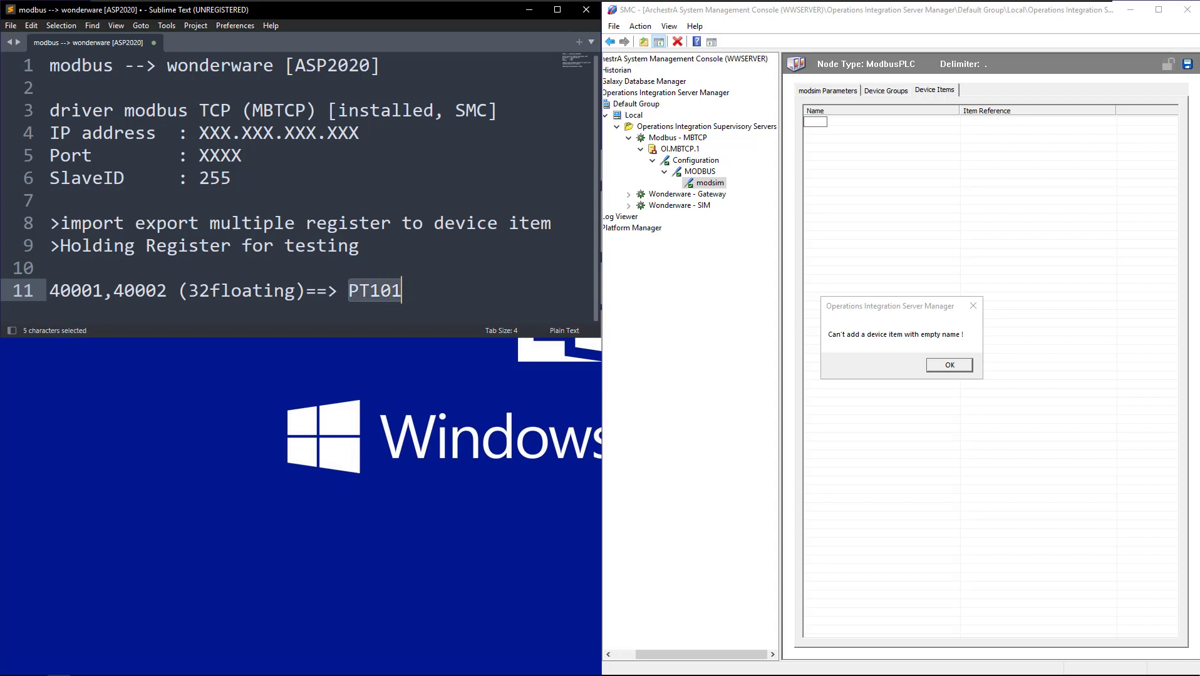
pyautogui.hotkey('ctrl', 'c')
# - Dismiss the empty-name warning in the System Management Console and name the new device item PT101
pyautogui.click(811, 132)
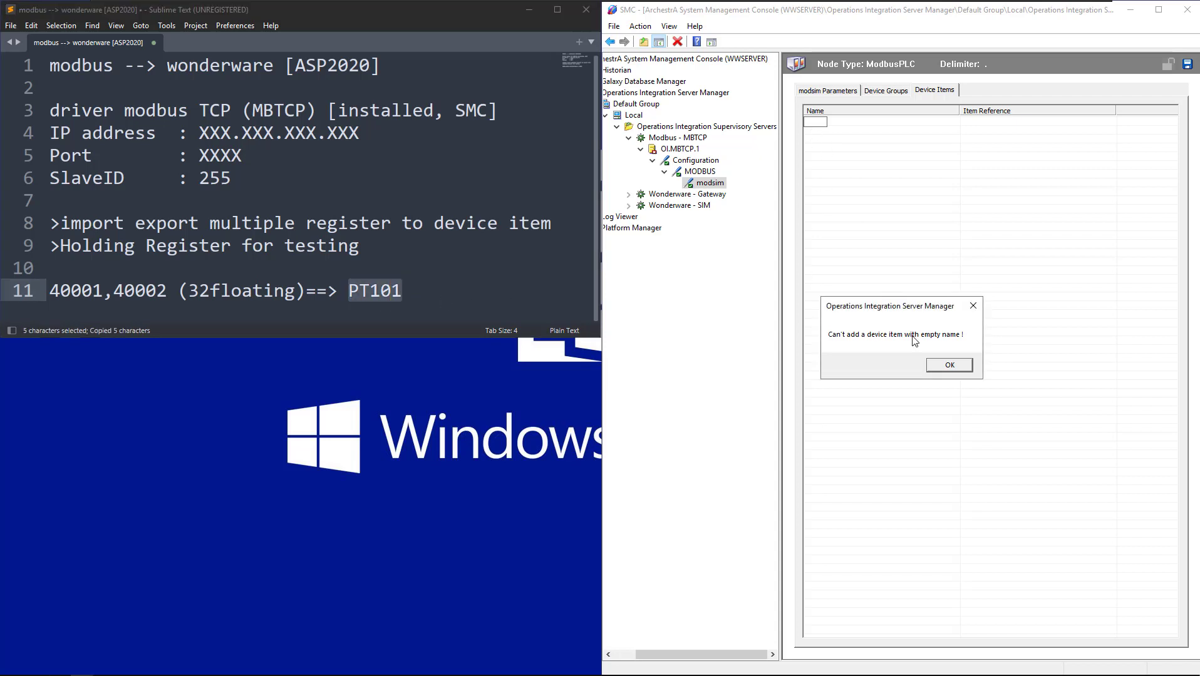
pyautogui.click(939, 364)
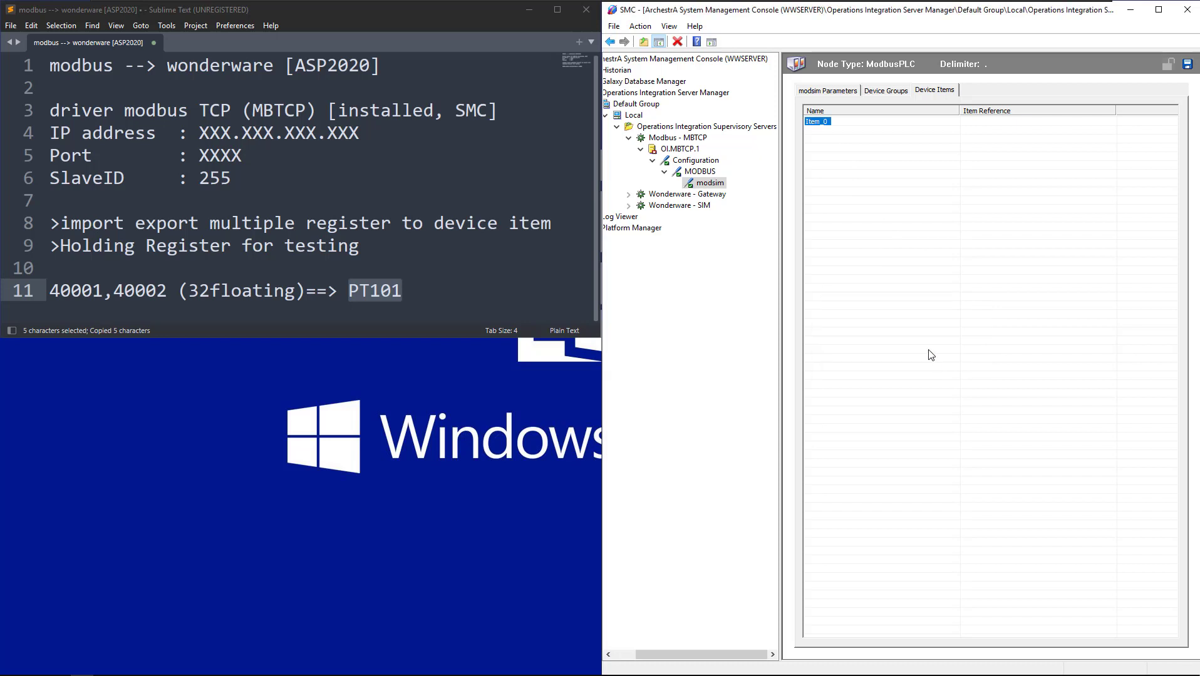
pyautogui.click(821, 123)
pyautogui.hotkey('ctrl', 'v')
pyautogui.press('Return')
# - Set the item reference of PT101 to "40001 f"
pyautogui.click(976, 125)
pyautogui.click(975, 123)
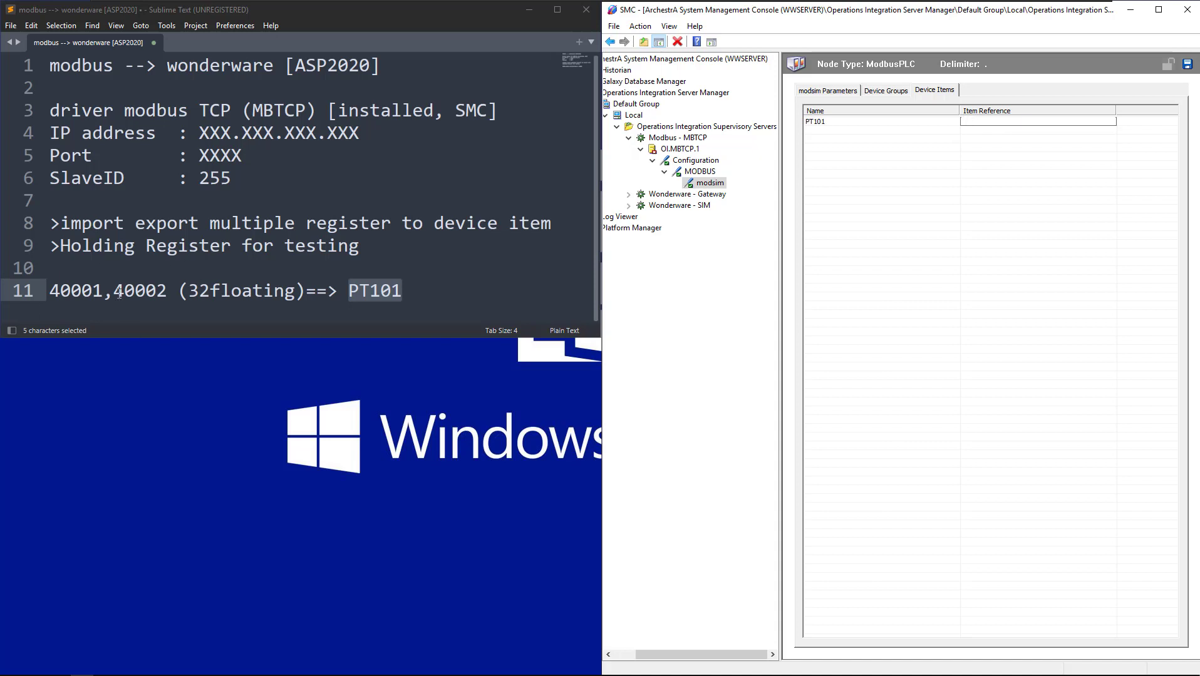
pyautogui.write('40001 f')
pyautogui.click(986, 148)
# - Export the modsim device items to the Desktop as modsim.csv
pyautogui.rightClick(869, 243)
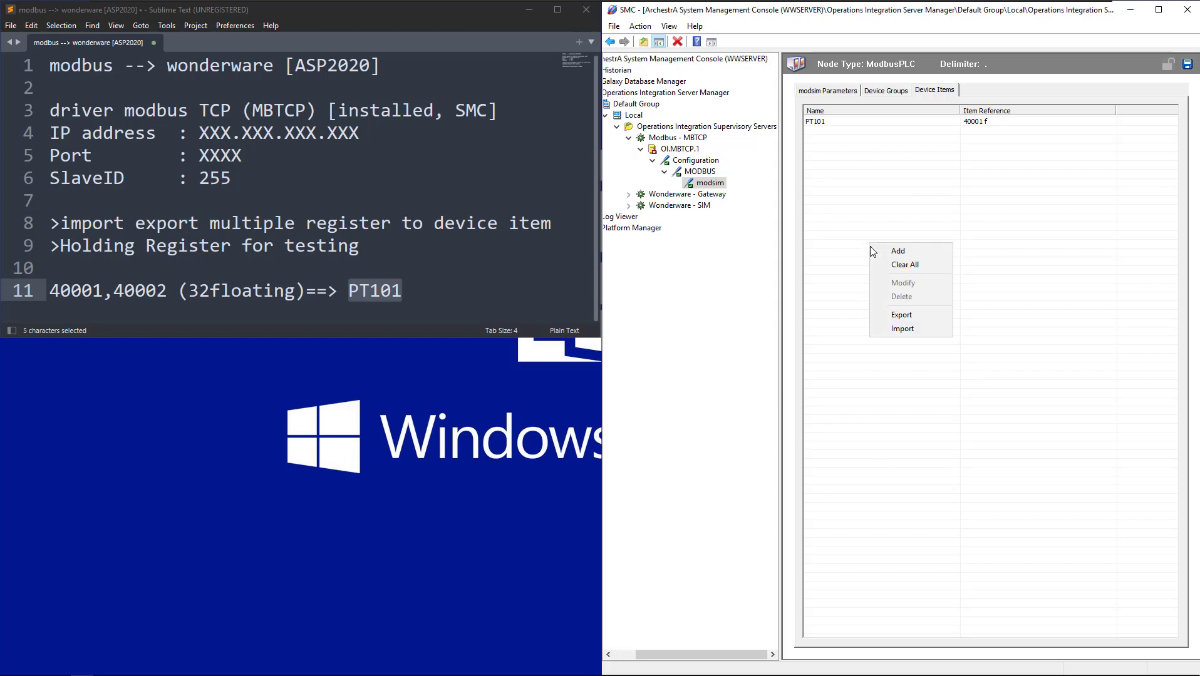
pyautogui.click(903, 315)
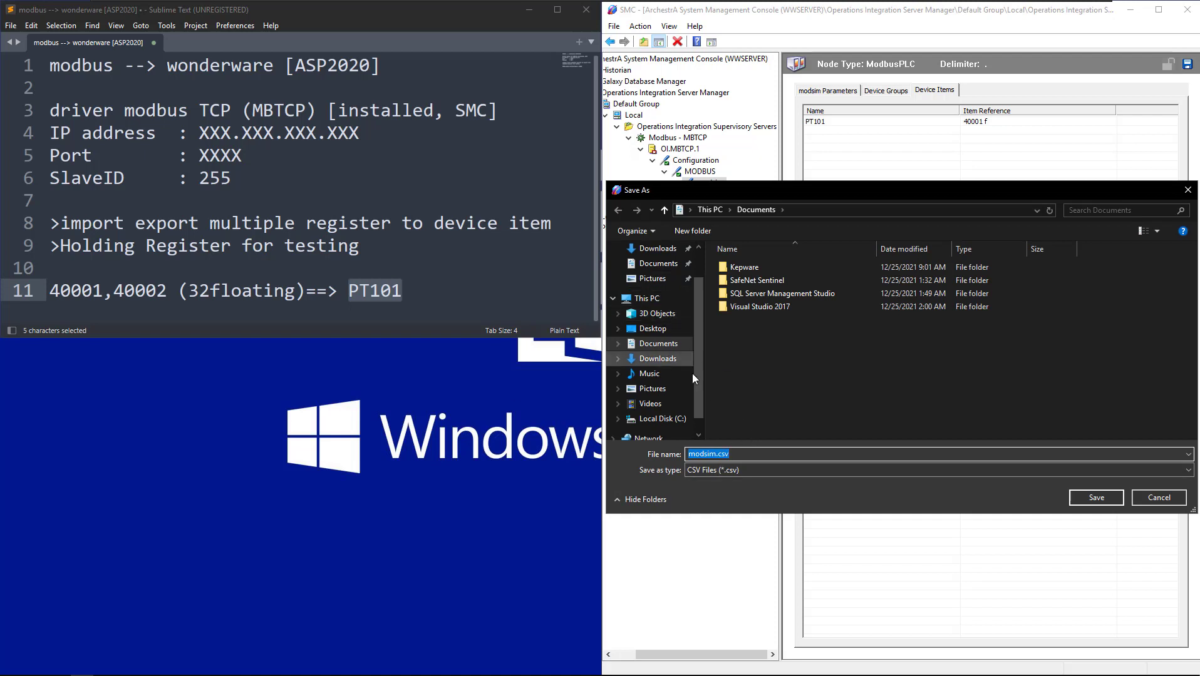
pyautogui.moveTo(700, 329); pyautogui.dragTo(699, 299)
pyautogui.click(653, 274)
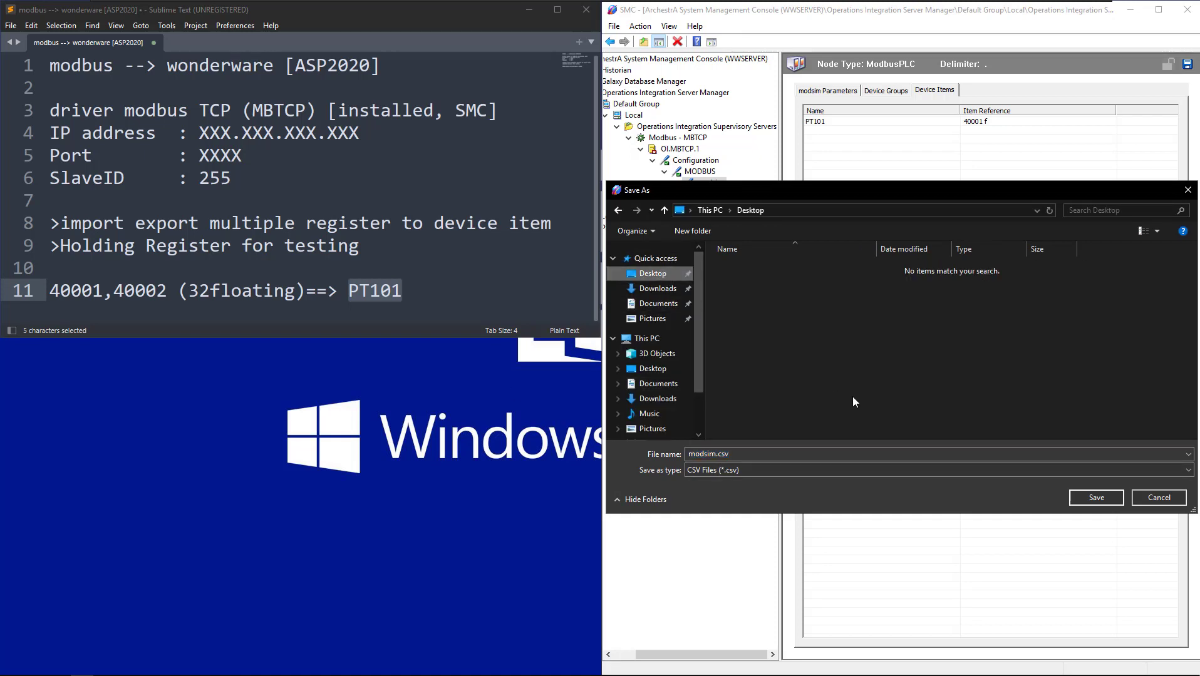
pyautogui.click(1080, 500)
# - Open the exported modsim.csv from the Desktop folder in Excel and enlarge the sheet to 160%
pyautogui.moveTo(35, 666)
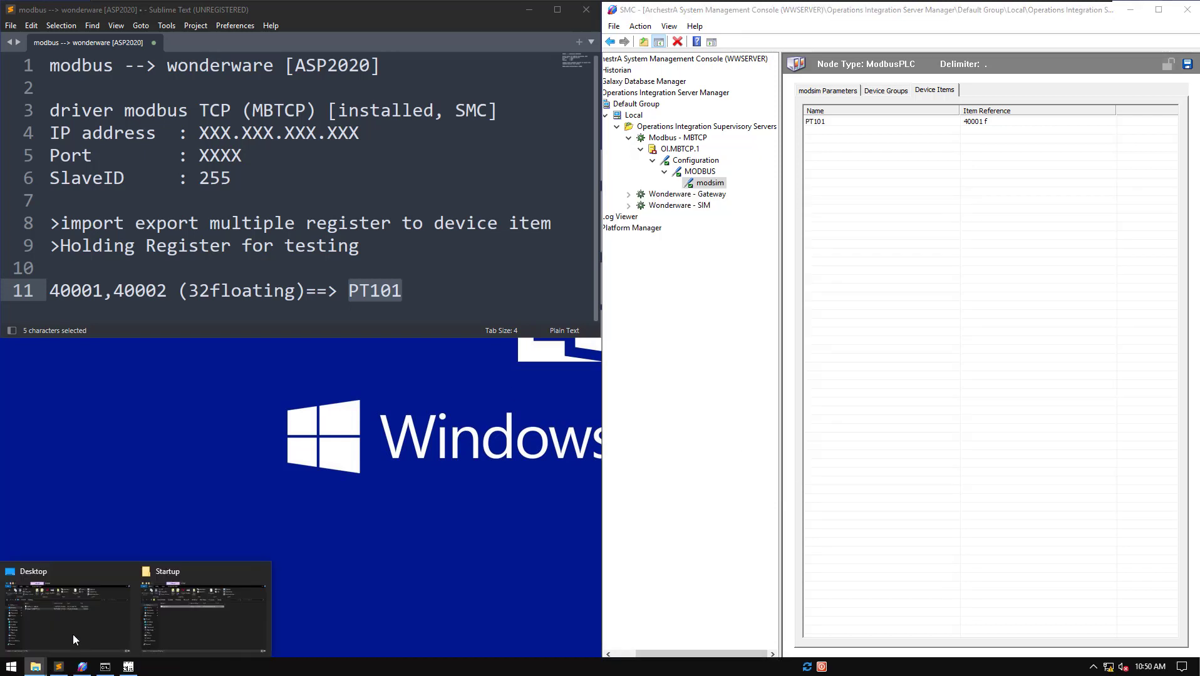
pyautogui.click(138, 593)
pyautogui.click(435, 289)
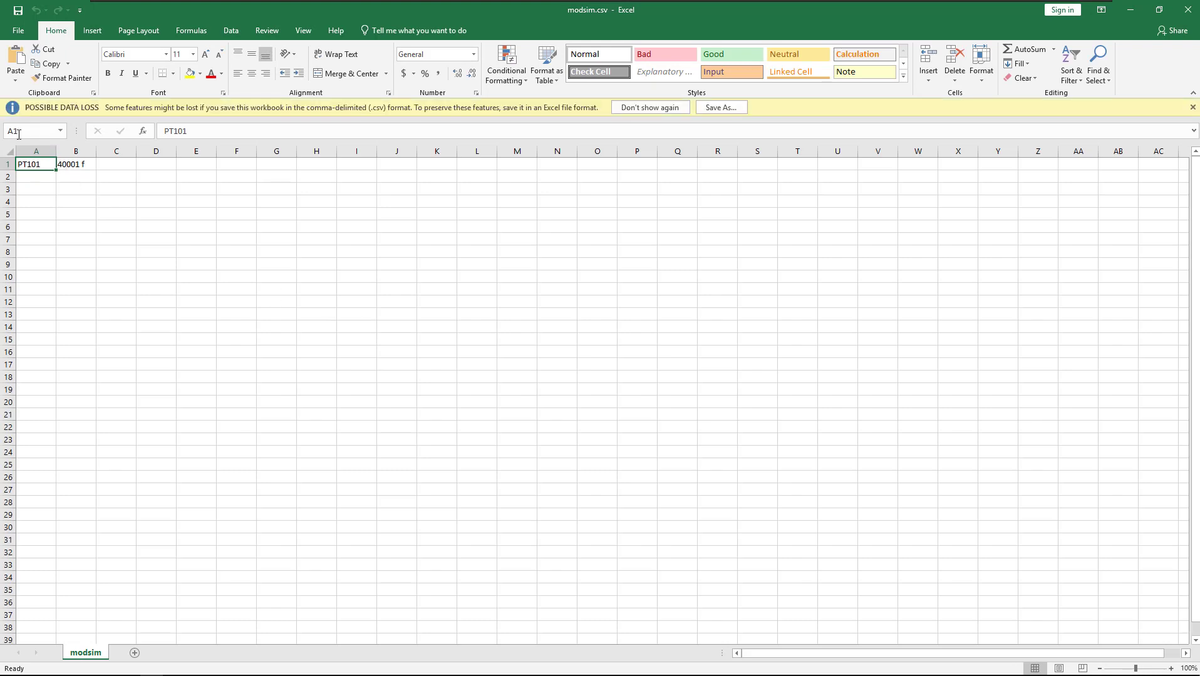
pyautogui.scroll(4, 57, 201)
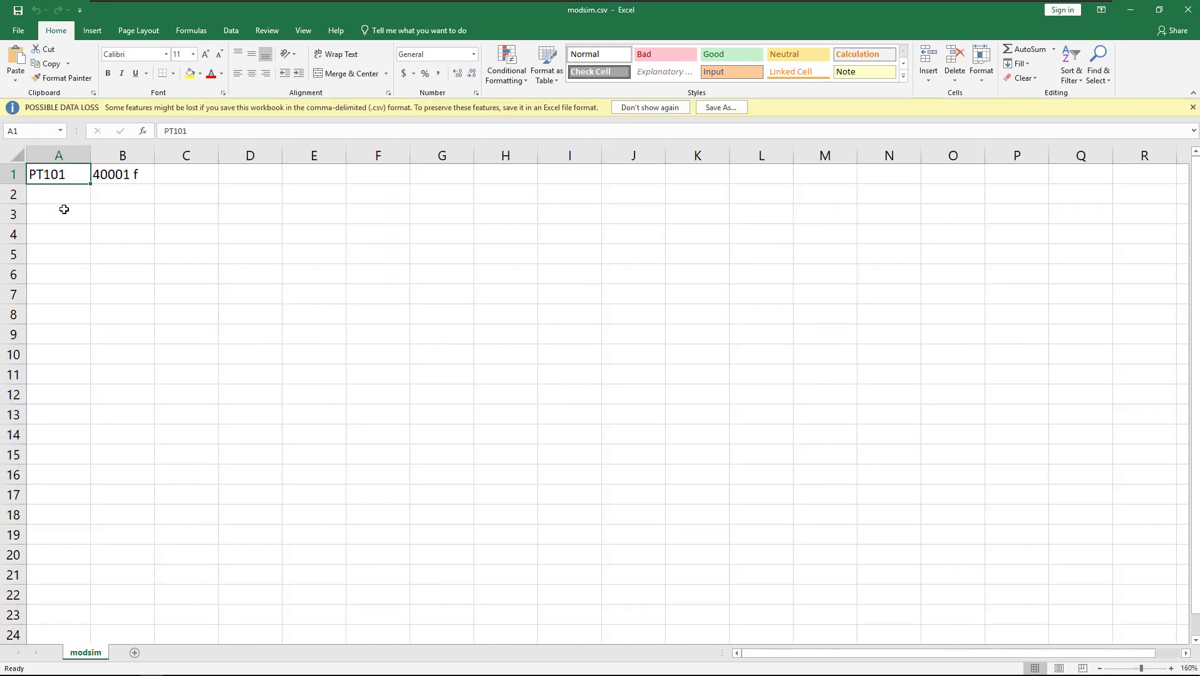
# - Enter the tag name FT101 in cell A2, below PT101
pyautogui.click(62, 196)
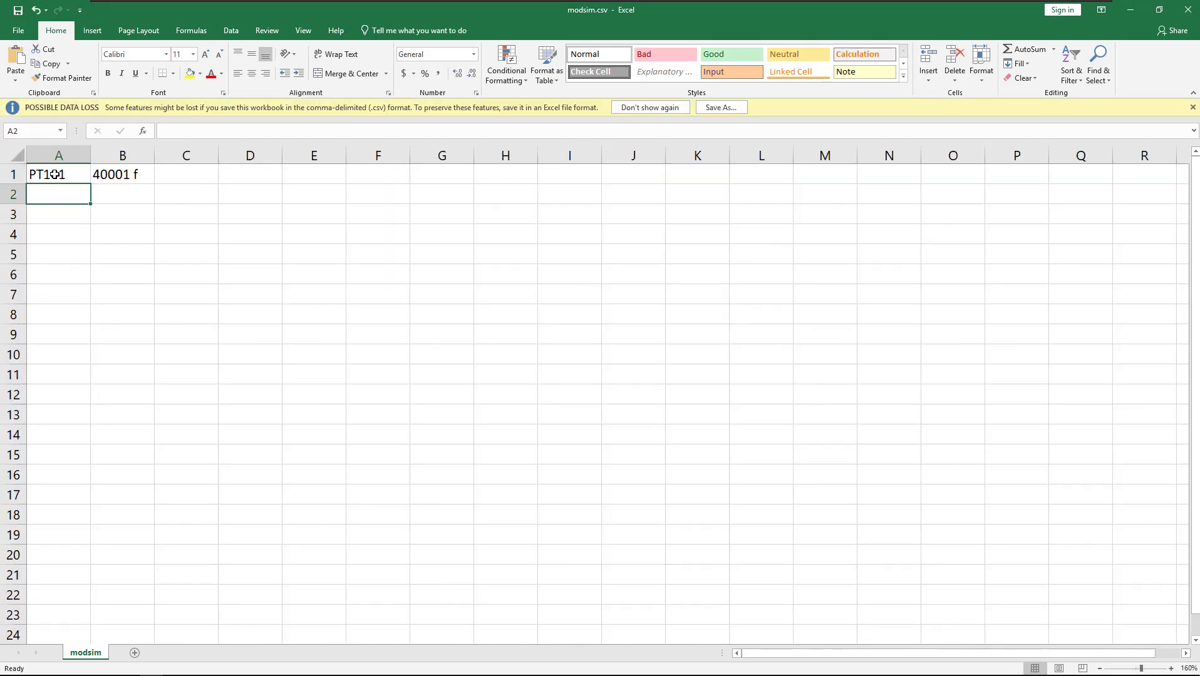
pyautogui.click(54, 176)
pyautogui.press('Right')
pyautogui.click(64, 196)
pyautogui.click(58, 176)
pyautogui.click(54, 196)
pyautogui.write('FT')
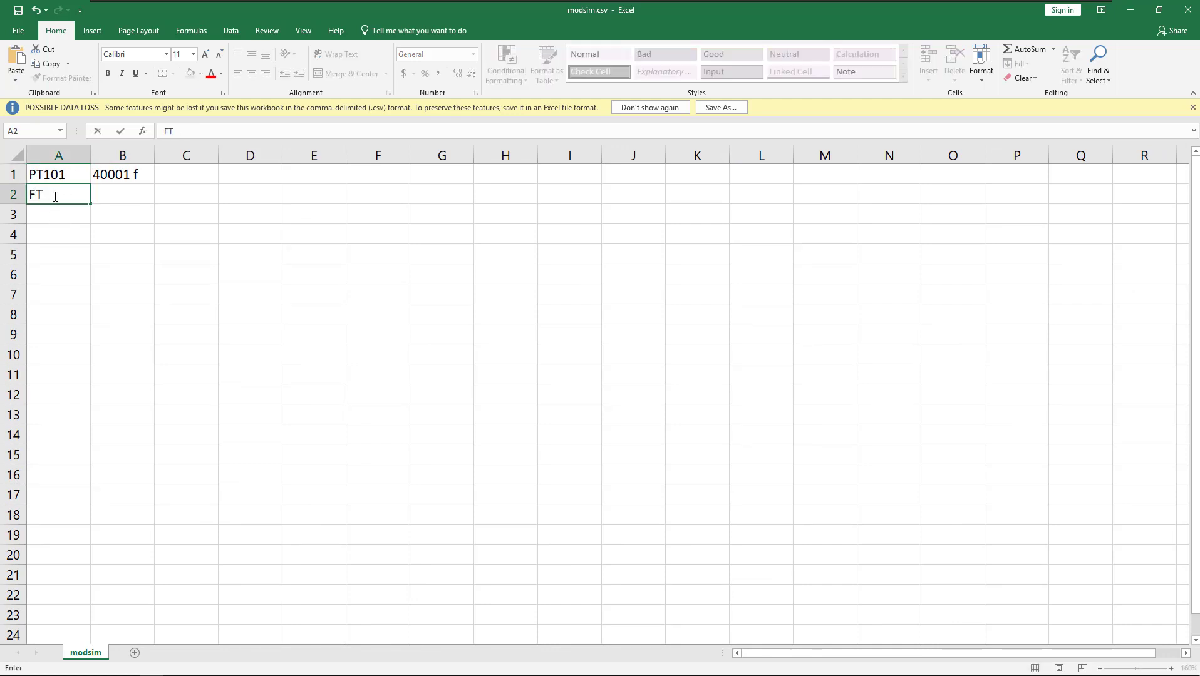
pyautogui.write('101')
pyautogui.press('Tab')
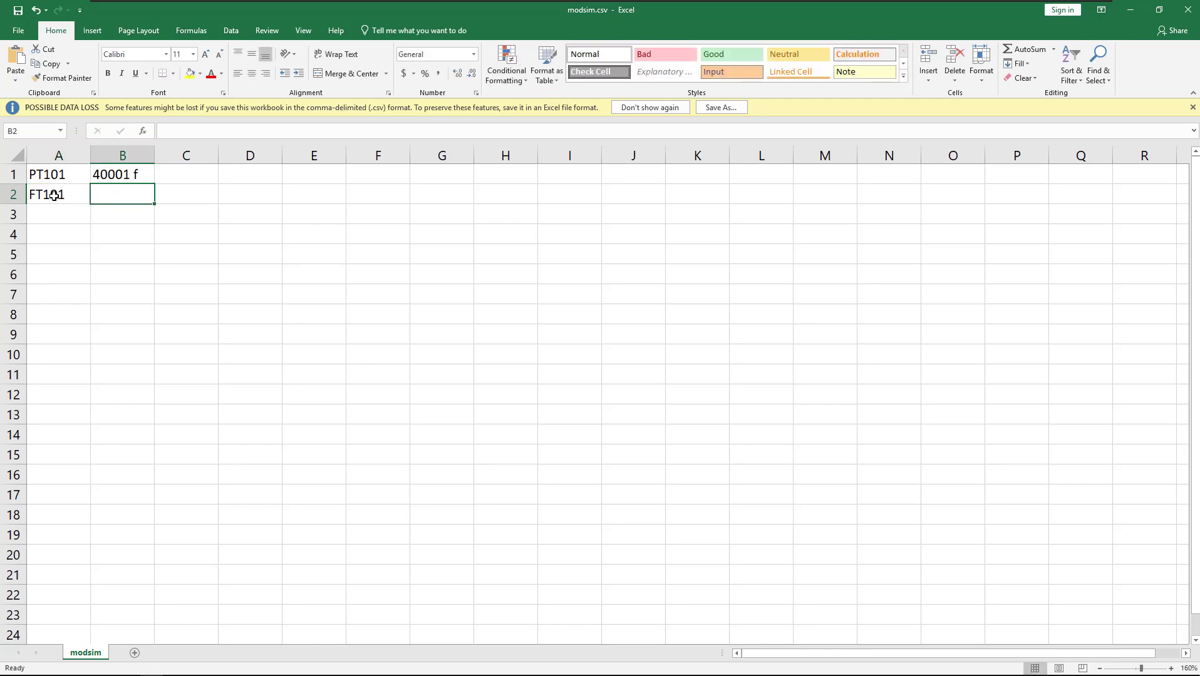
# - Note the register pairs beside the tags: 1 and 2 in D1:E1, 3 and 4 in D2:E2
pyautogui.press('Up')
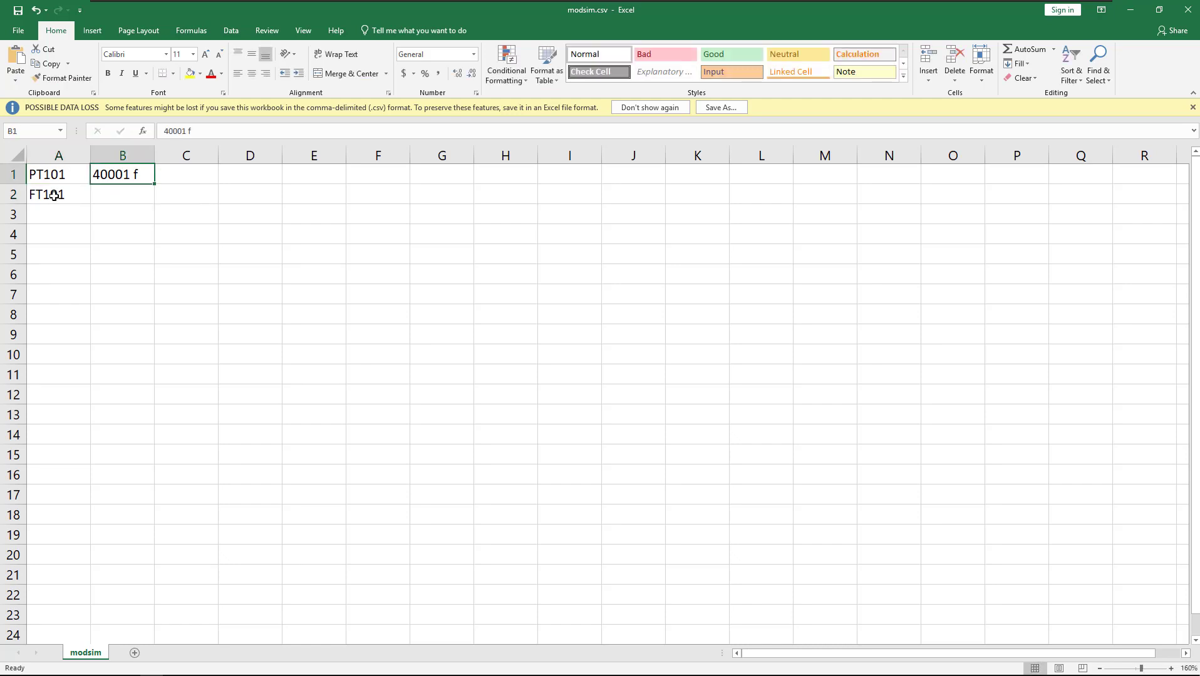
pyautogui.click(250, 177)
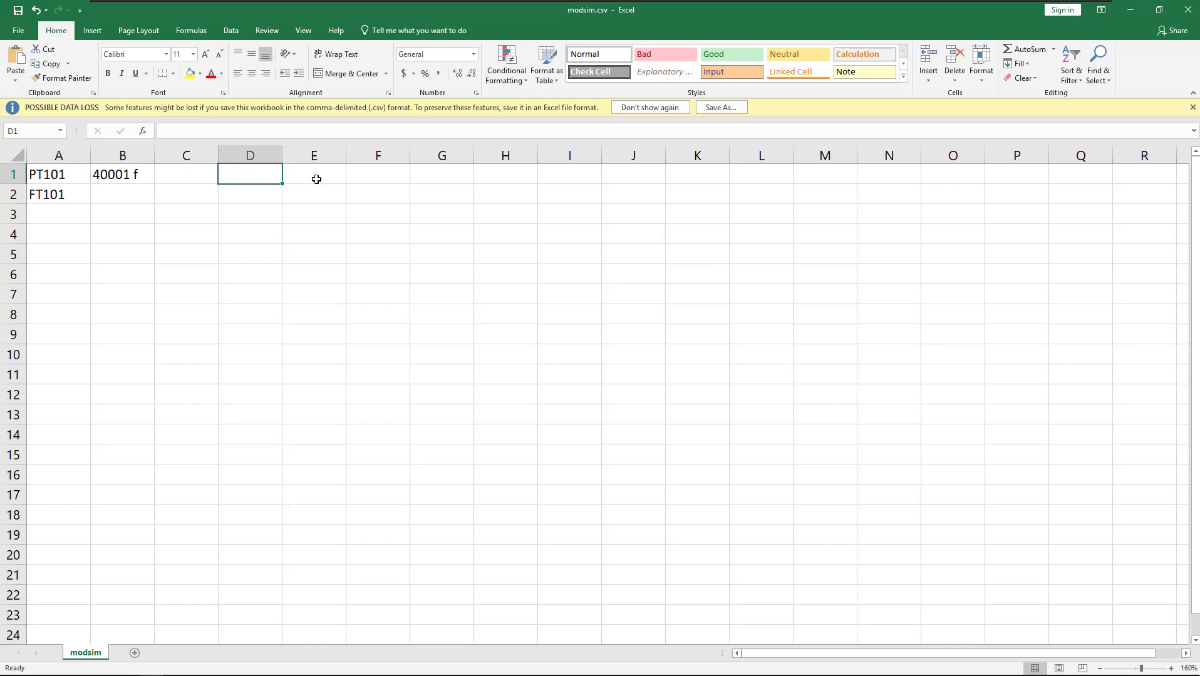
pyautogui.write('1')
pyautogui.press('Tab')
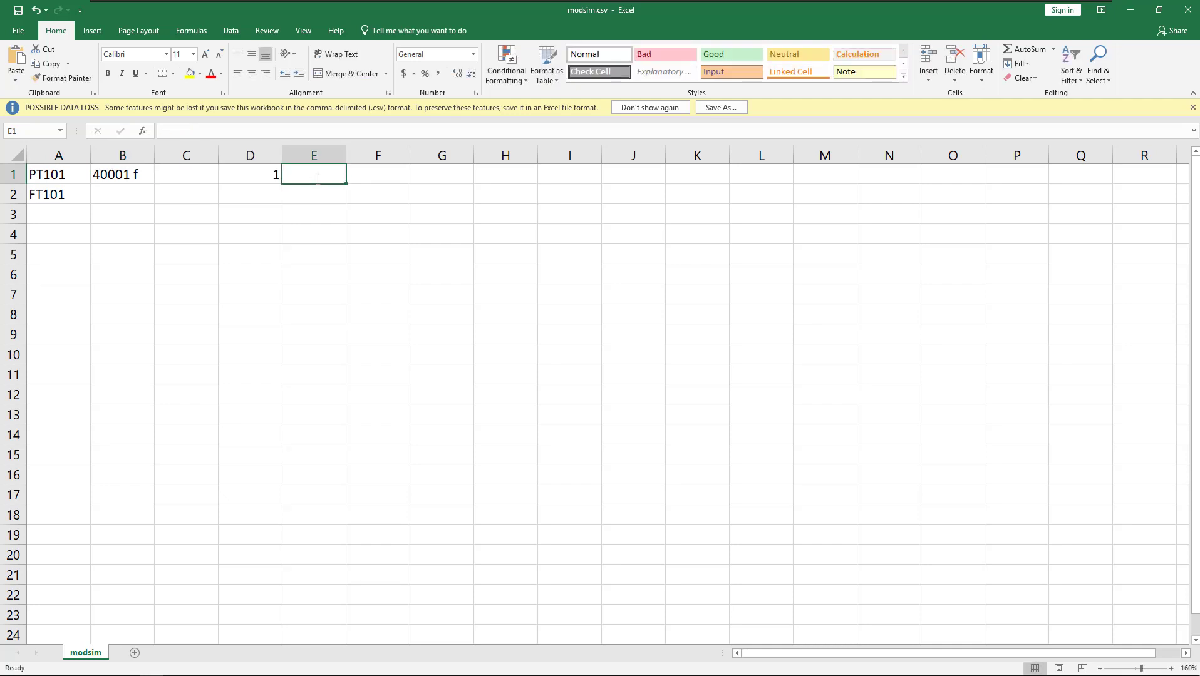
pyautogui.write('2')
pyautogui.press('Tab')
pyautogui.click(137, 174)
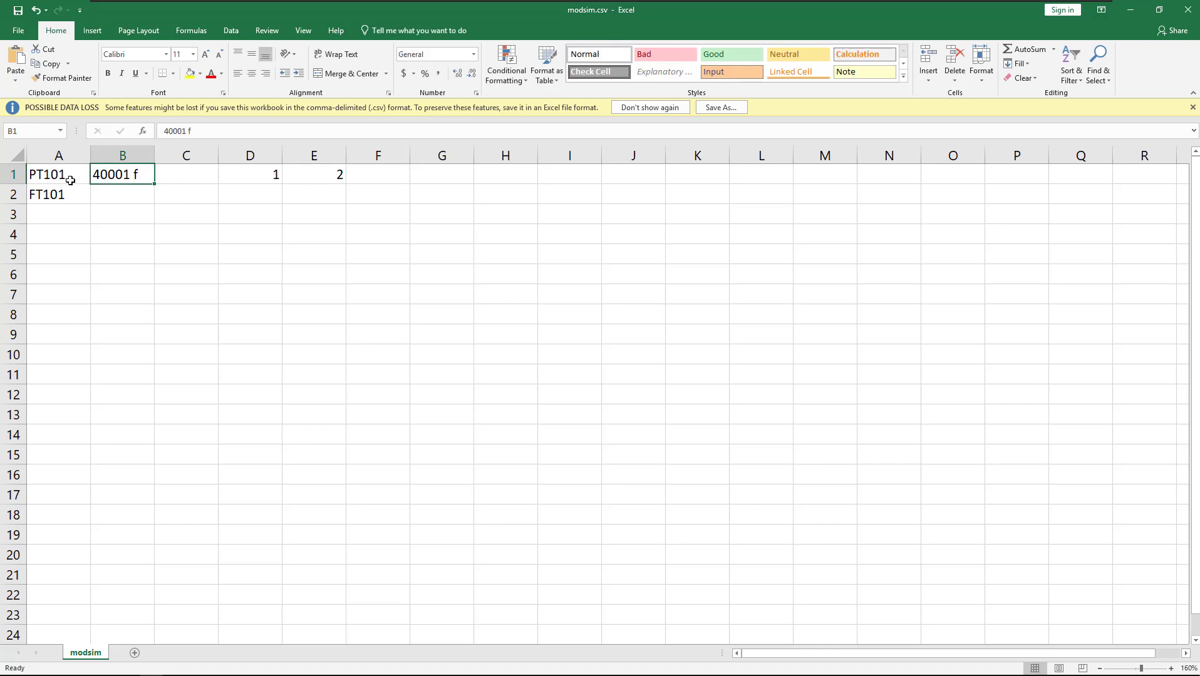
pyautogui.click(28, 175)
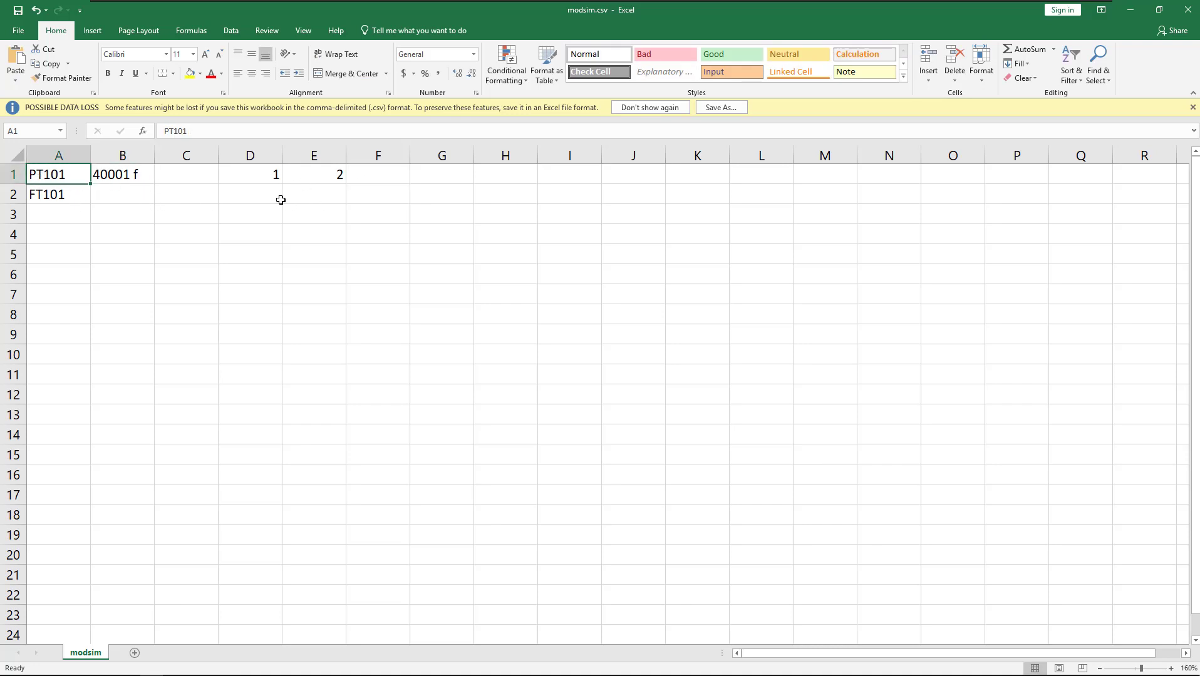
pyautogui.click(247, 199)
pyautogui.write('3')
pyautogui.press('Tab')
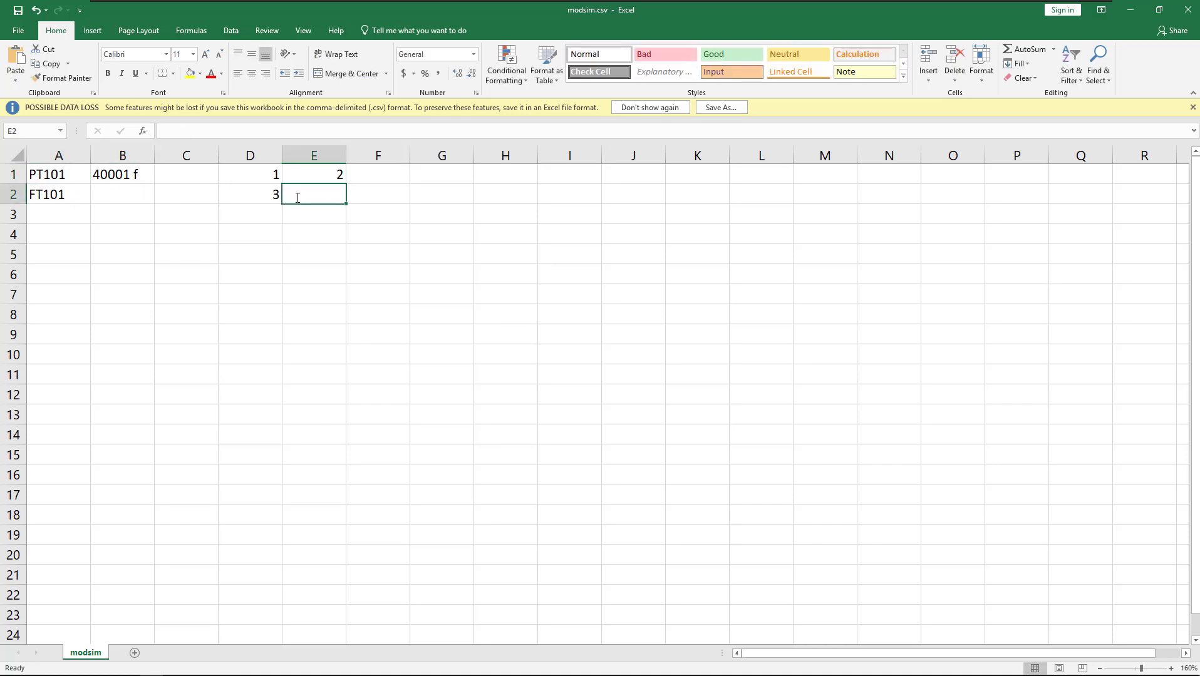
pyautogui.write('4')
pyautogui.click(128, 191)
# - Copy the item reference from B1 into B2 and change it to "40003 f" for FT101
pyautogui.click(122, 175)
pyautogui.hotkey('ctrl', 'c')
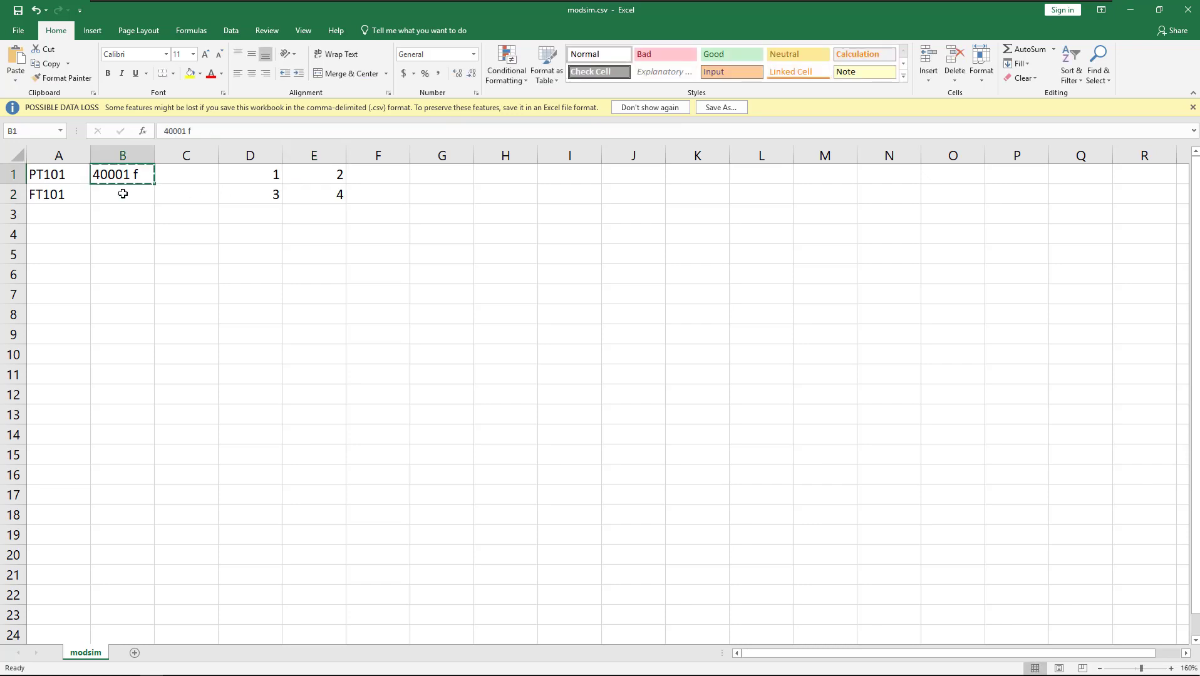
pyautogui.click(125, 195)
pyautogui.hotkey('ctrl', 'v')
pyautogui.press('F2')
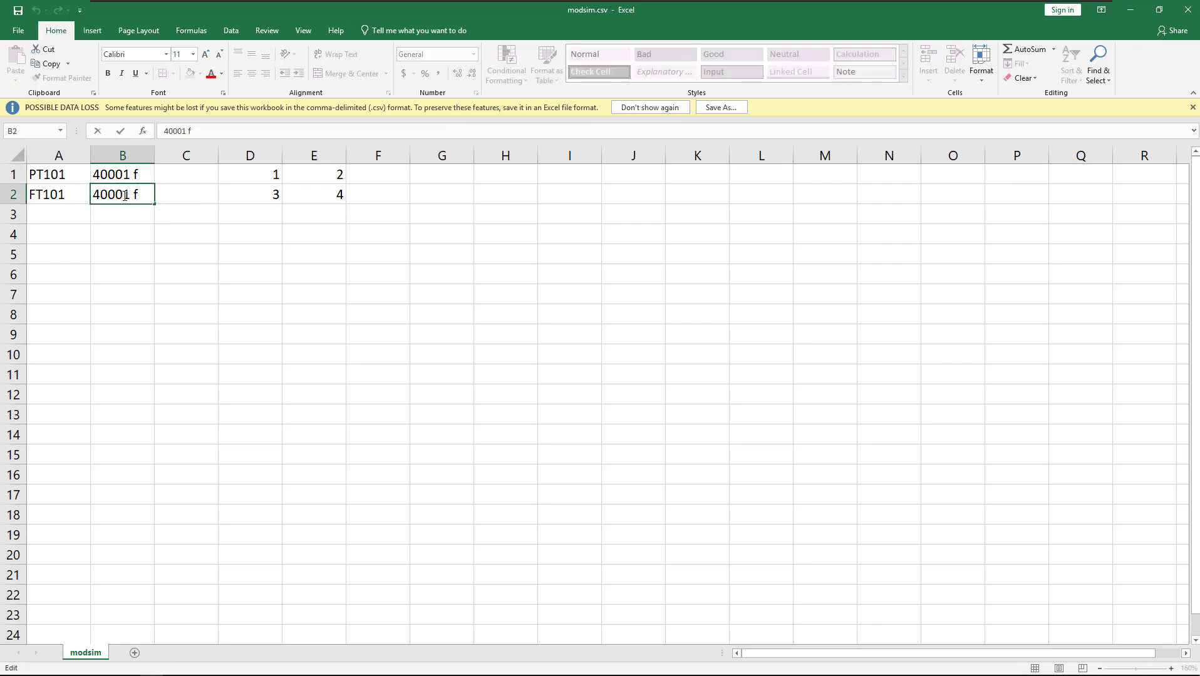
pyautogui.press('Delete')
pyautogui.write('3')
pyautogui.click(107, 229)
# - Enter the tag name TT101 in cell A3, below FT101
pyautogui.moveTo(45, 201); pyautogui.dragTo(99, 223)
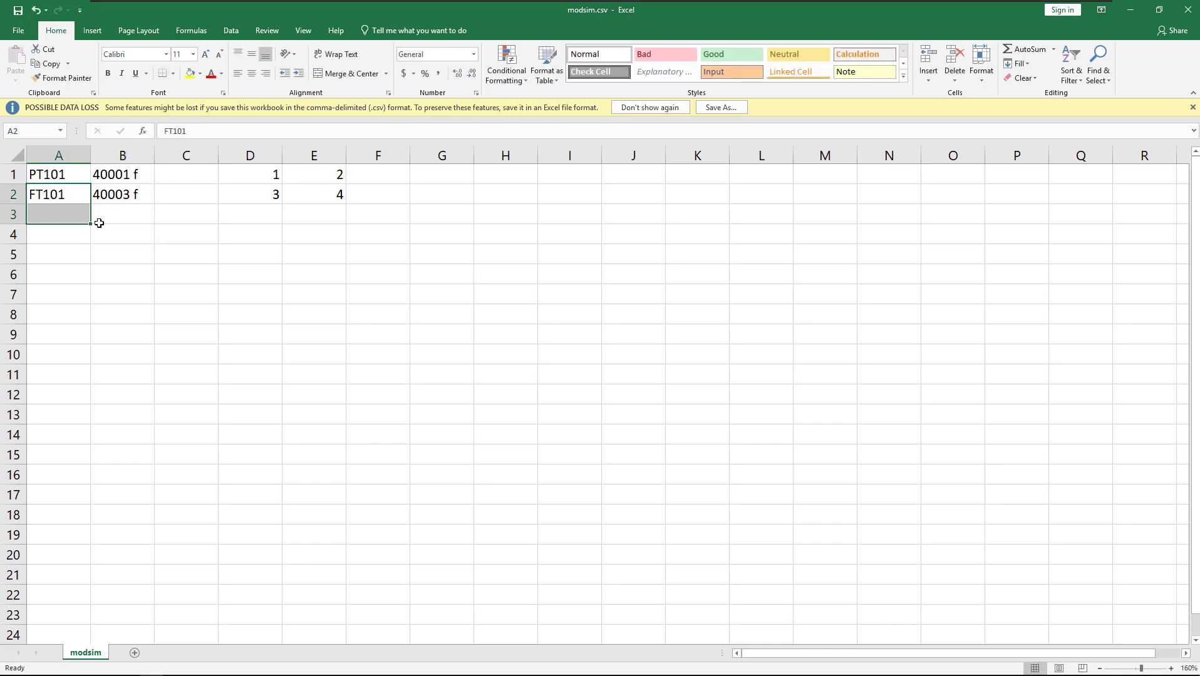
pyautogui.hotkey('shift', 'Up')
pyautogui.press('Down')
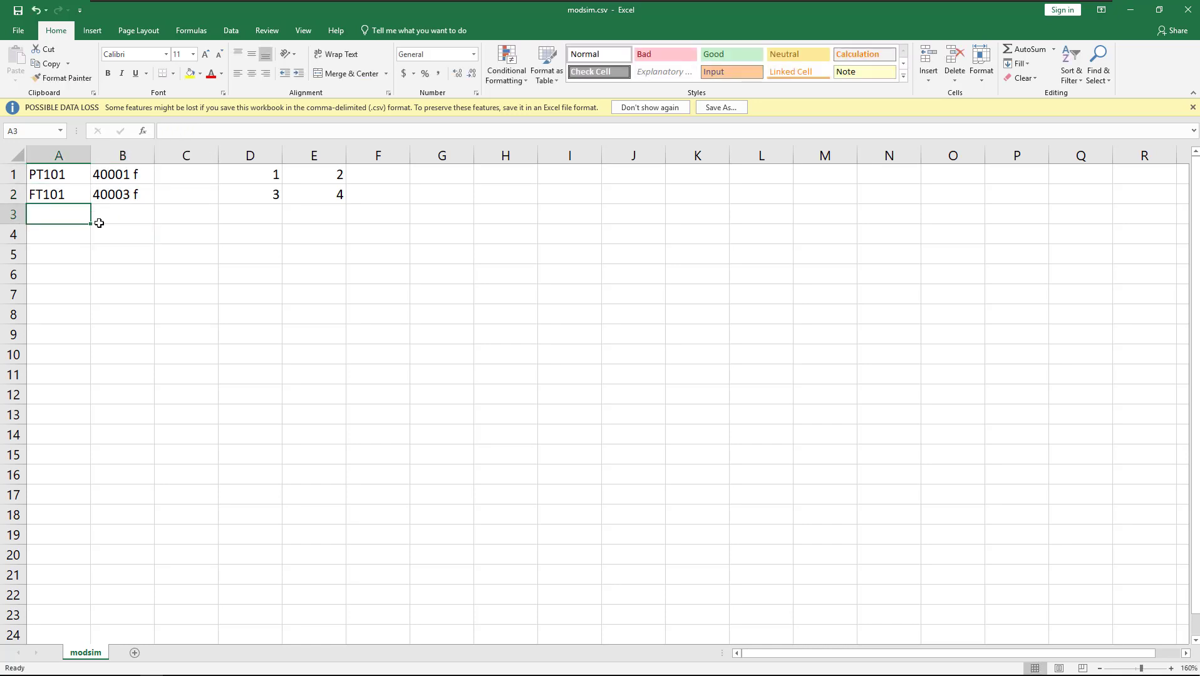
pyautogui.write('TT101')
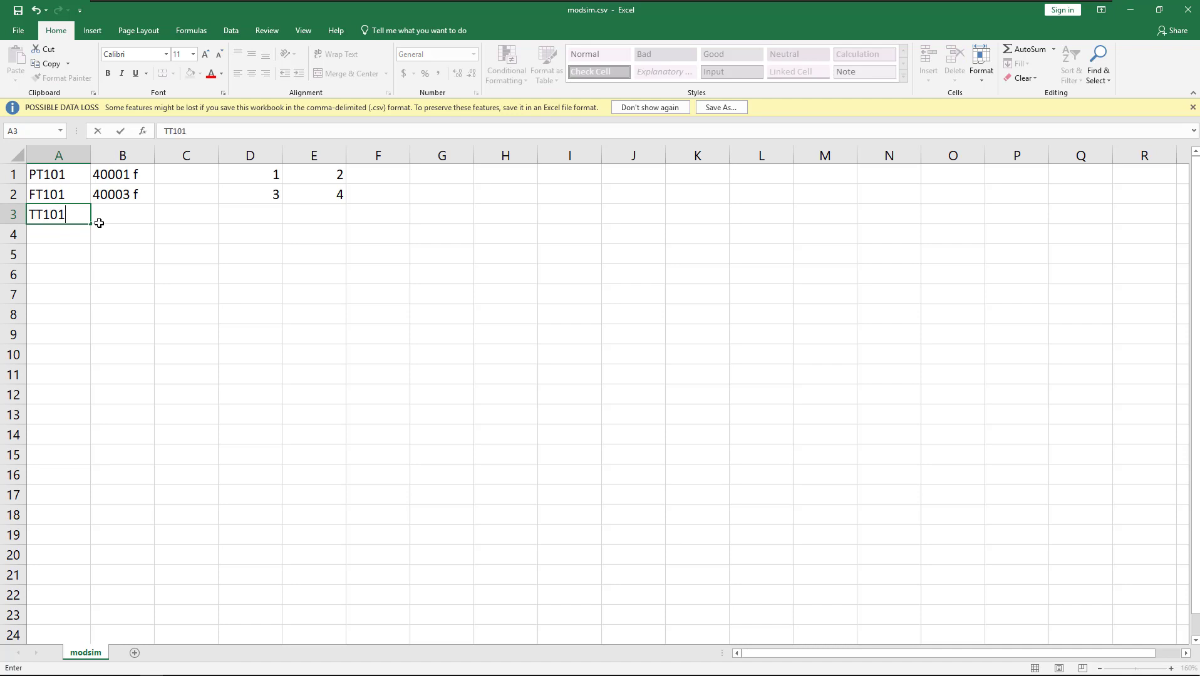
pyautogui.press('Return')
# - Copy the item reference from B2 into B3 and change it to "40005 f" for TT101
pyautogui.click(98, 221)
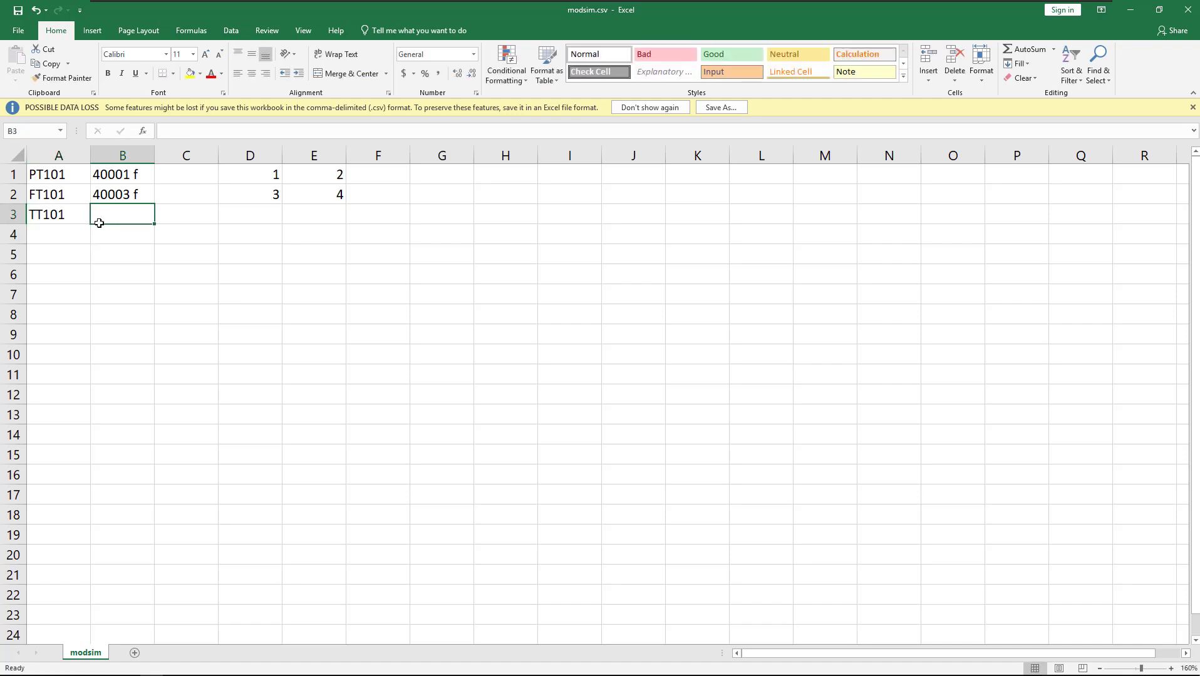
pyautogui.press('Up')
pyautogui.hotkey('ctrl', 'c')
pyautogui.press('Down')
pyautogui.hotkey('ctrl', 'v')
pyautogui.press('F2')
pyautogui.press('Left')
pyautogui.press('Left')
pyautogui.hotkey('shift', 'Left')
pyautogui.write('4')
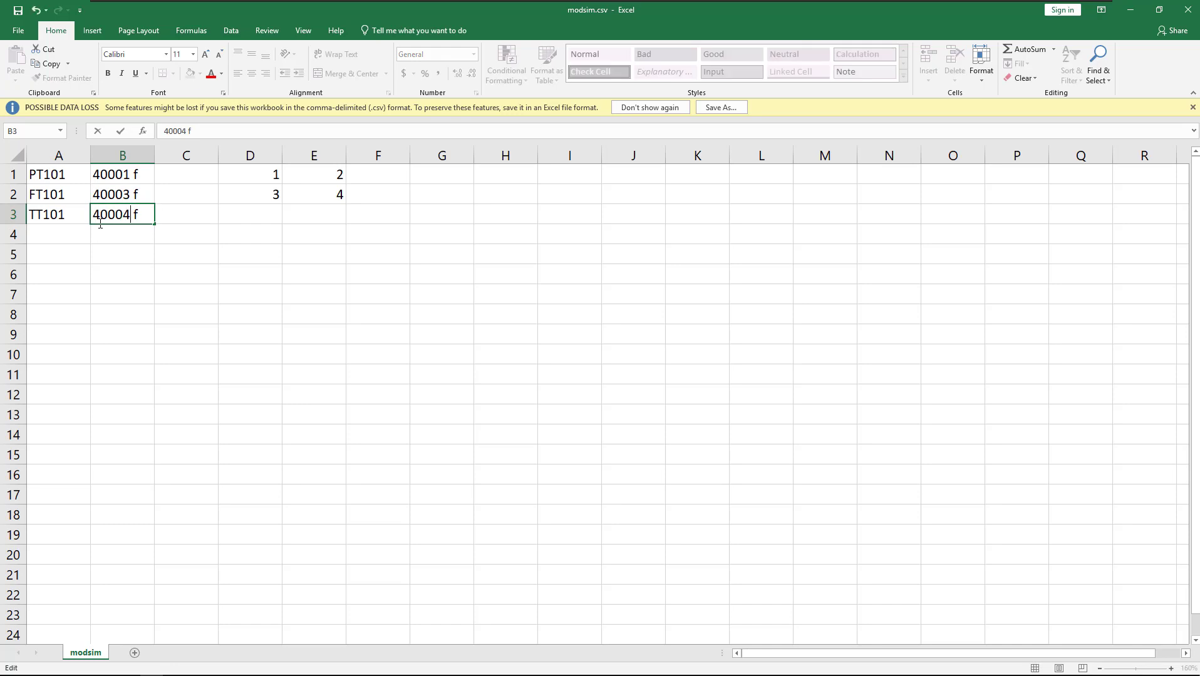
pyautogui.hotkey('shift', 'Left')
pyautogui.write('5')
pyautogui.press('Return')
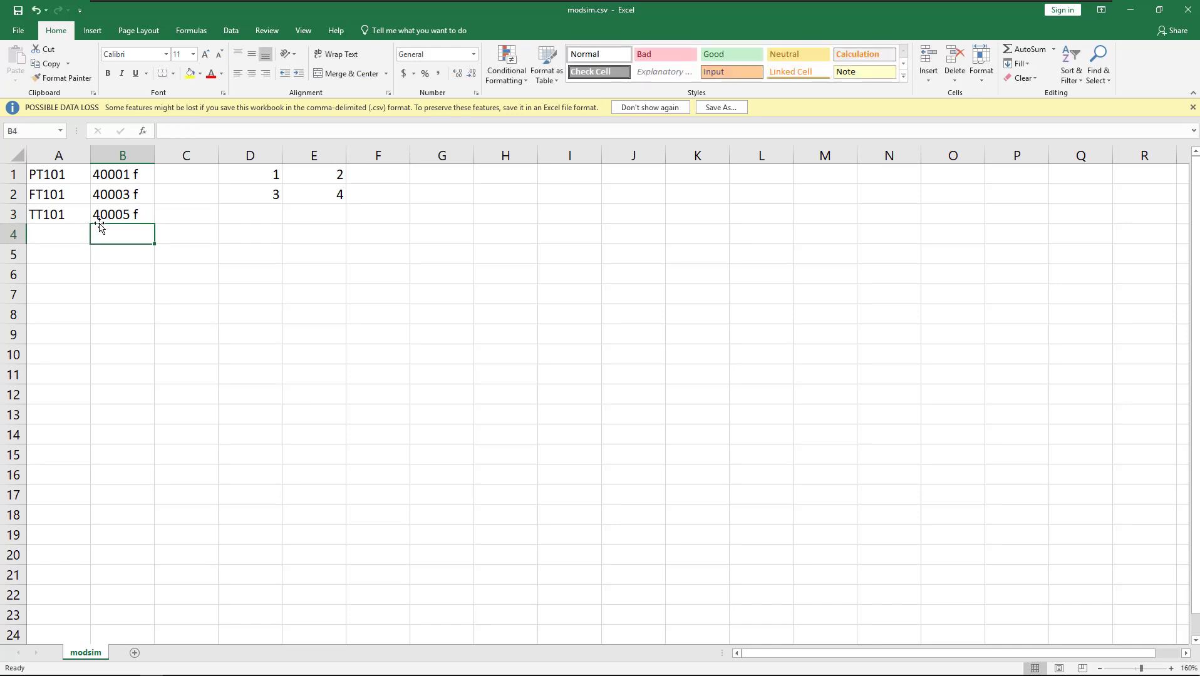
# - Note the register pair 5 and 6 in D3:E3, and clear all the scratch numbers in D1:F5
pyautogui.click(280, 221)
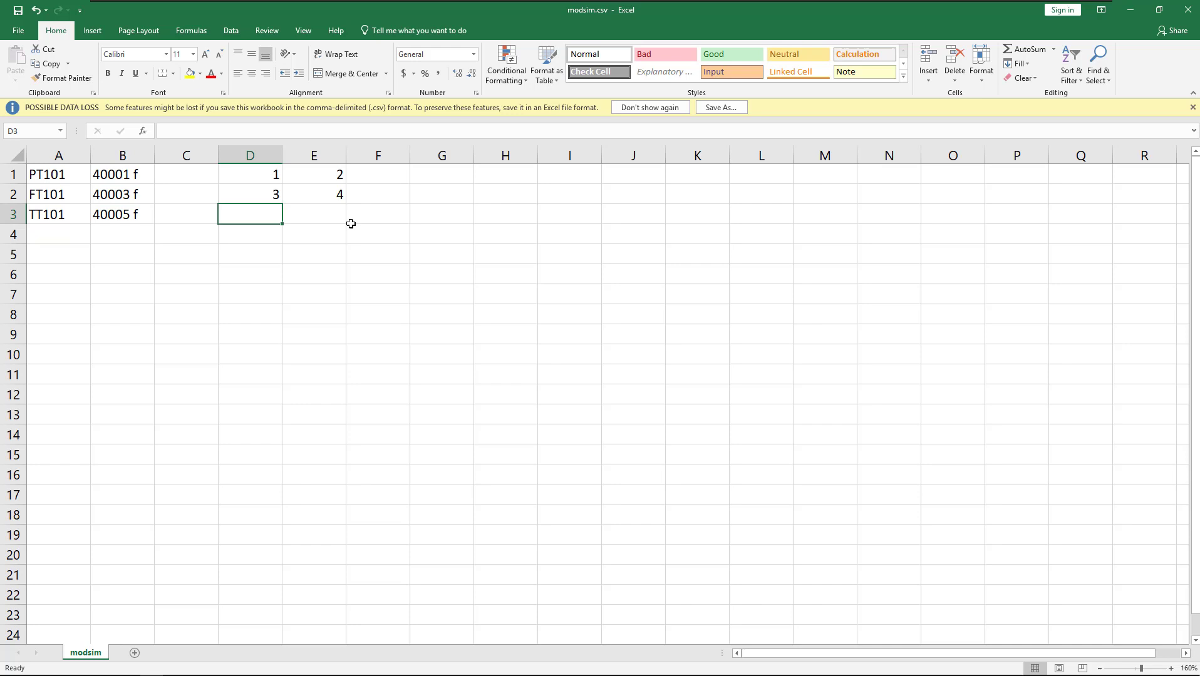
pyautogui.write('5')
pyautogui.click(350, 223)
pyautogui.write('6')
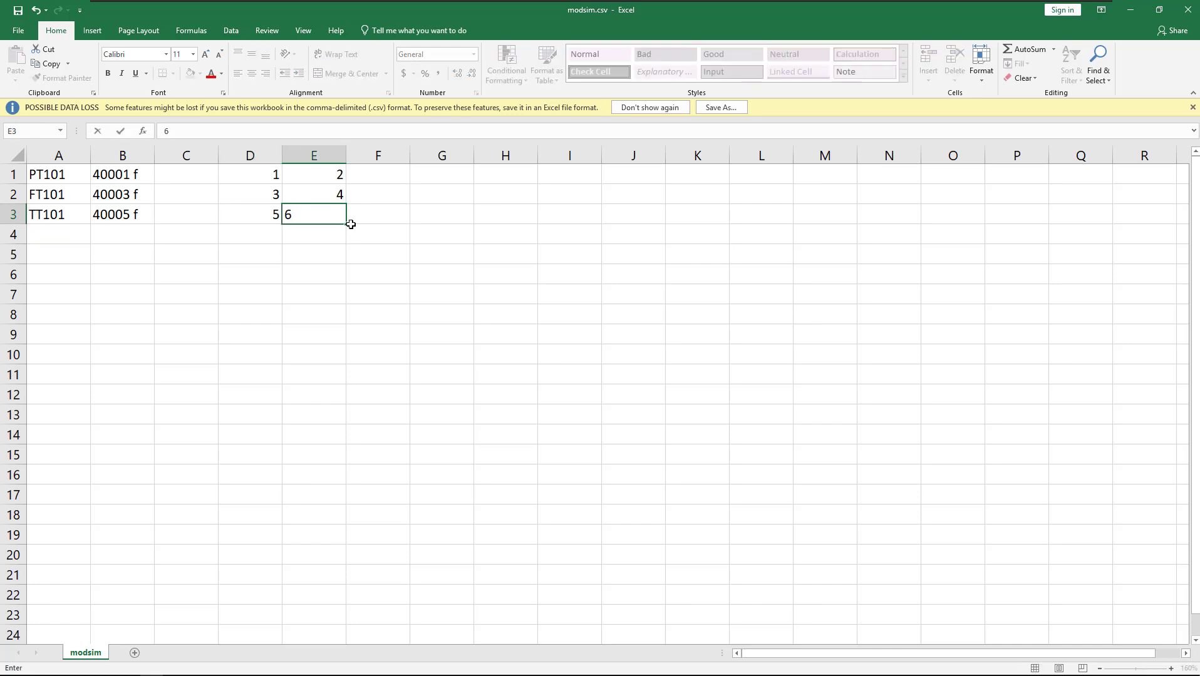
pyautogui.press('Return')
pyautogui.click(393, 250)
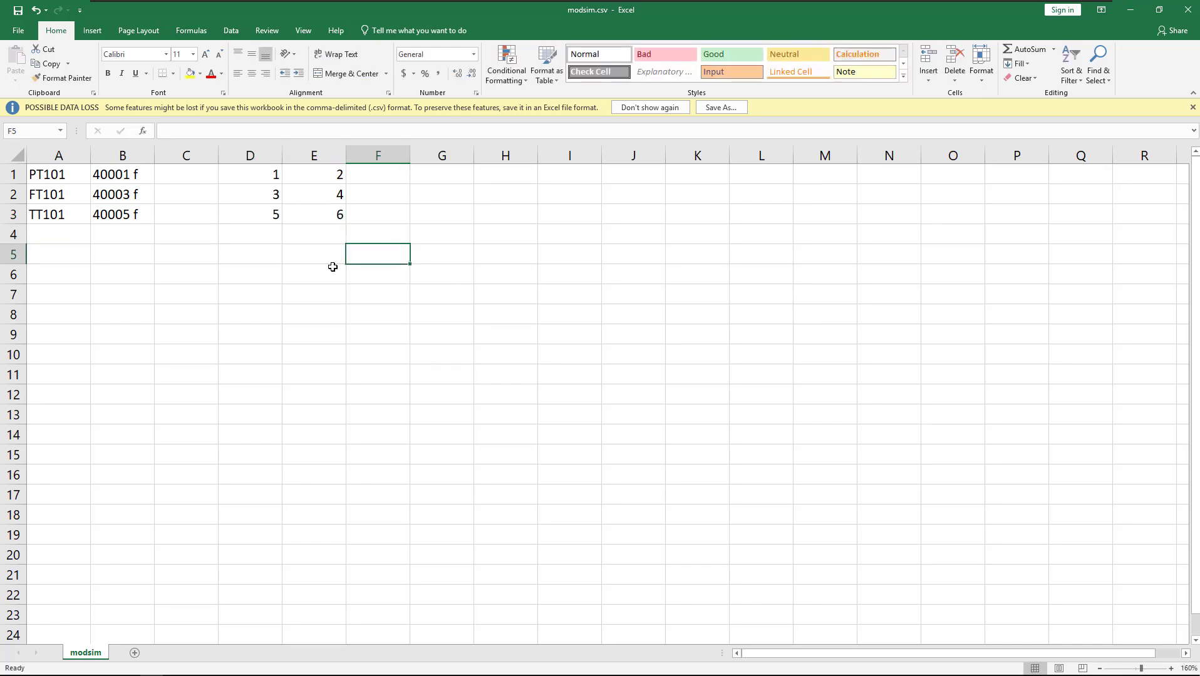
pyautogui.moveTo(254, 176); pyautogui.dragTo(373, 260)
pyautogui.press('Delete')
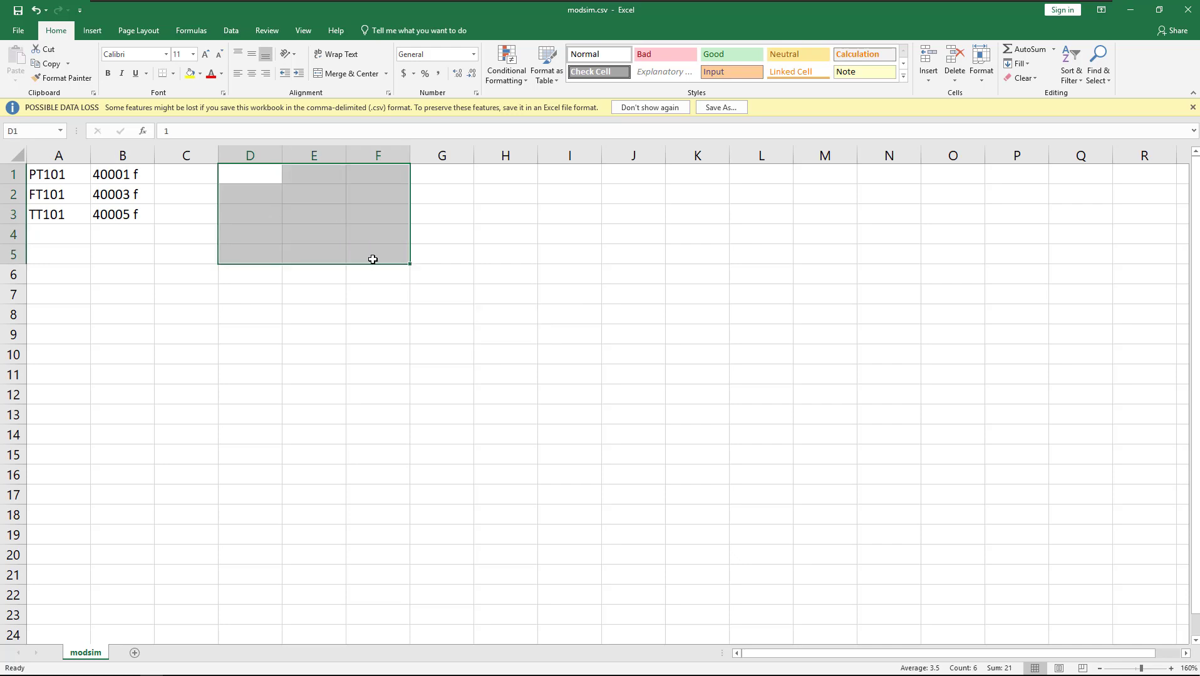
# - Save and close modsim.csv, and minimize the Desktop folder window to return to the System Management Console
pyautogui.click(17, 11)
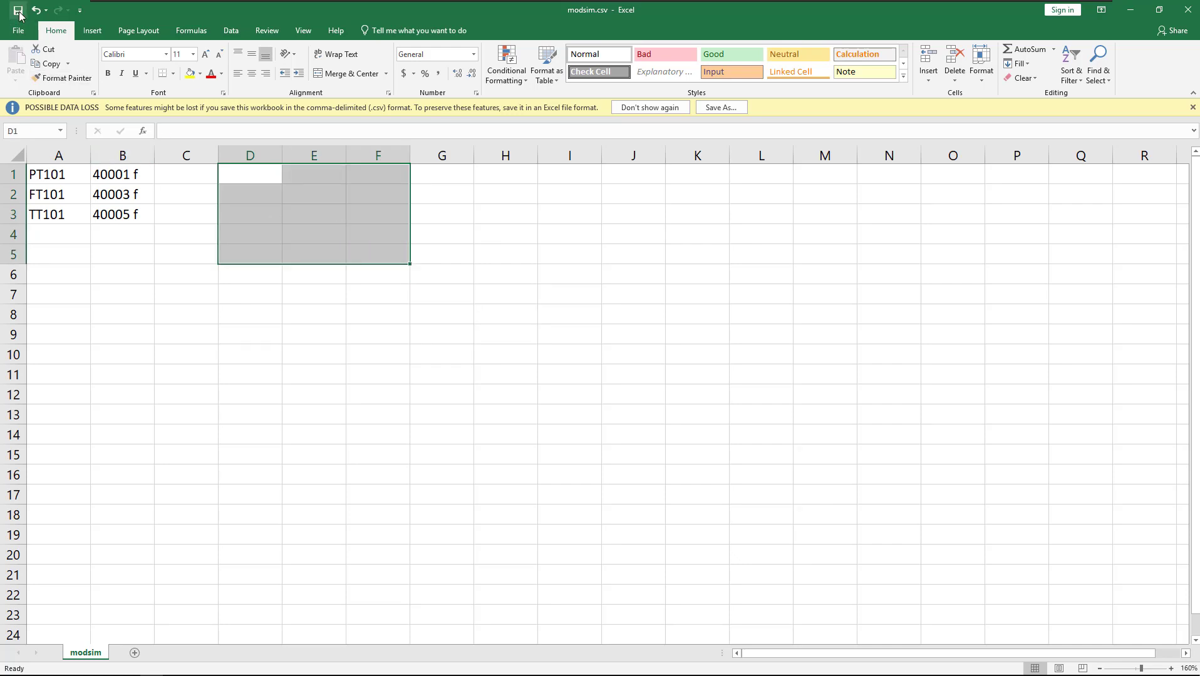
pyautogui.click(1185, 11)
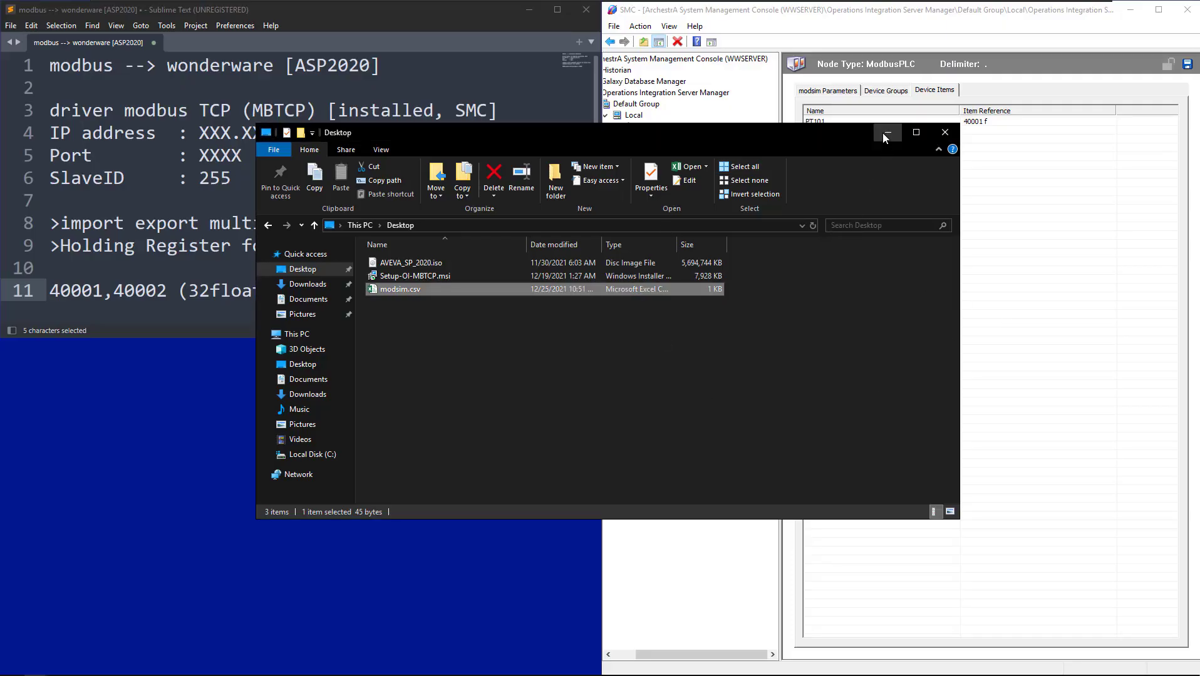
pyautogui.click(886, 134)
# - Import the device items from modsim.csv on the Desktop and save the modsim node configuration
pyautogui.rightClick(909, 253)
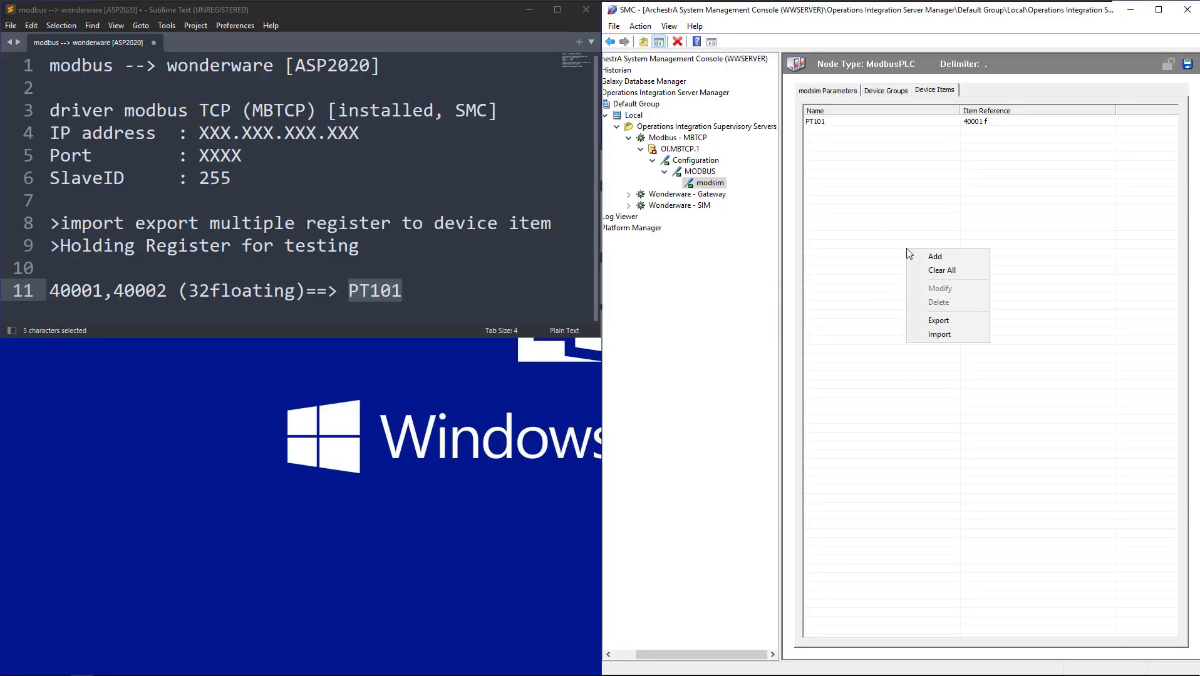
pyautogui.click(938, 335)
pyautogui.click(741, 270)
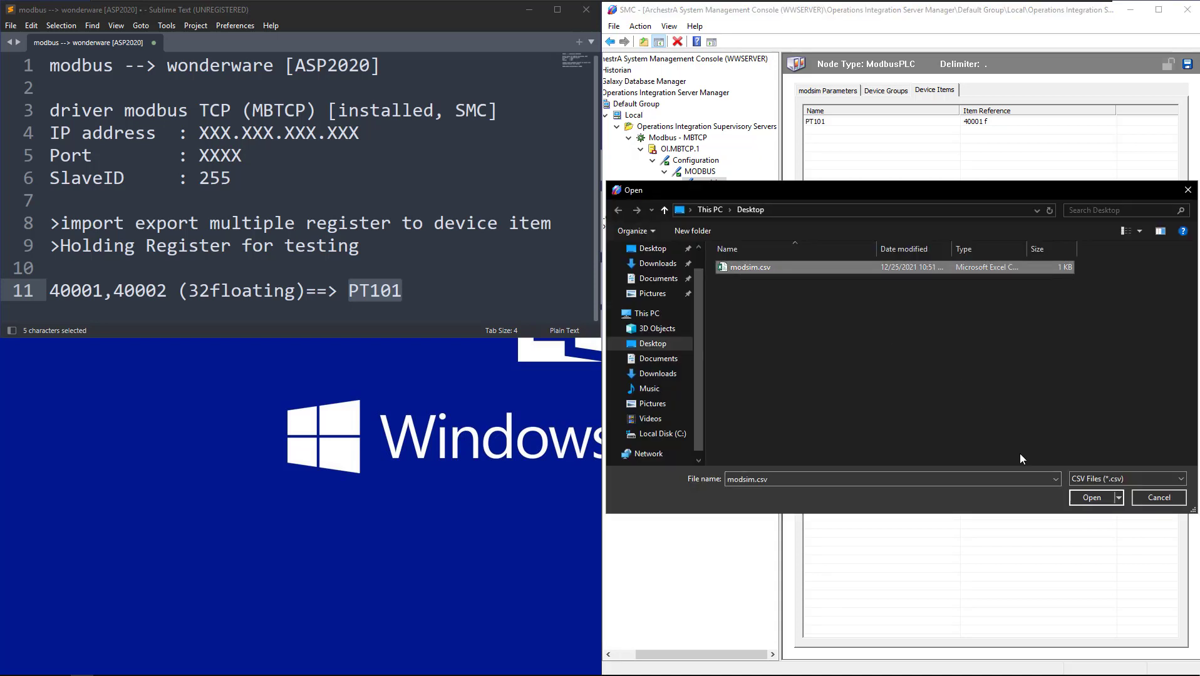
pyautogui.click(1092, 497)
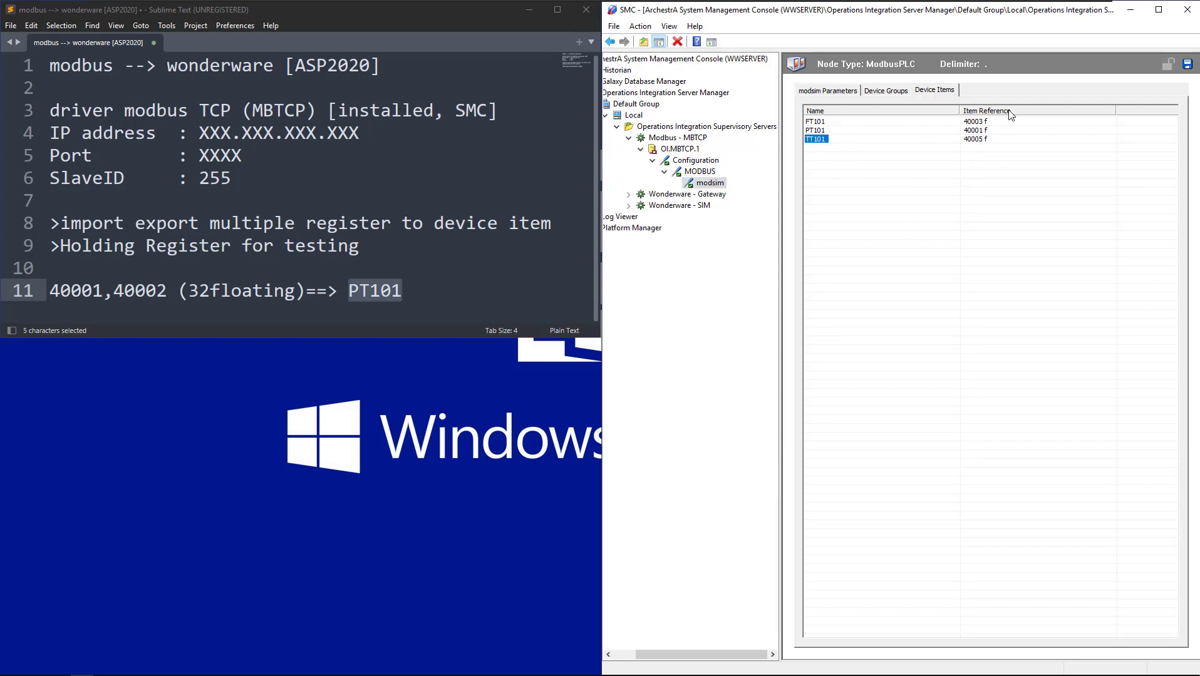
pyautogui.click(1187, 65)
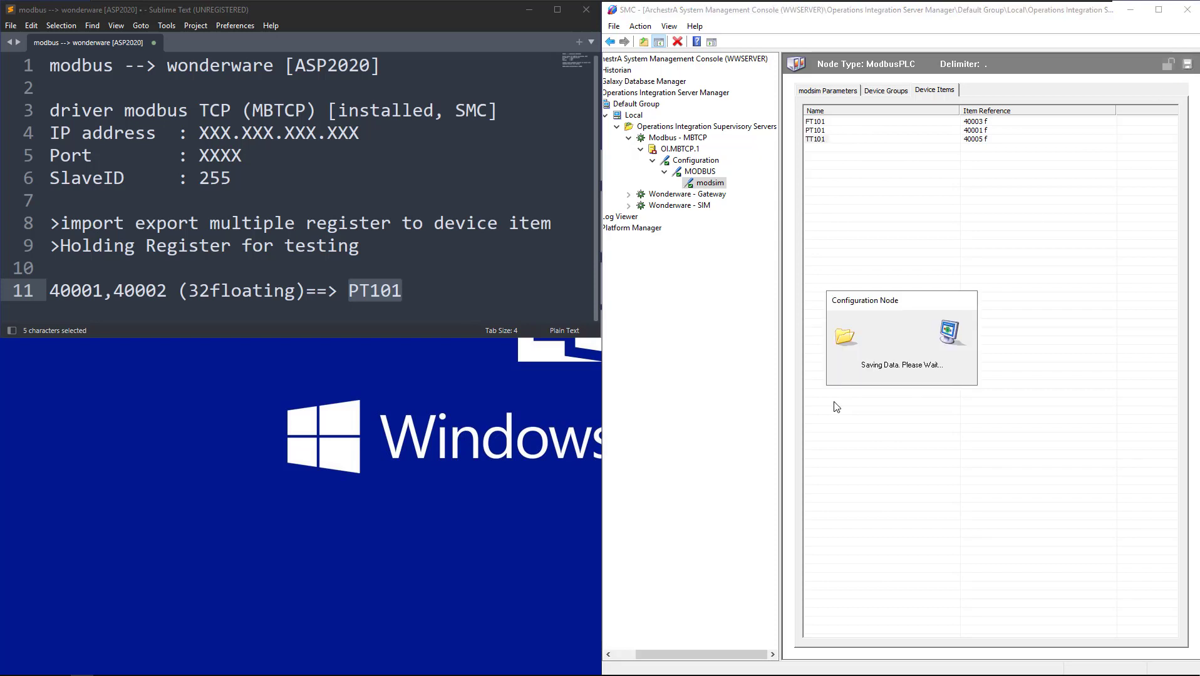
# - Review the device groups and the connection parameters of the modsim node
pyautogui.click(897, 93)
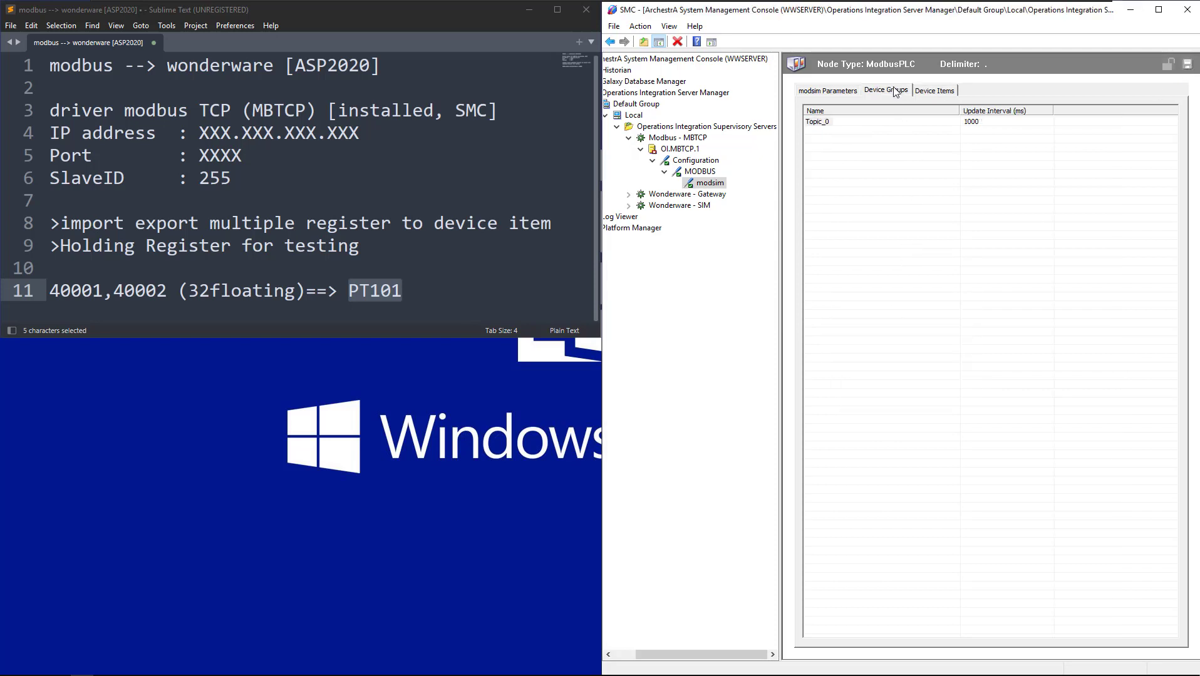
pyautogui.click(824, 92)
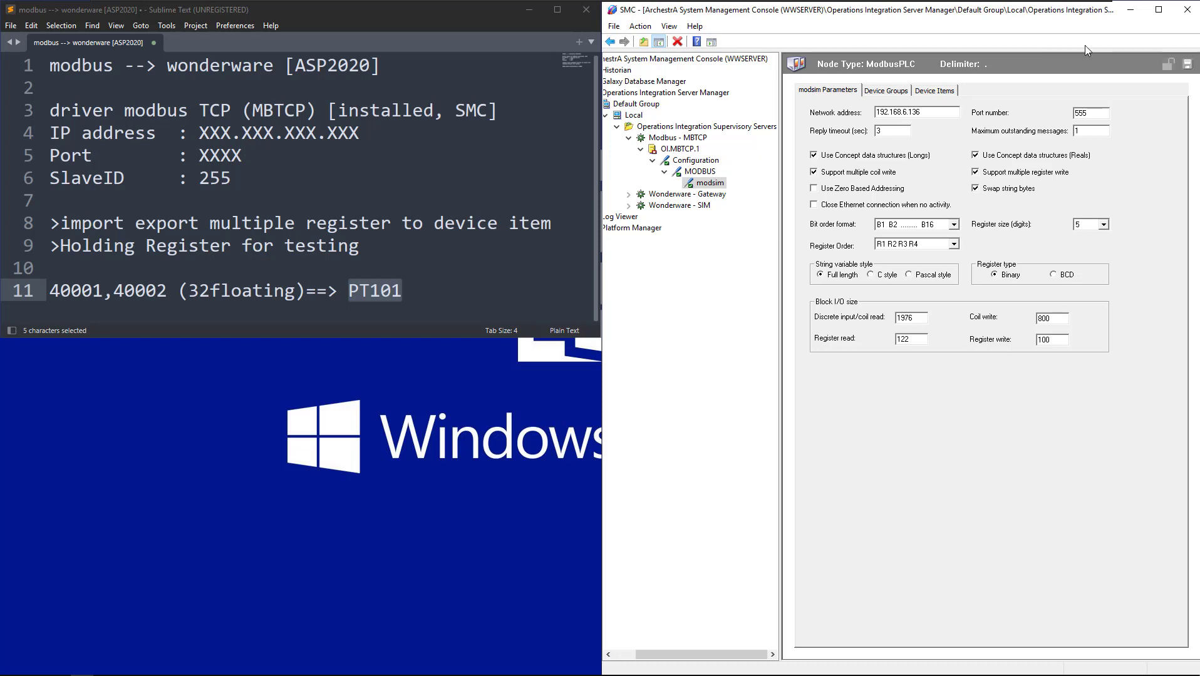
# - Activate the OI.MBTCP.1 driver instance with auto start after reboot, and close the System Management Console
pyautogui.click(672, 150)
pyautogui.rightClick(671, 150)
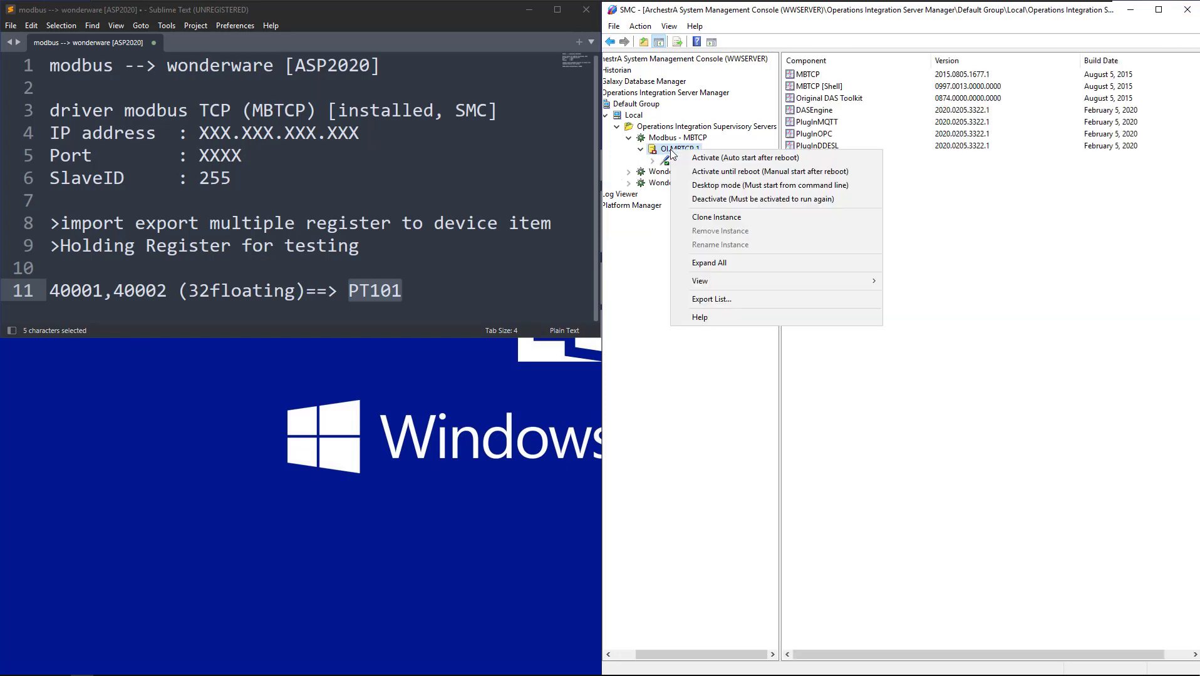
pyautogui.click(726, 158)
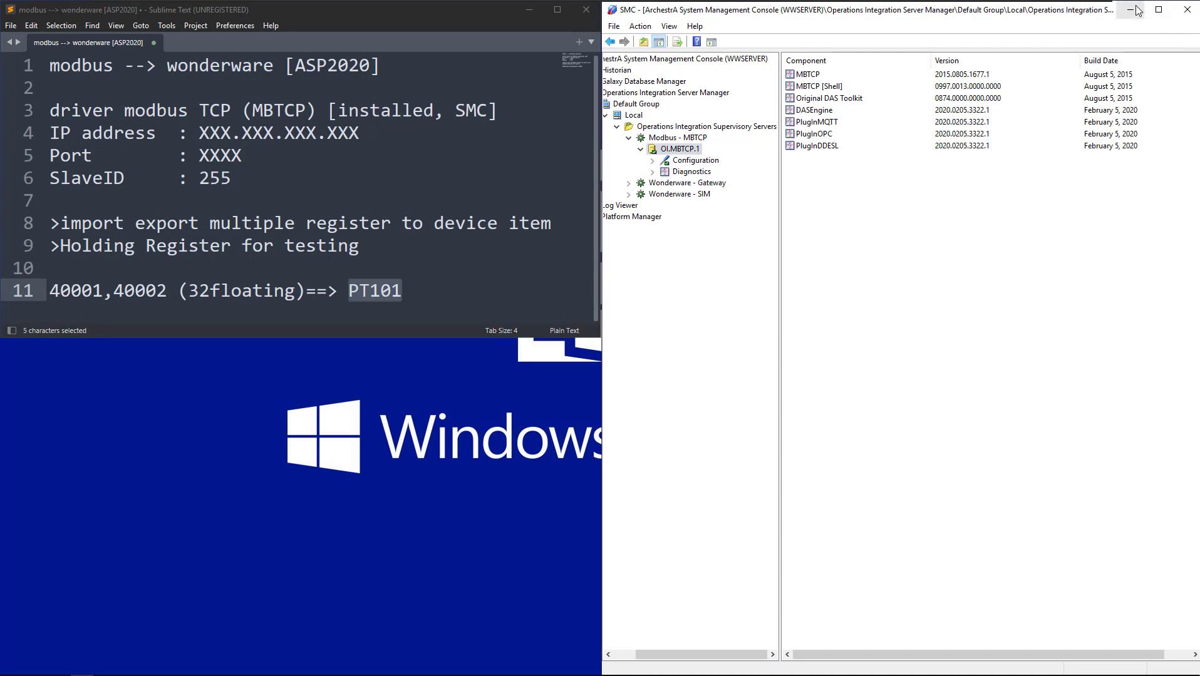
pyautogui.click(1188, 10)
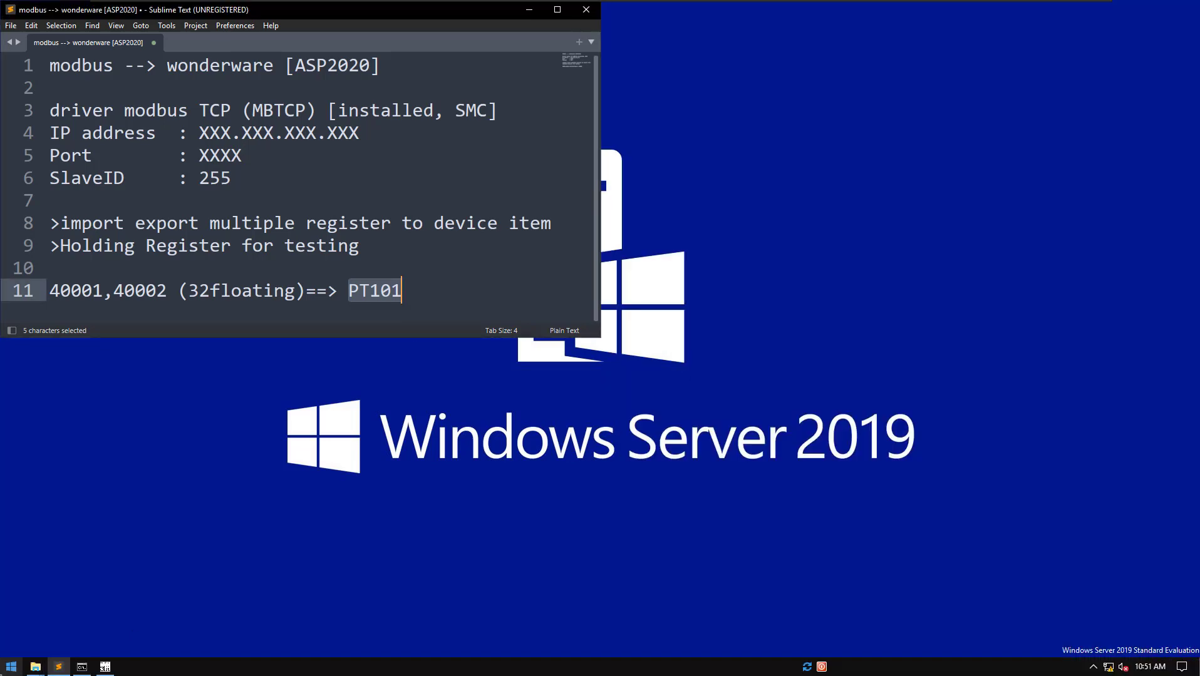
# - Launch the InTouch HMI Application Manager from the AVEVA InTouch HMI program group
pyautogui.click(12, 667)
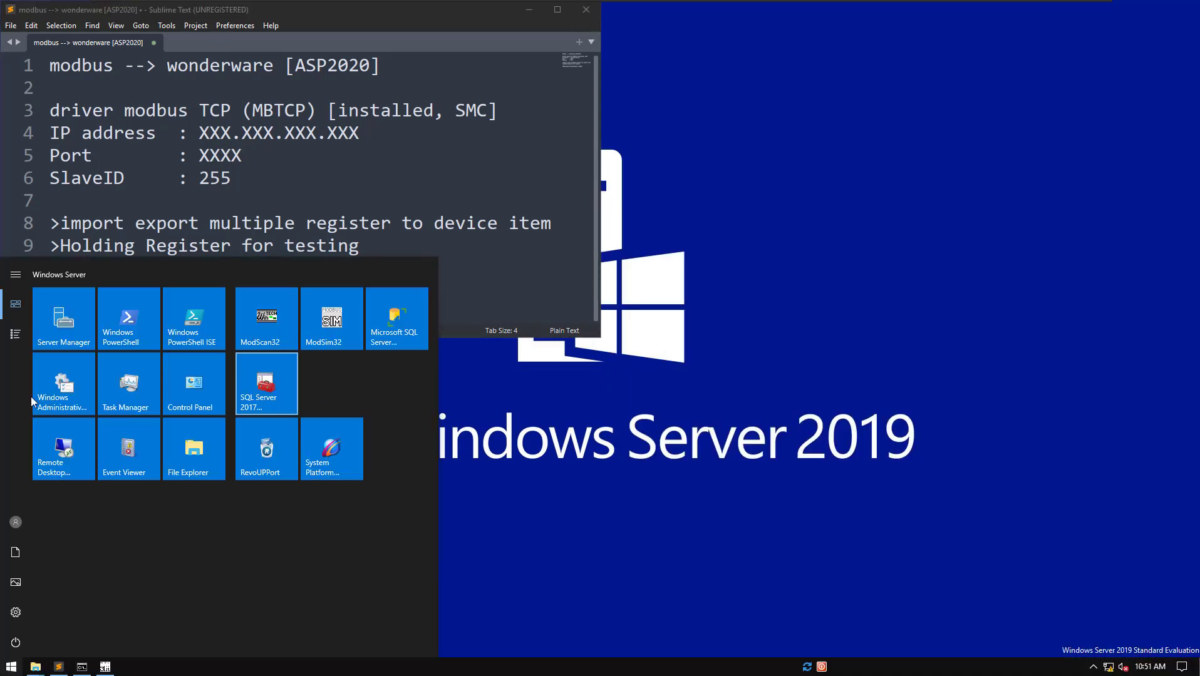
pyautogui.click(15, 333)
pyautogui.scroll(-8, 115, 539)
pyautogui.scroll(7, 110, 354)
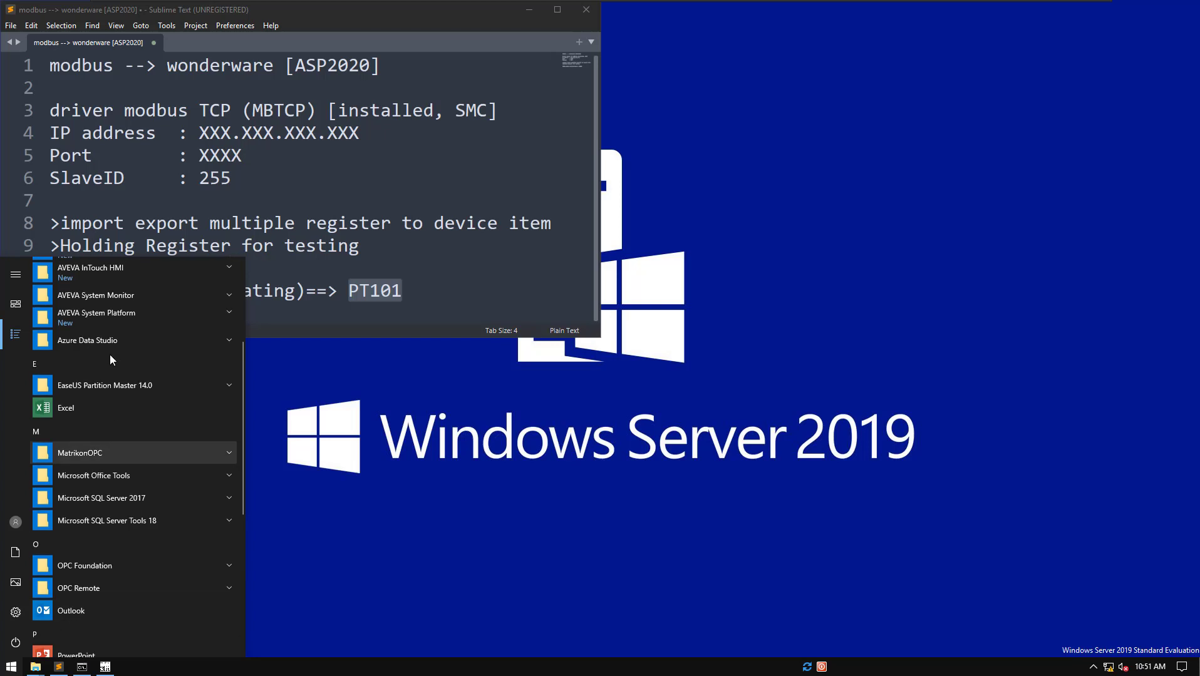
pyautogui.click(137, 396)
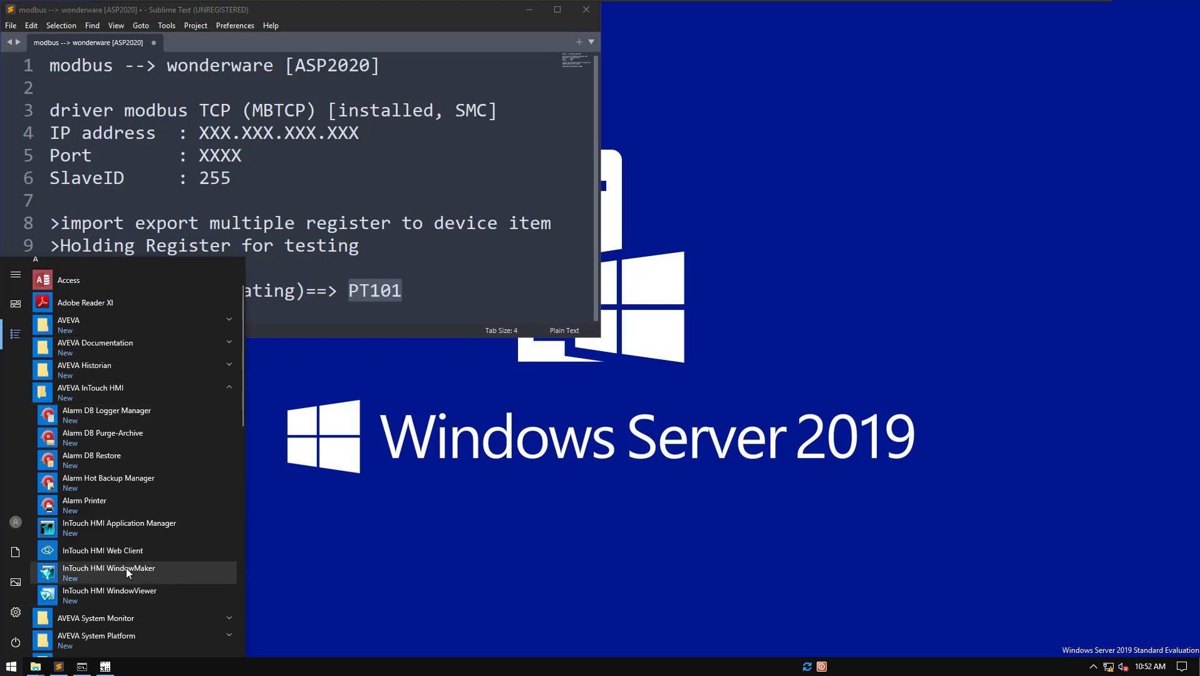
pyautogui.rightClick(126, 529)
pyautogui.click(143, 530)
pyautogui.click(161, 528)
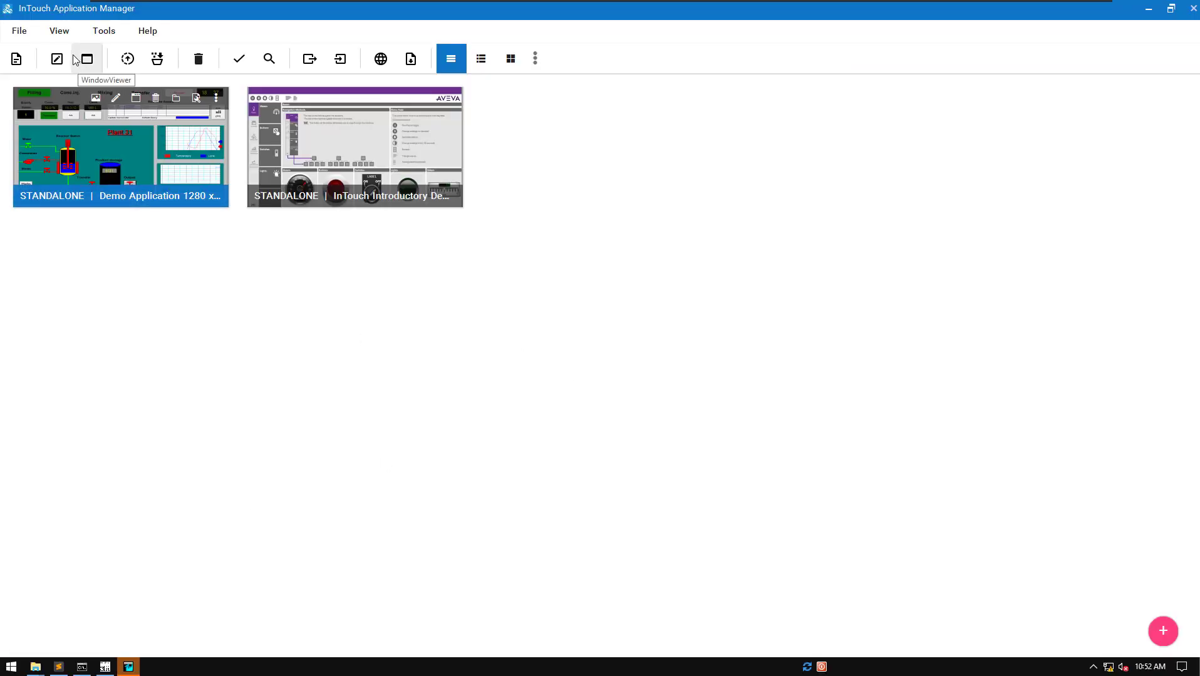
# - Create a standalone application from the Empty Native Application template without the symbol library, using TEST_HMI as application and directory name
pyautogui.click(14, 60)
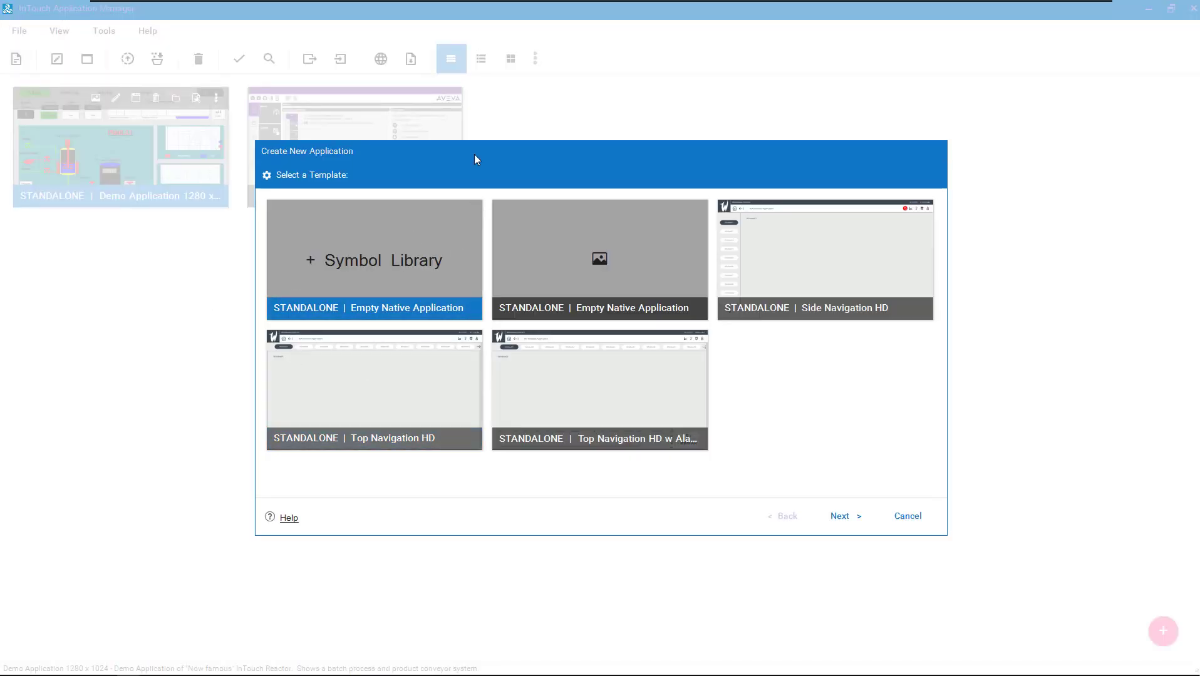
pyautogui.click(594, 261)
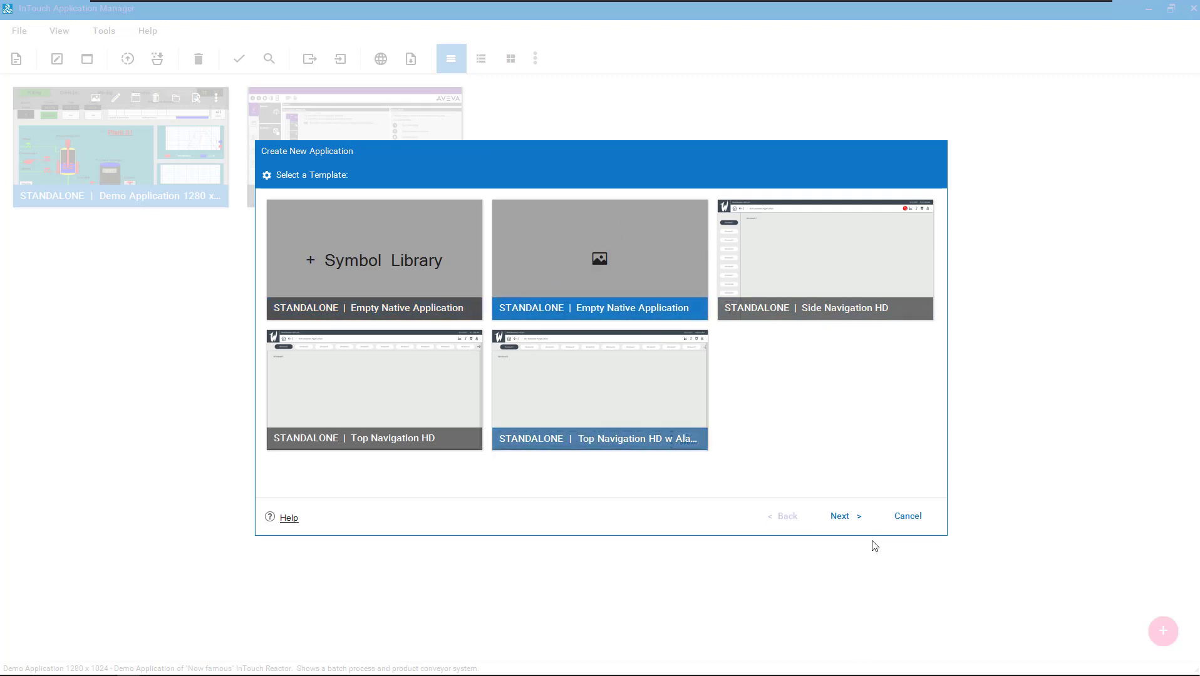
pyautogui.click(844, 517)
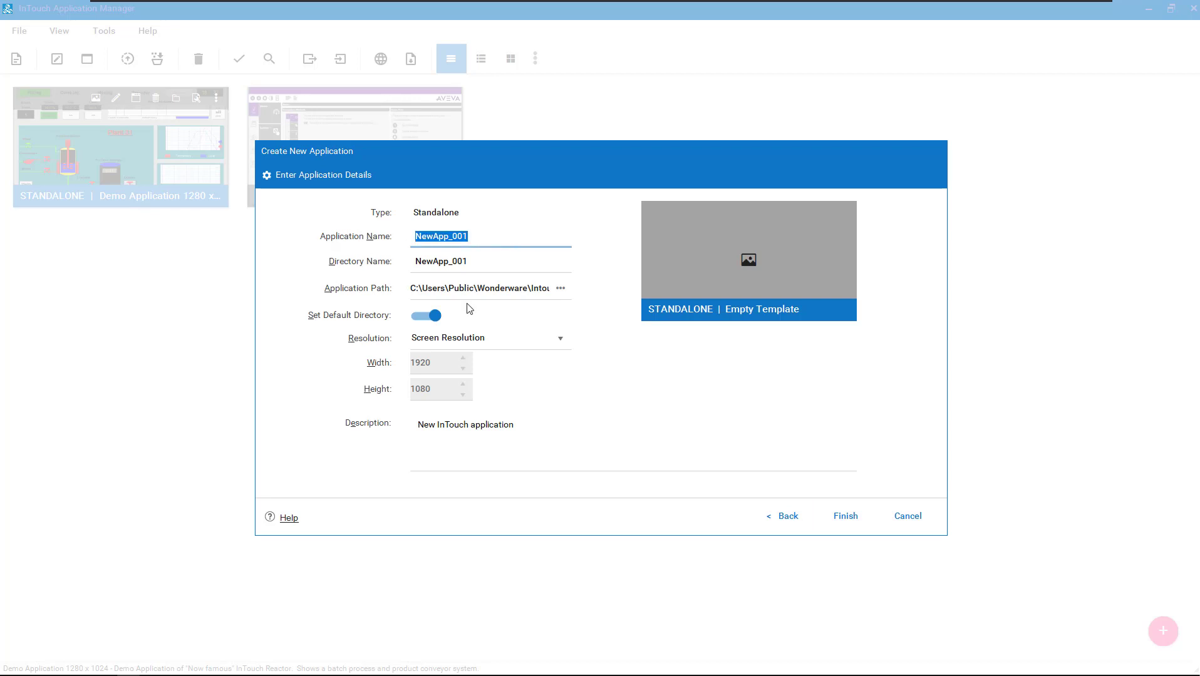
pyautogui.write('TEST_HMI')
pyautogui.doubleClick(462, 236)
pyautogui.hotkey('ctrl', 'c')
pyautogui.doubleClick(492, 265)
pyautogui.hotkey('ctrl', 'v')
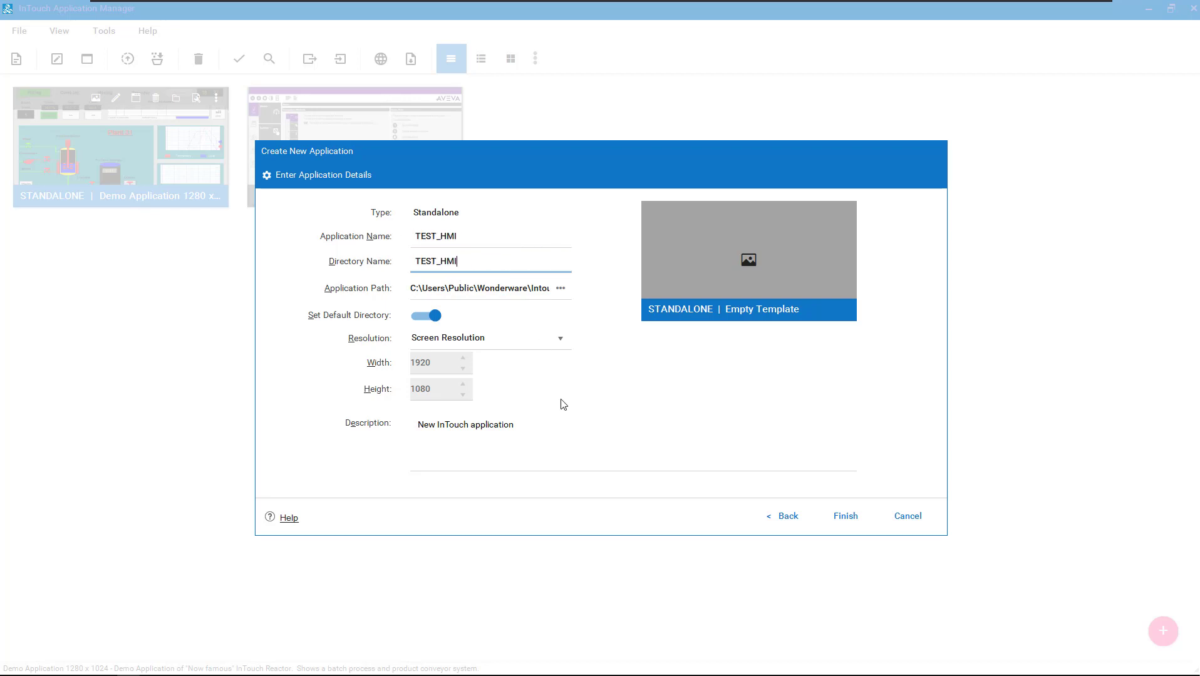
pyautogui.click(844, 517)
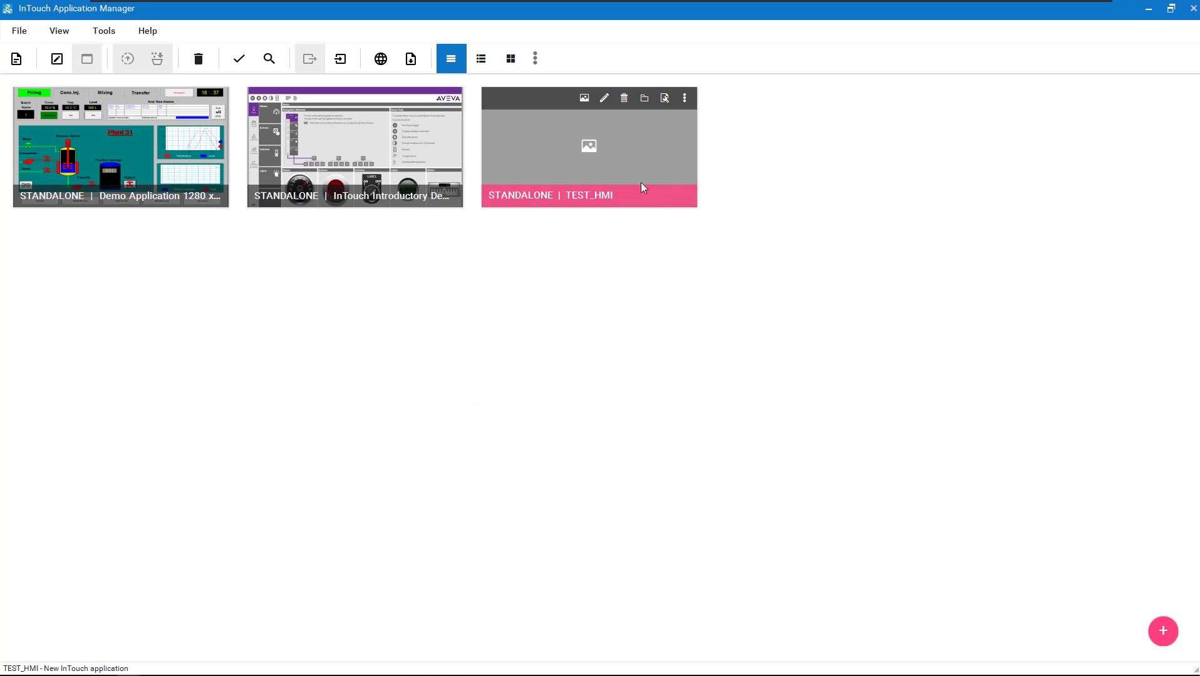
# - Open the TEST_HMI application in WindowMaker in Demo Mode and expand the Unassigned folder to reach its Windows group
pyautogui.click(608, 154)
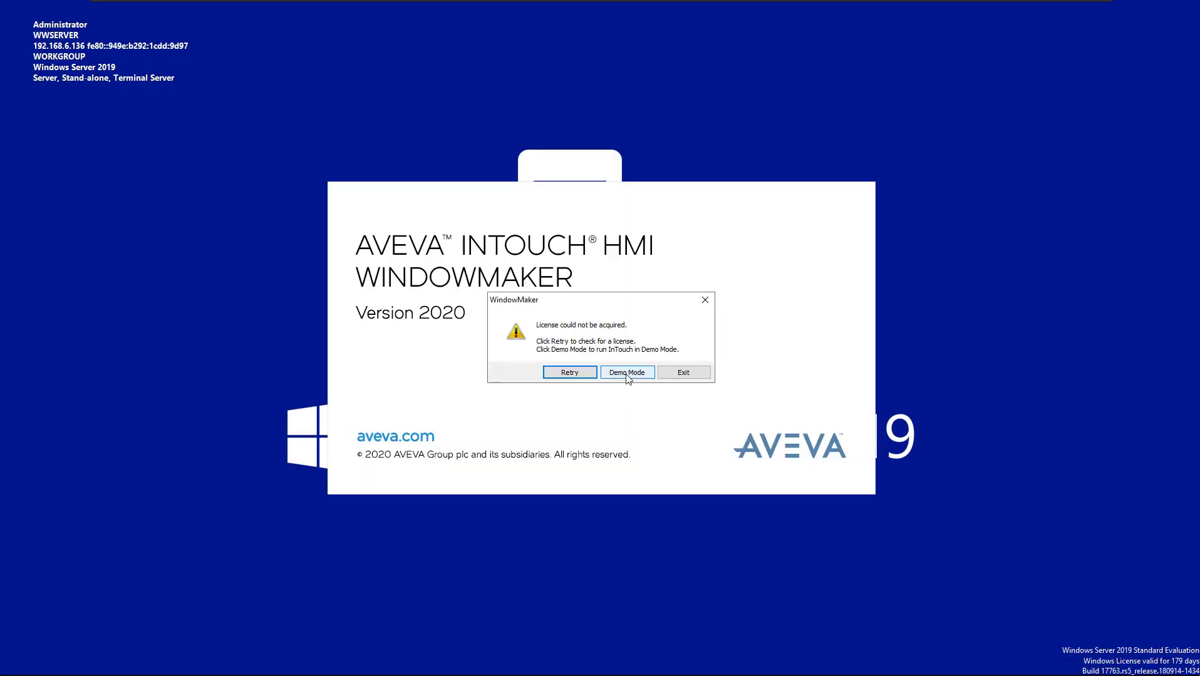
pyautogui.click(627, 373)
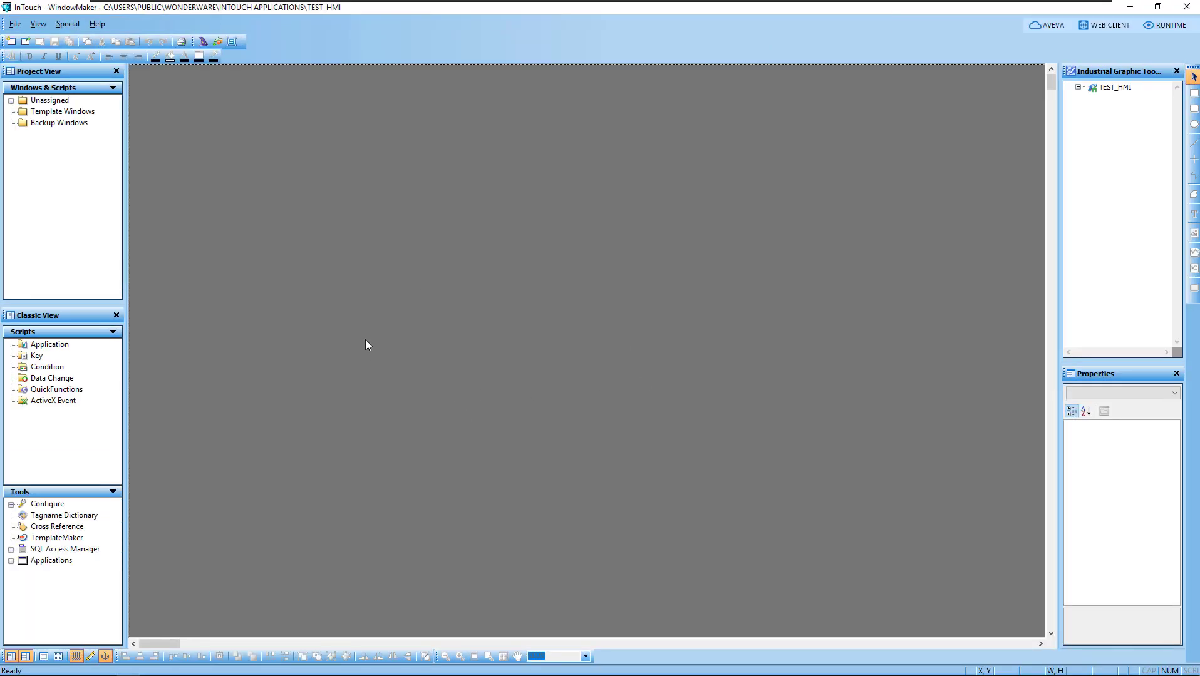
pyautogui.click(11, 101)
pyautogui.click(45, 111)
pyautogui.rightClick(56, 115)
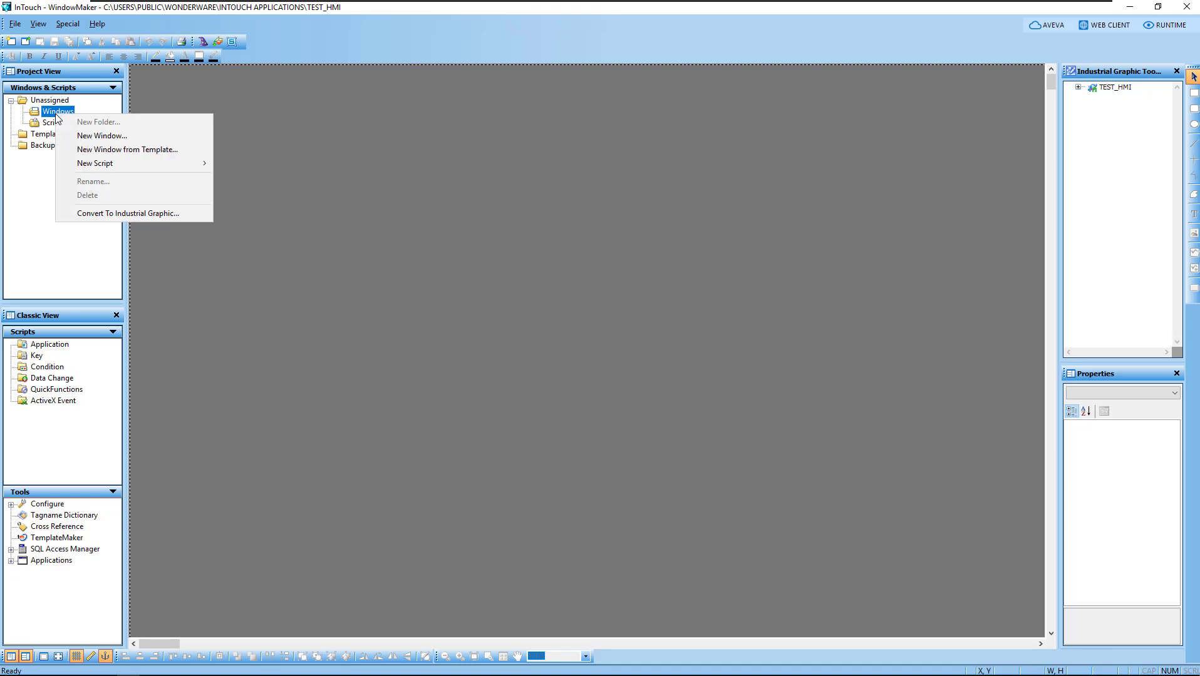
pyautogui.click(139, 143)
pyautogui.moveTo(611, 253); pyautogui.dragTo(401, 202)
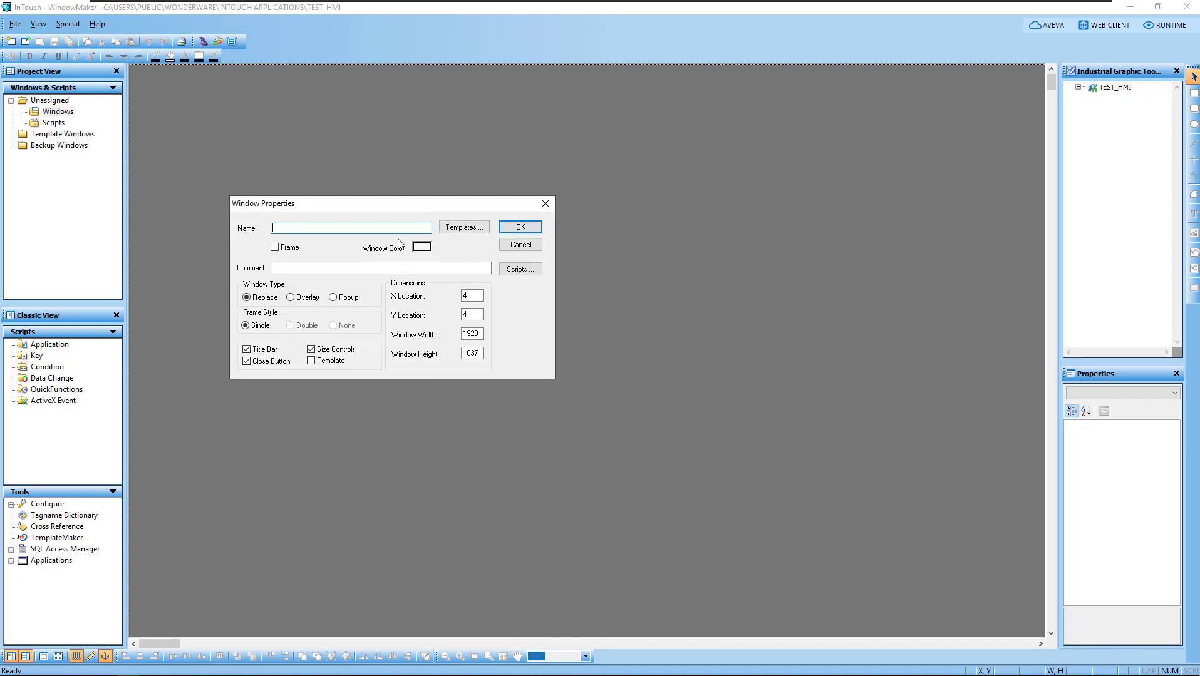
pyautogui.click(546, 203)
# - Create a new window named main_page under Windows, keeping the Replace type and default dimensions
pyautogui.rightClick(65, 115)
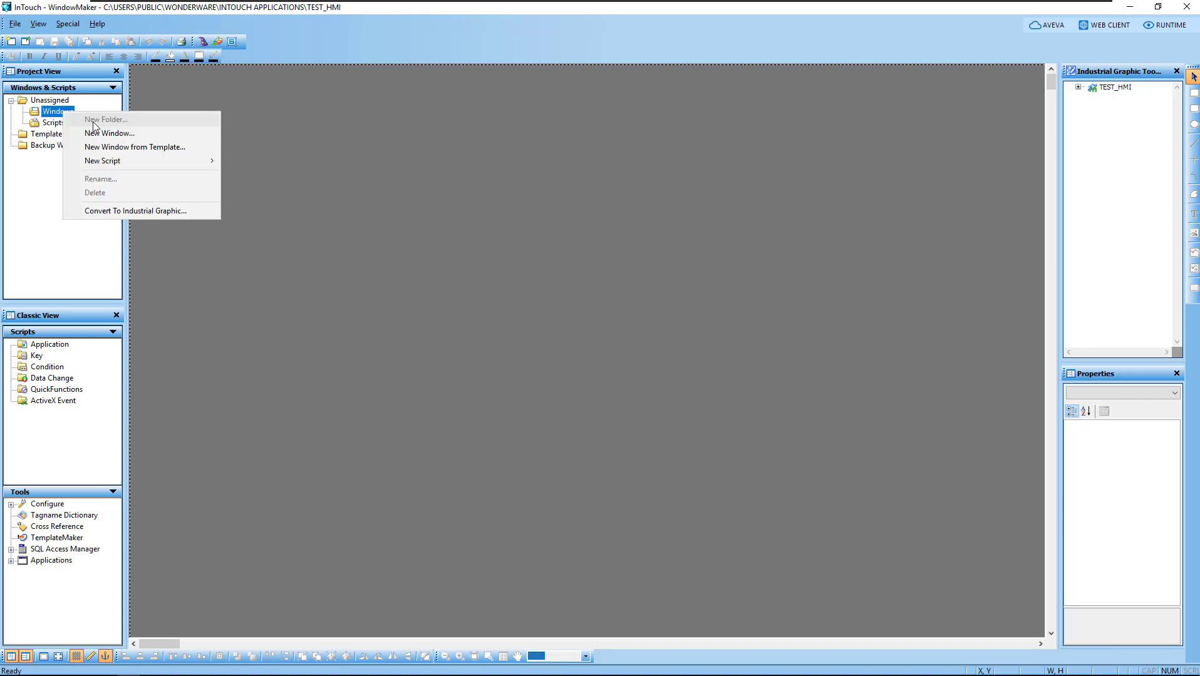
pyautogui.click(102, 134)
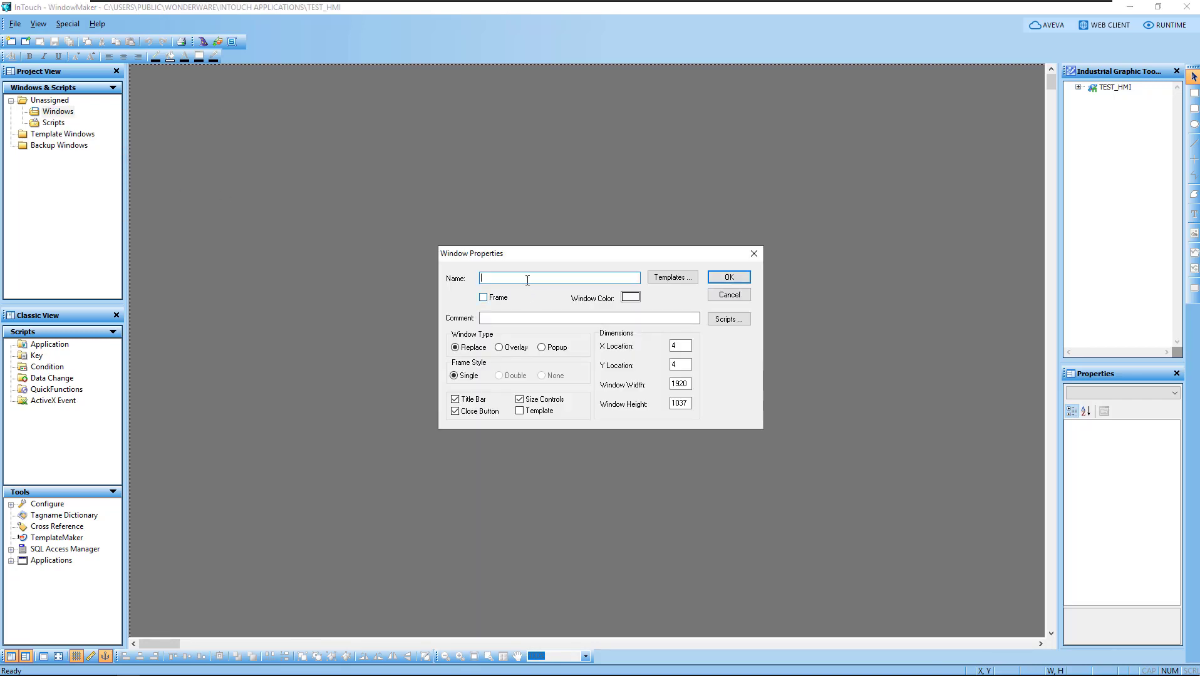
pyautogui.write('main_page')
pyautogui.doubleClick(688, 403)
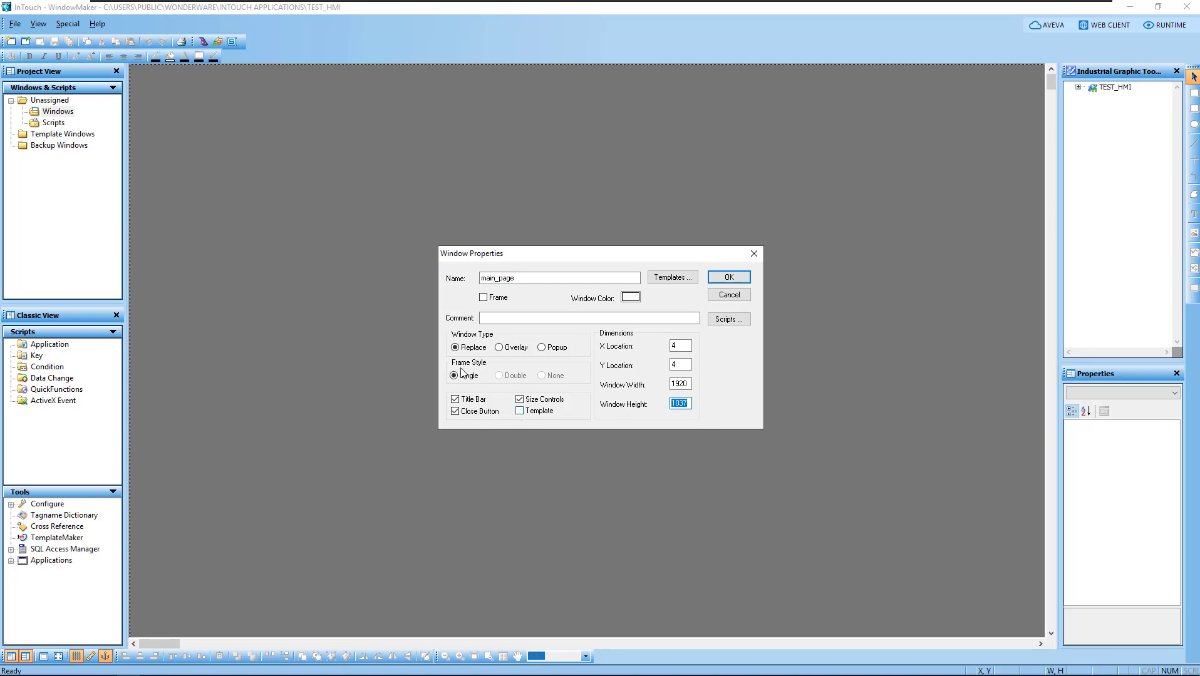
pyautogui.click(729, 277)
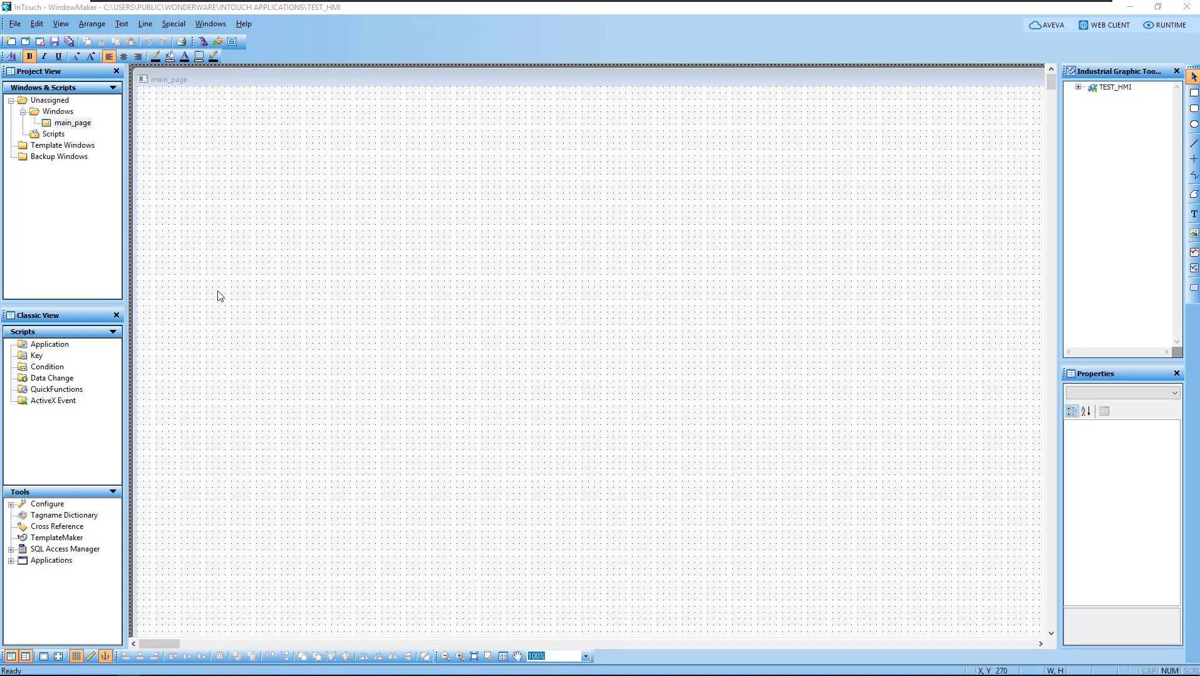
# - Place a # text object on main_page at about X 150, Y 102, and leave it selected
pyautogui.click(1194, 214)
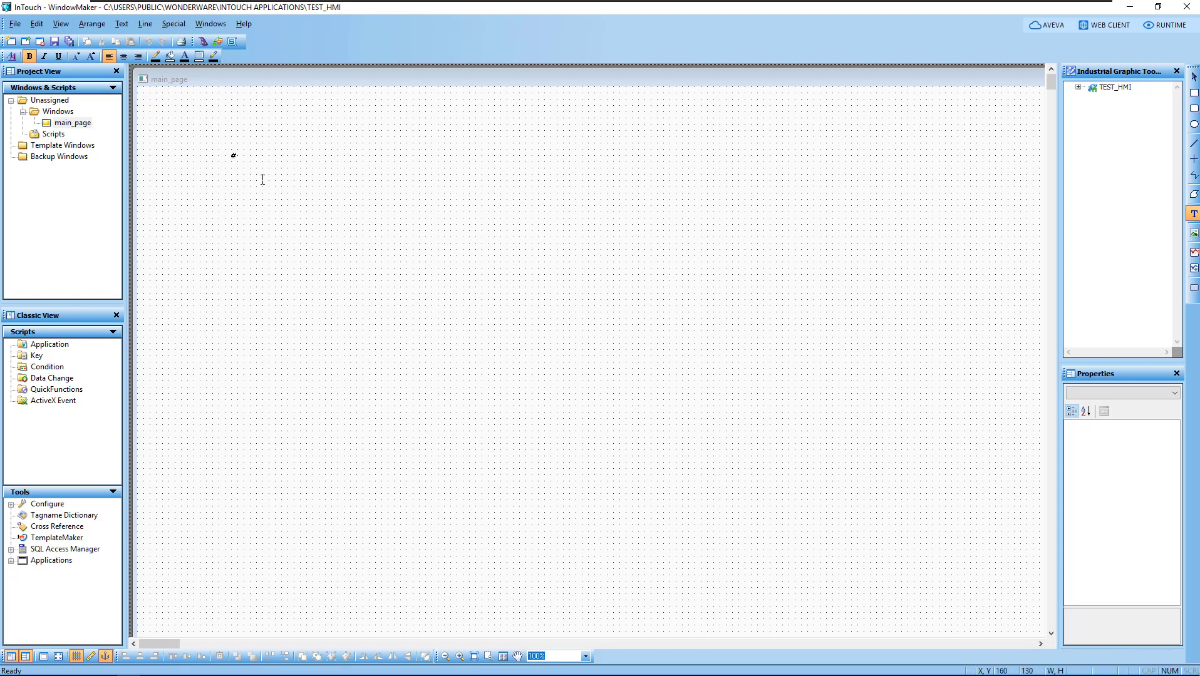
pyautogui.press('Escape')
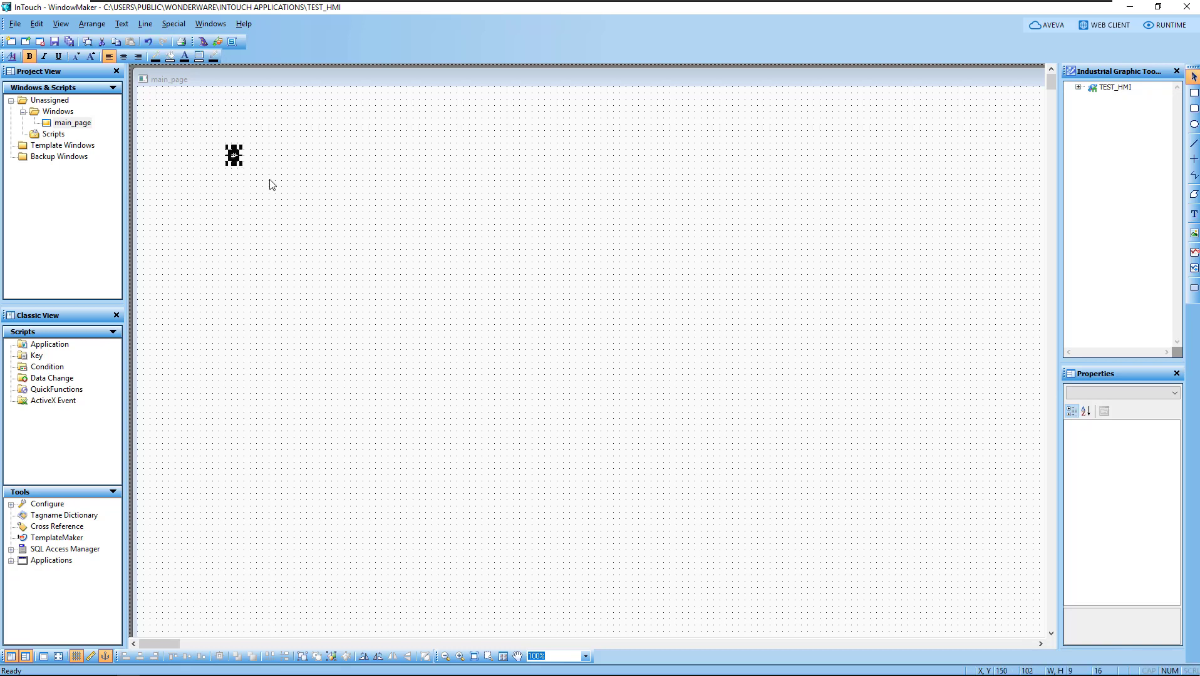
pyautogui.rightClick(234, 158)
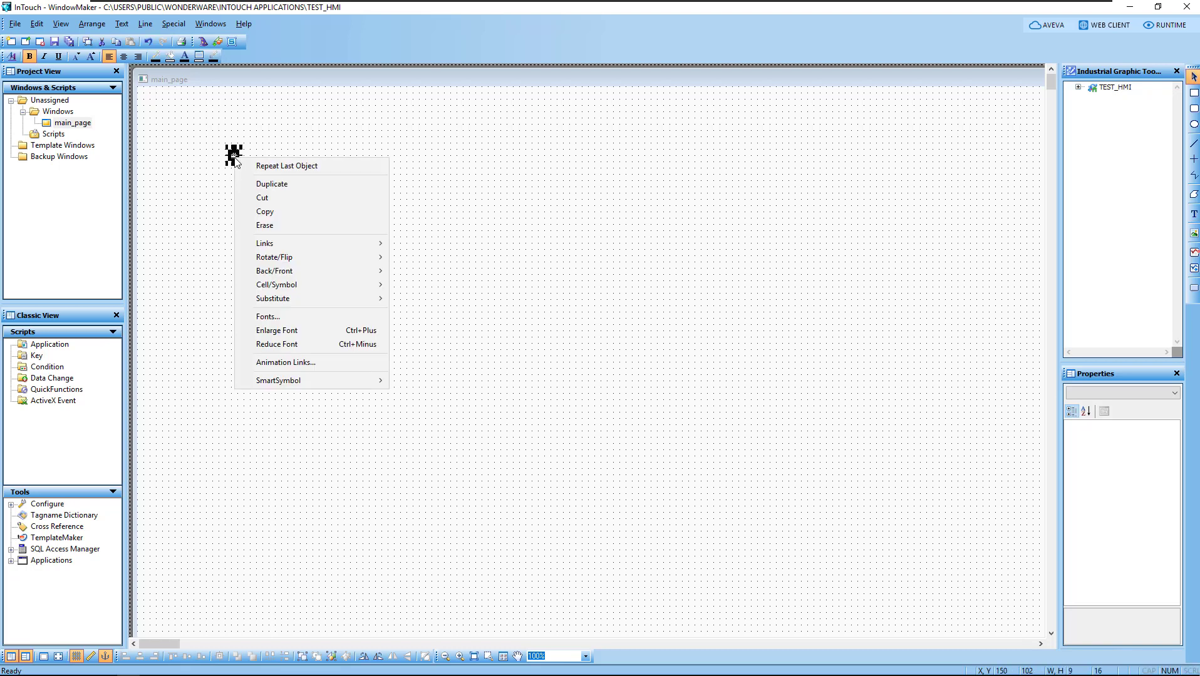
pyautogui.click(208, 377)
pyautogui.moveTo(199, 124); pyautogui.dragTo(296, 206)
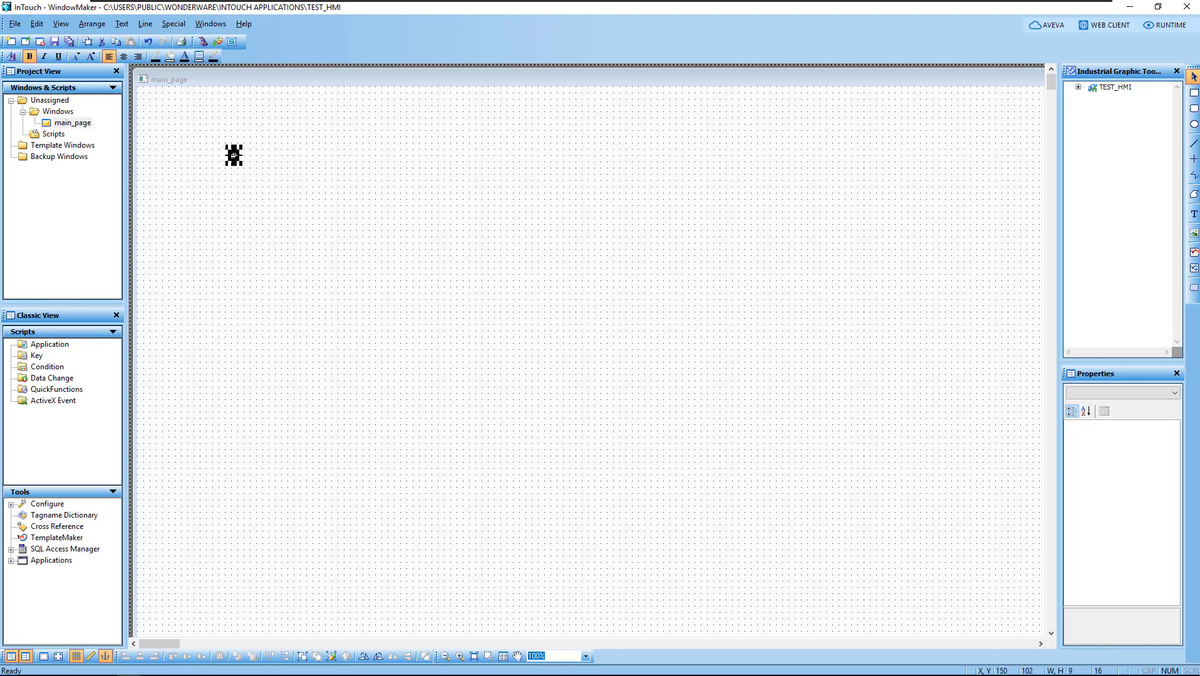
# - Add an access name MODBUS with a blank node name, application name MBTCP, topic name Topic_0 and the SuiteLink protocol
pyautogui.moveTo(130, 670)
pyautogui.click(11, 504)
pyautogui.moveTo(60, 489); pyautogui.dragTo(67, 418)
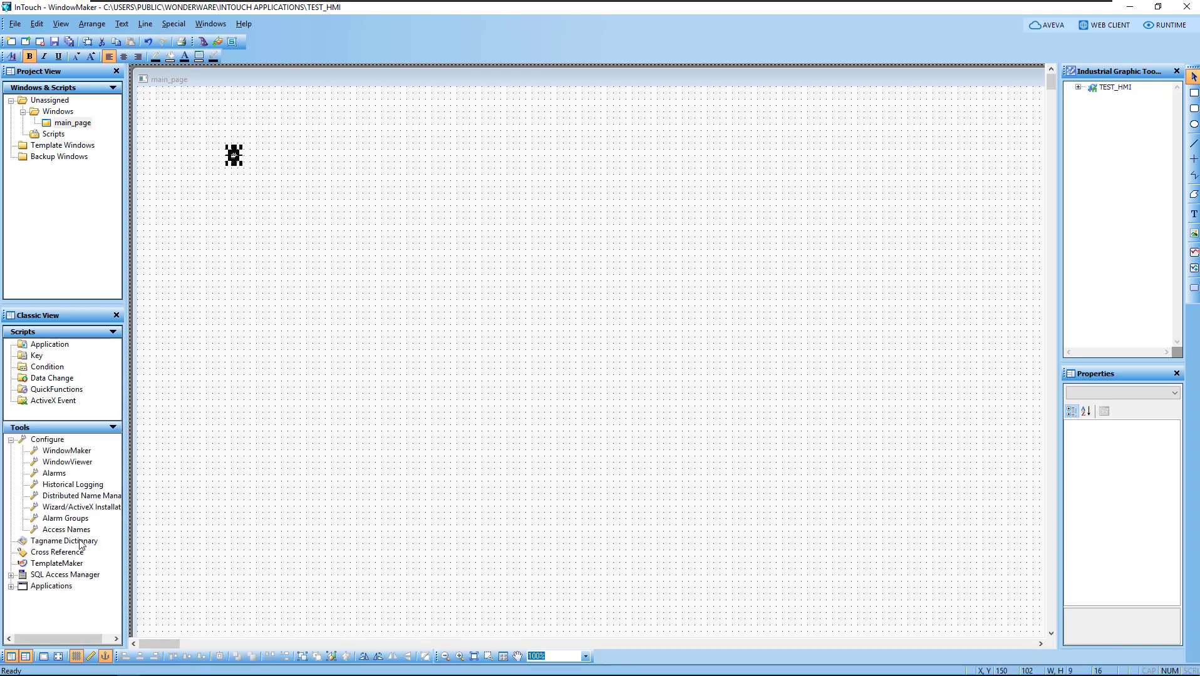
pyautogui.doubleClick(65, 530)
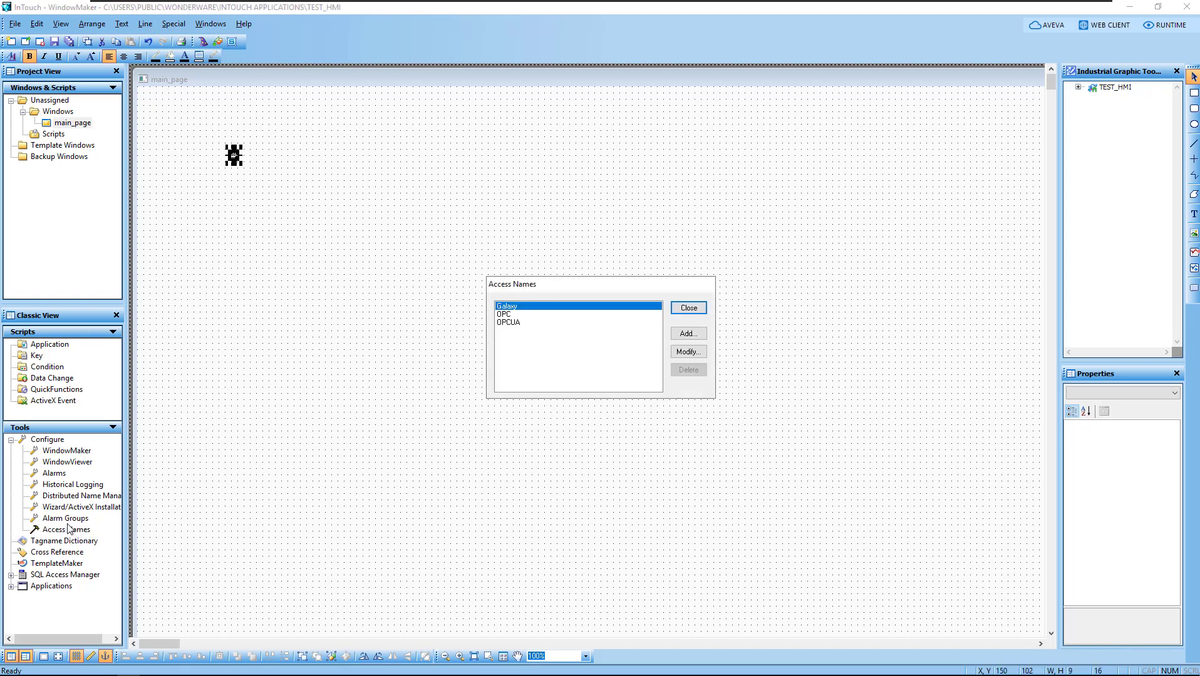
pyautogui.click(688, 333)
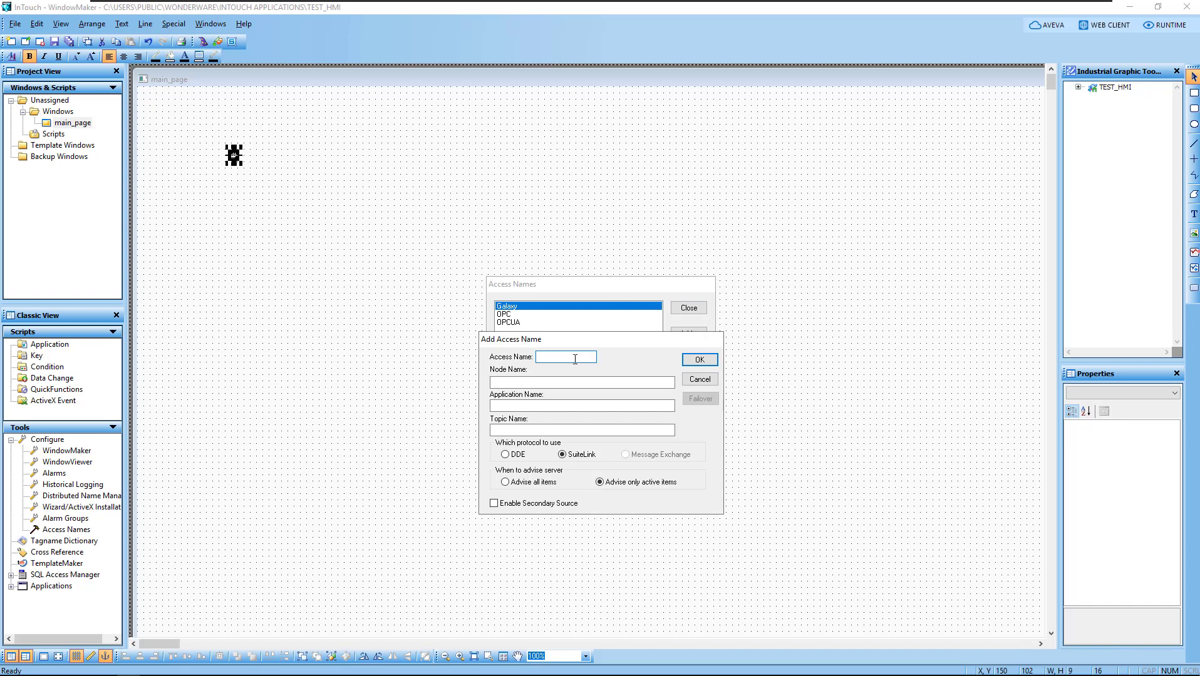
pyautogui.write('MODBUS')
pyautogui.click(582, 382)
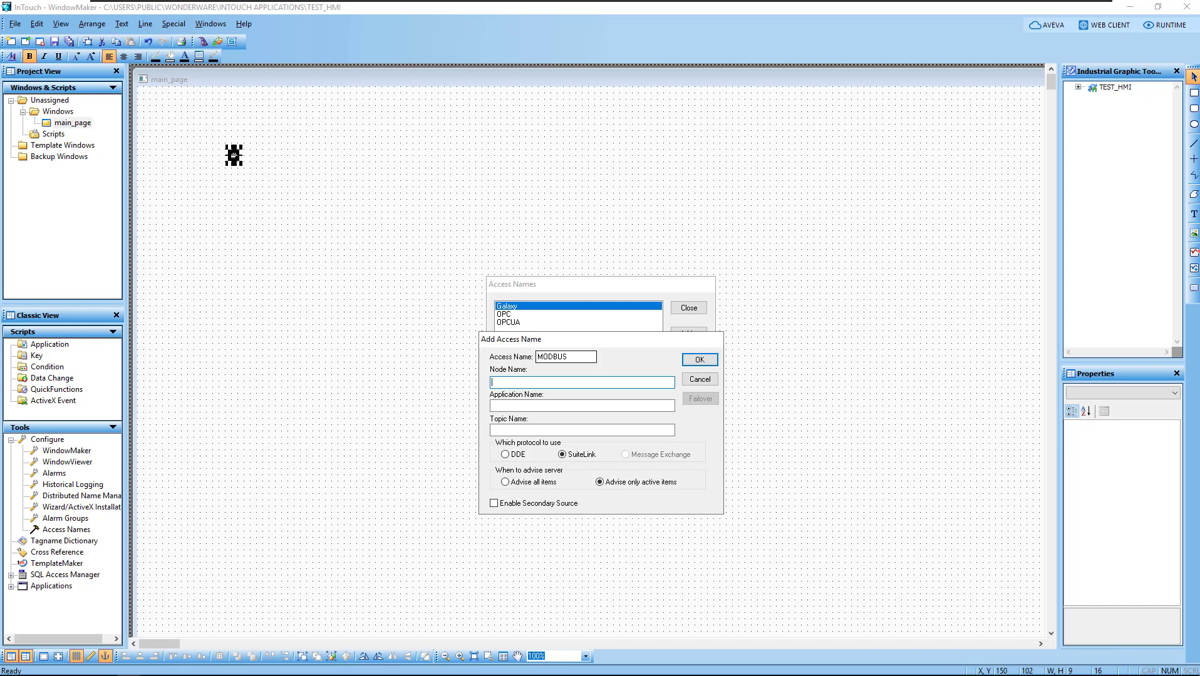
pyautogui.click(582, 405)
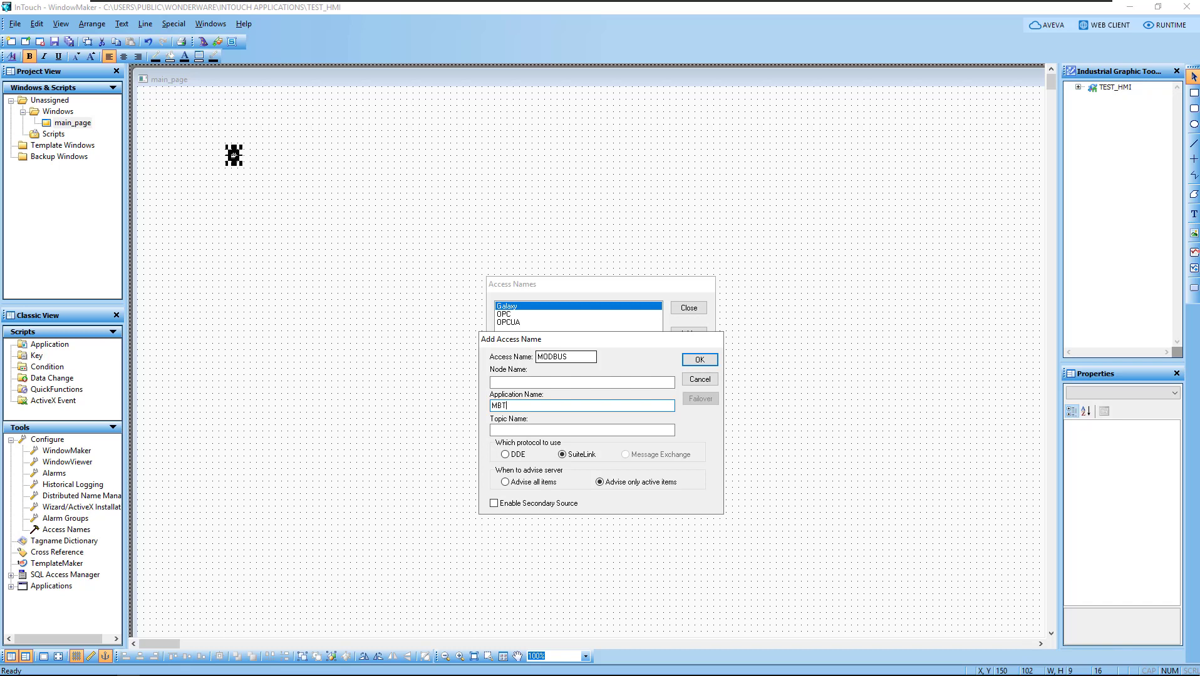
pyautogui.click(528, 431)
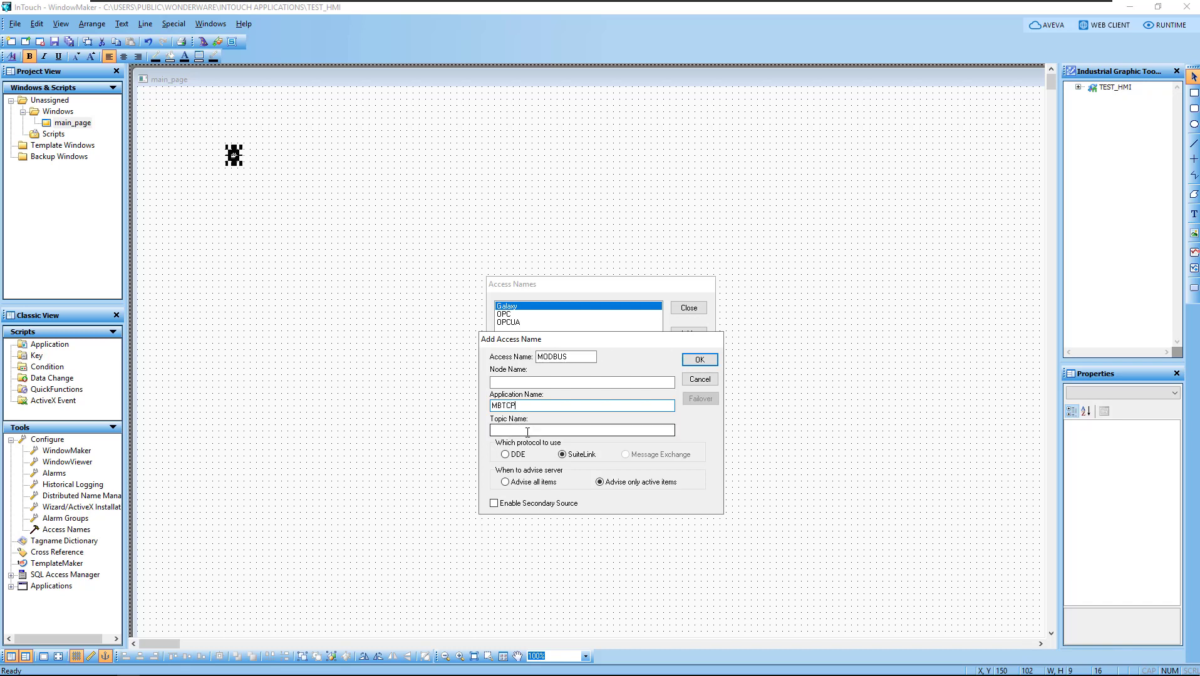
pyautogui.write('Topic_0')
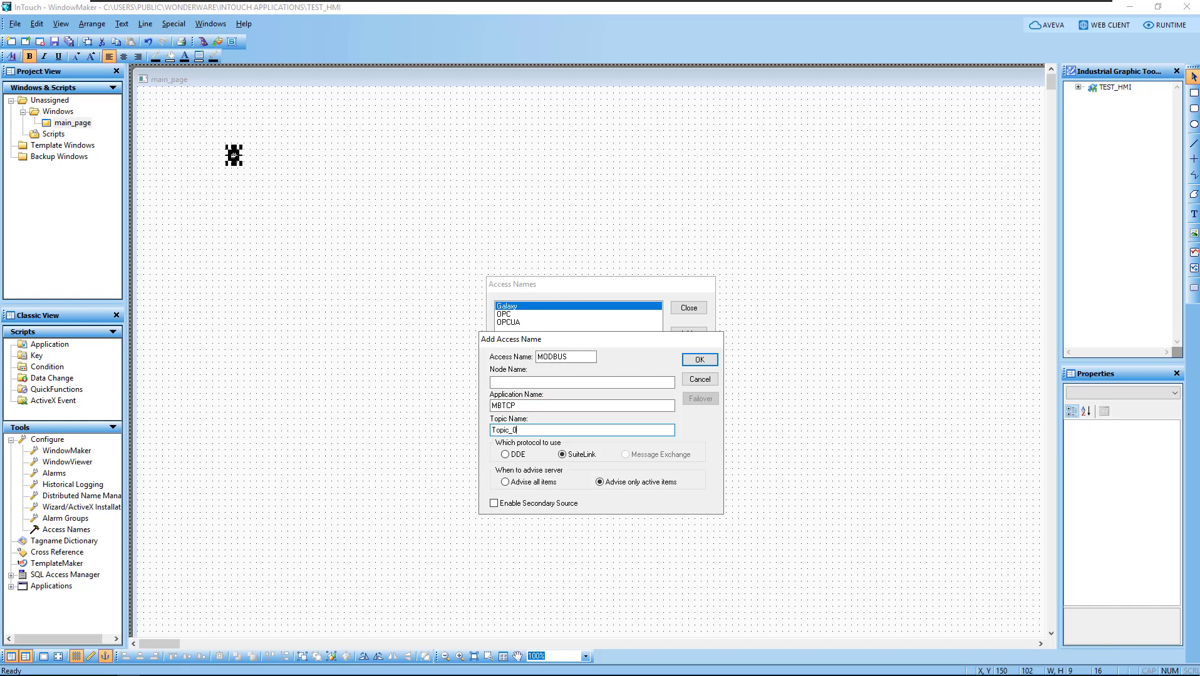
pyautogui.click(705, 361)
pyautogui.click(689, 308)
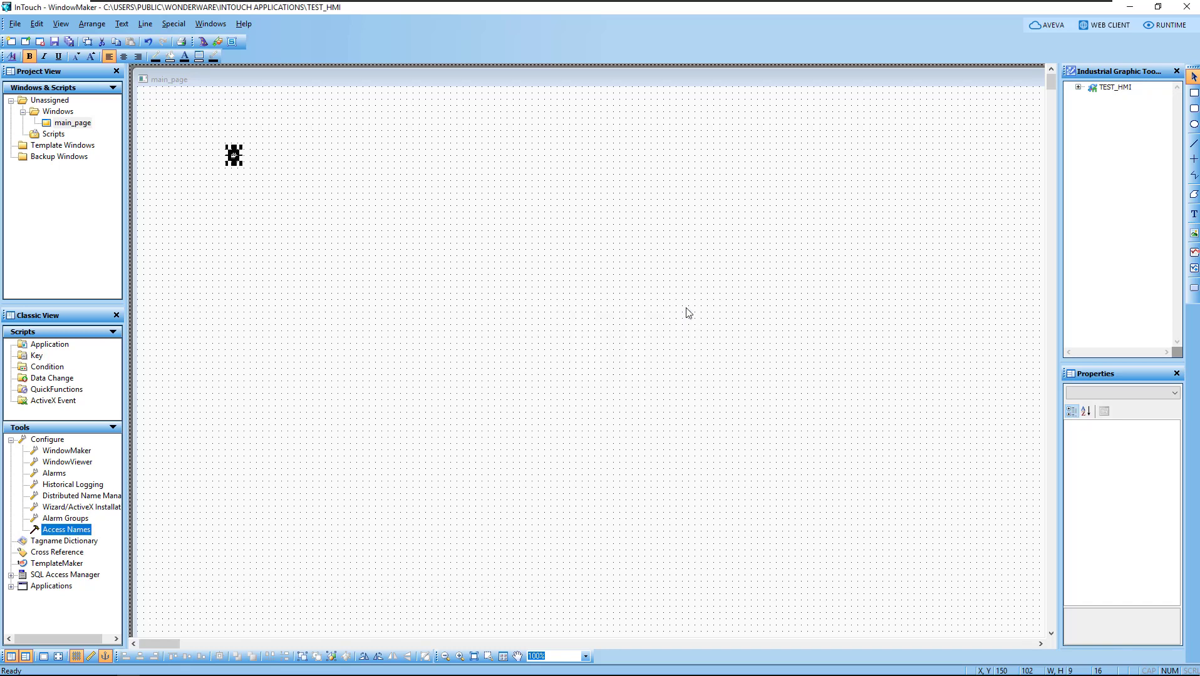
# - Create a new tag named PT101 in the Tagname Dictionary and set its type to I/O Real
pyautogui.click(71, 542)
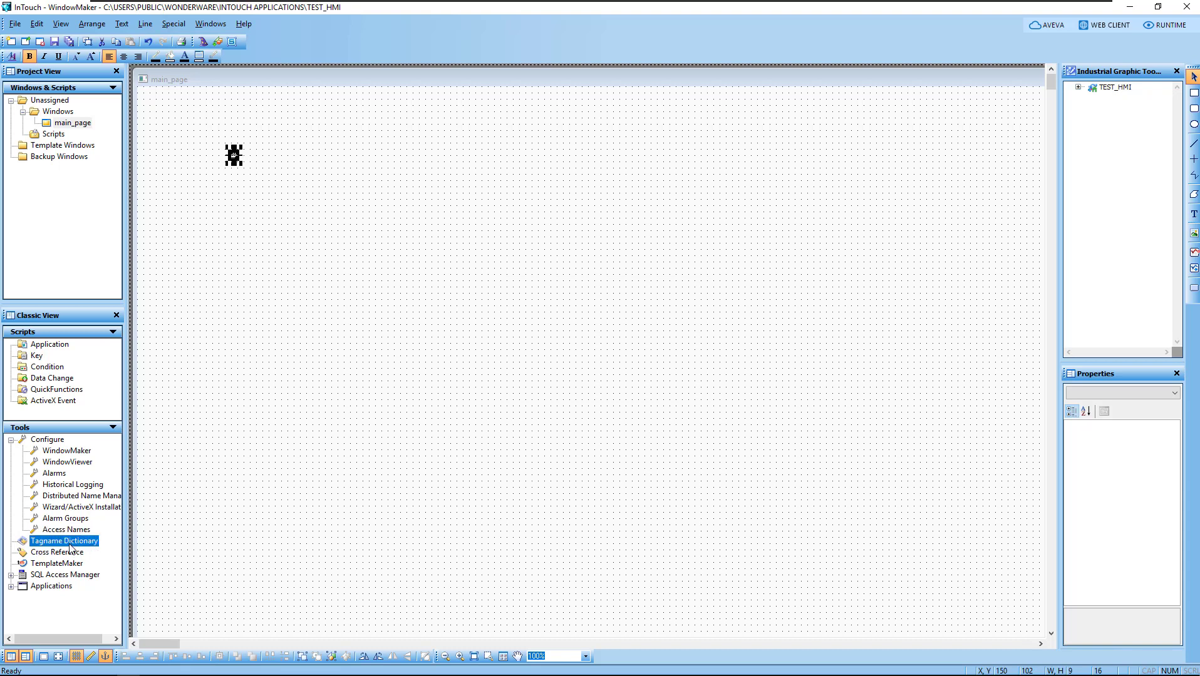
pyautogui.doubleClick(71, 542)
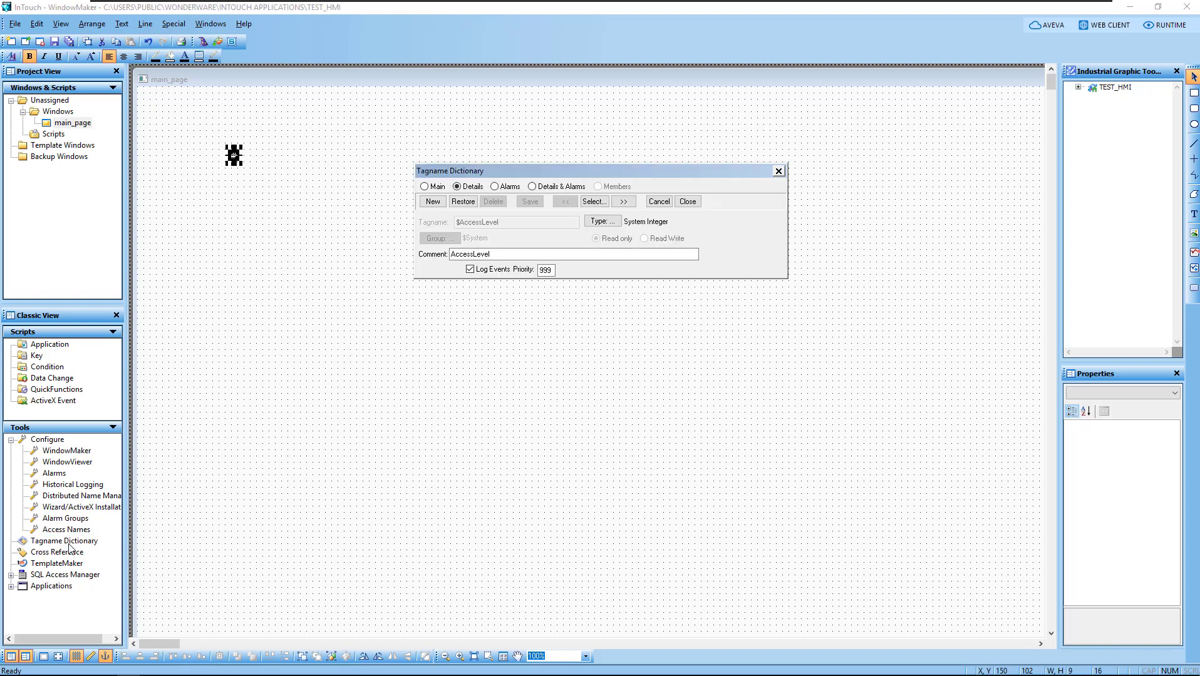
pyautogui.click(434, 203)
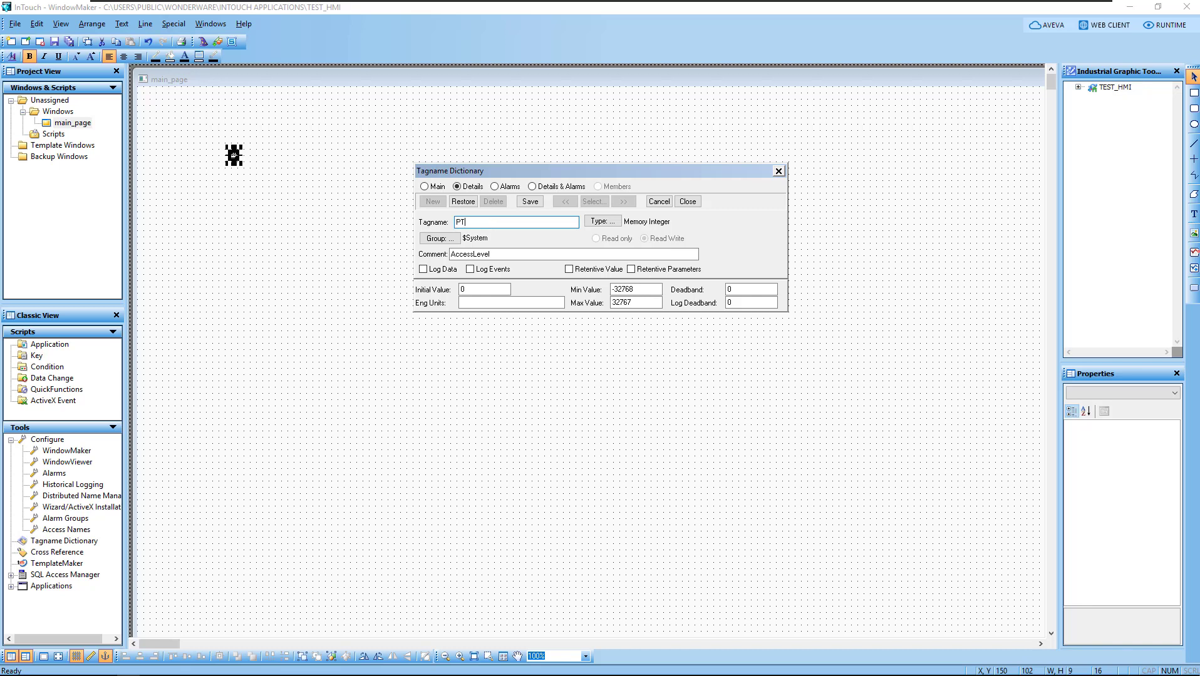
pyautogui.write('01')
pyautogui.click(603, 222)
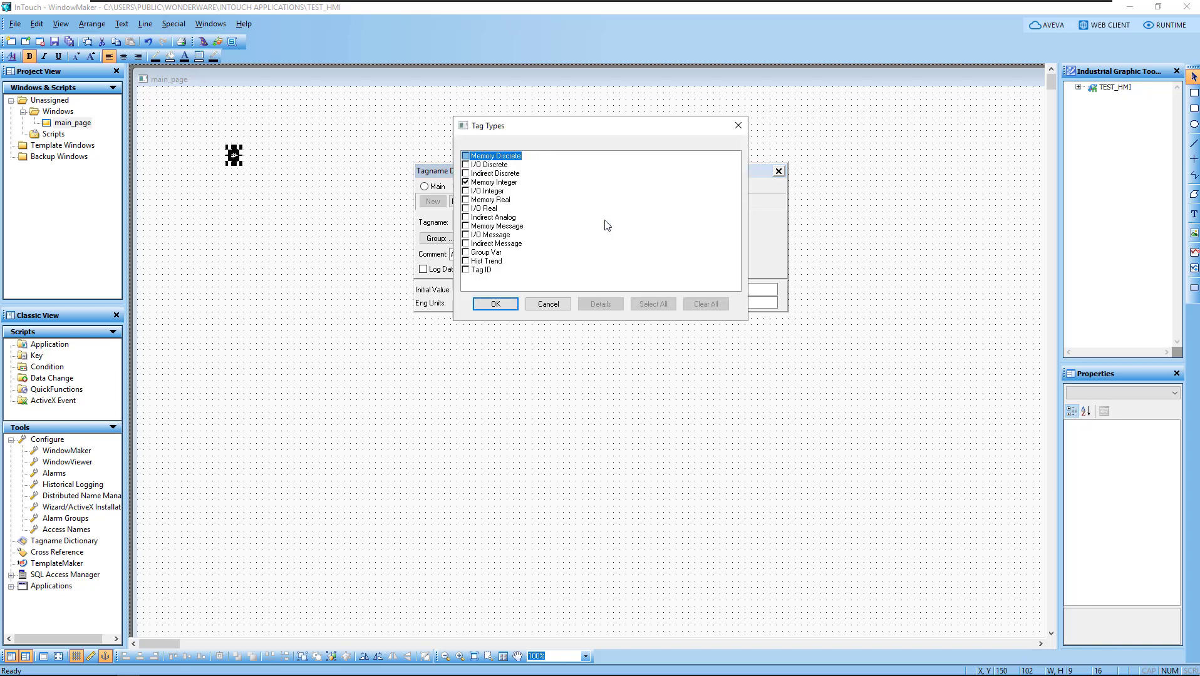
pyautogui.click(481, 208)
pyautogui.click(496, 304)
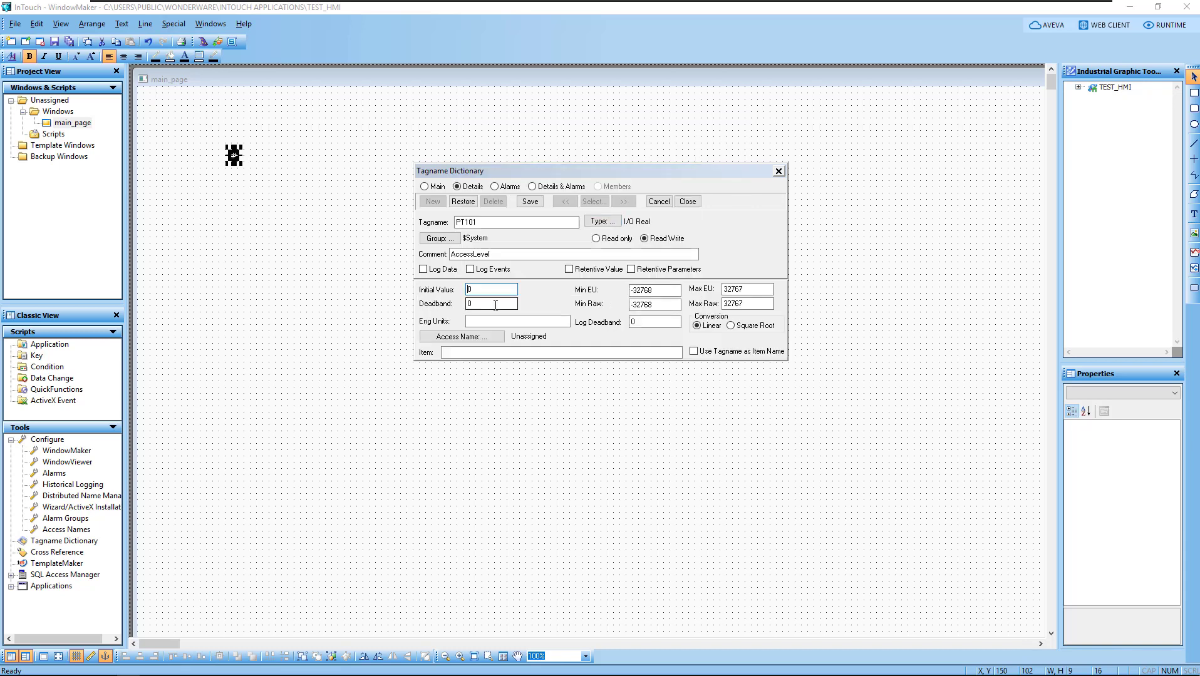
# - Assign the MODBUS access name to PT101, use the tagname as its item name, and save the tag
pyautogui.click(446, 341)
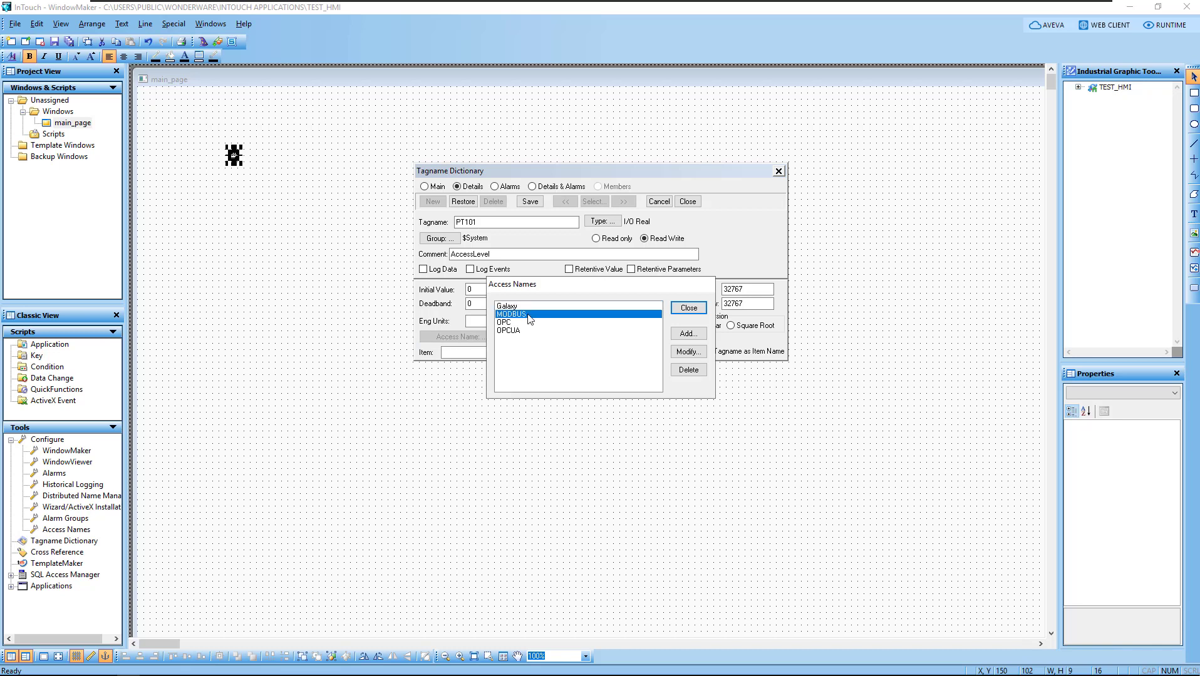
pyautogui.click(687, 308)
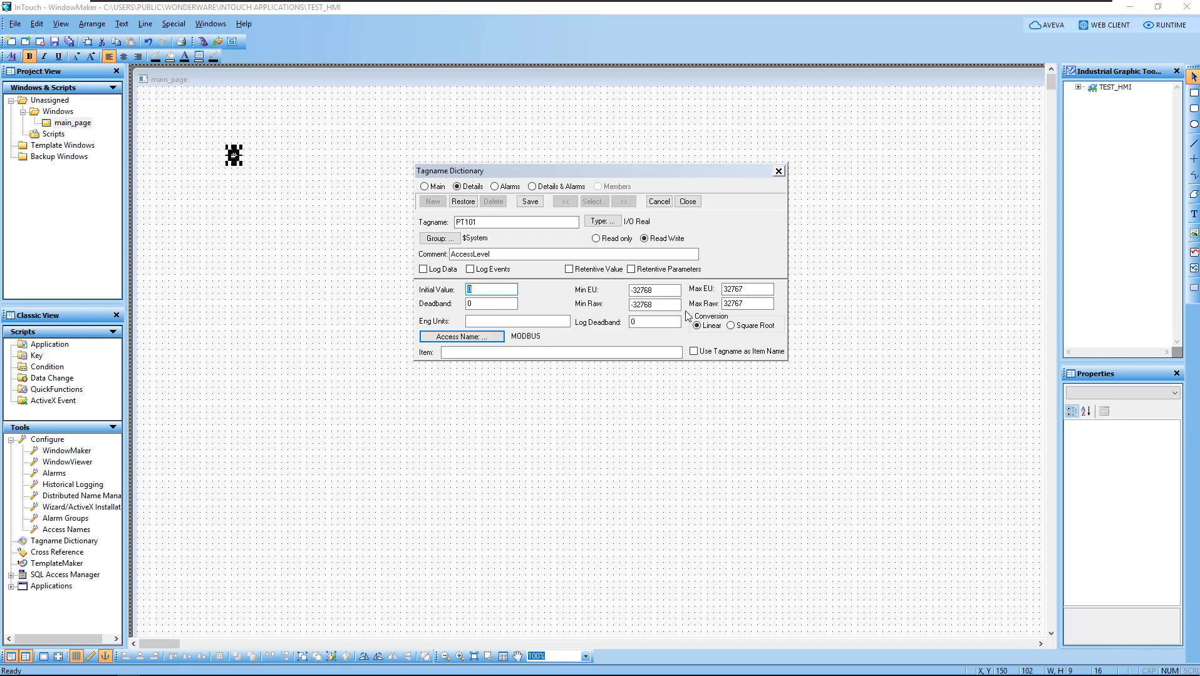
pyautogui.doubleClick(487, 223)
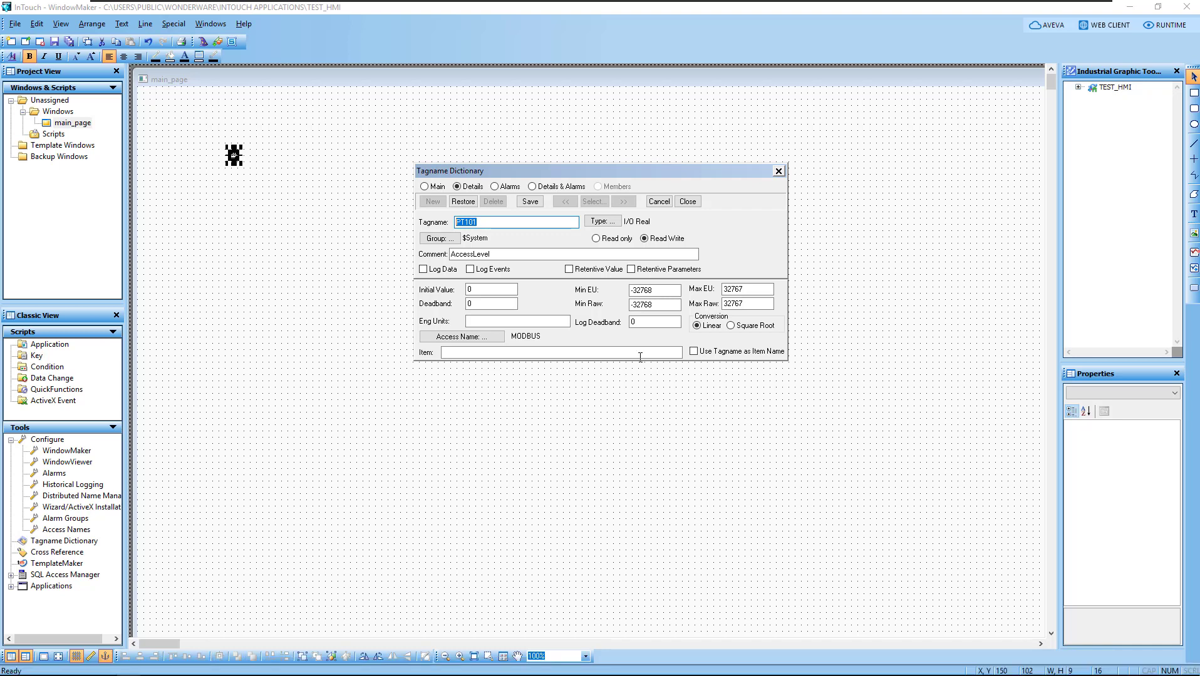
pyautogui.click(694, 351)
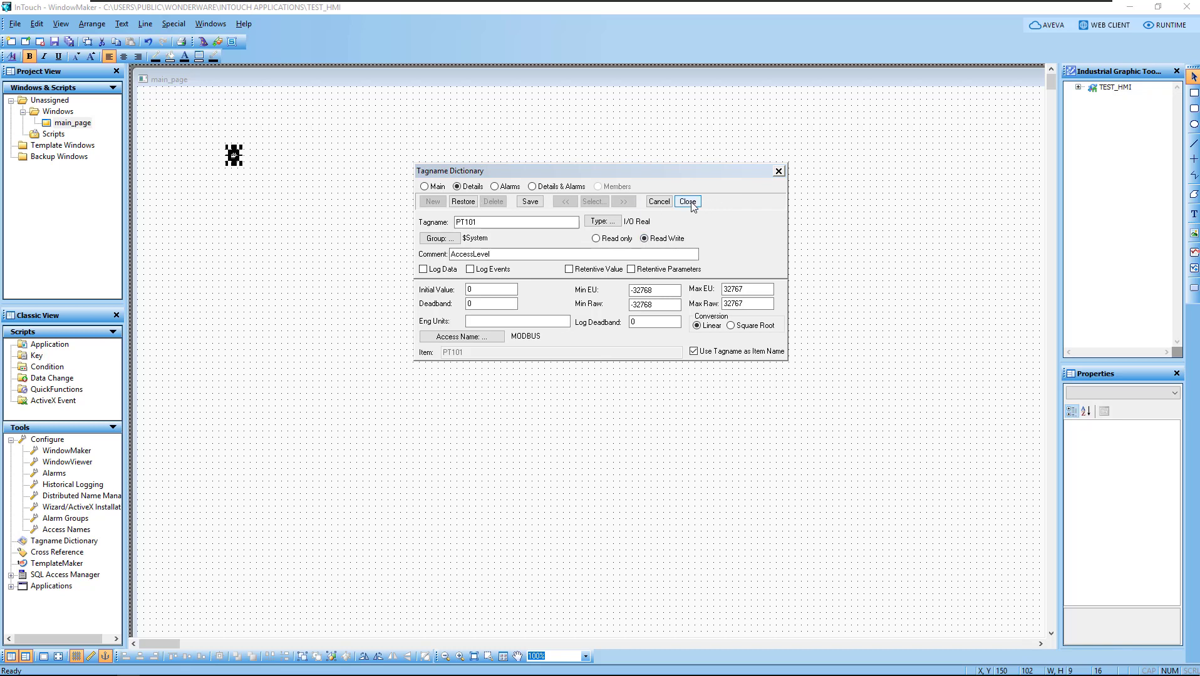
pyautogui.click(527, 204)
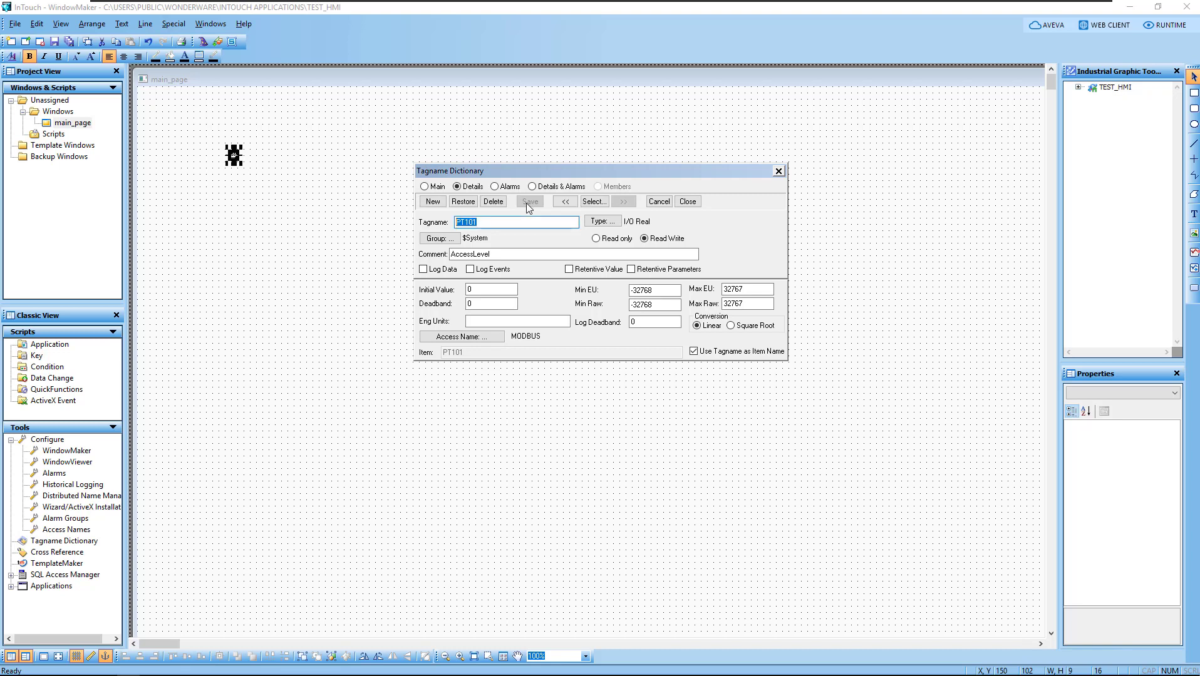
# - Start another tag with the prefix FT, and copy the name FT101 from modsim.csv in the Desktop folder, opened in Excel
pyautogui.click(431, 203)
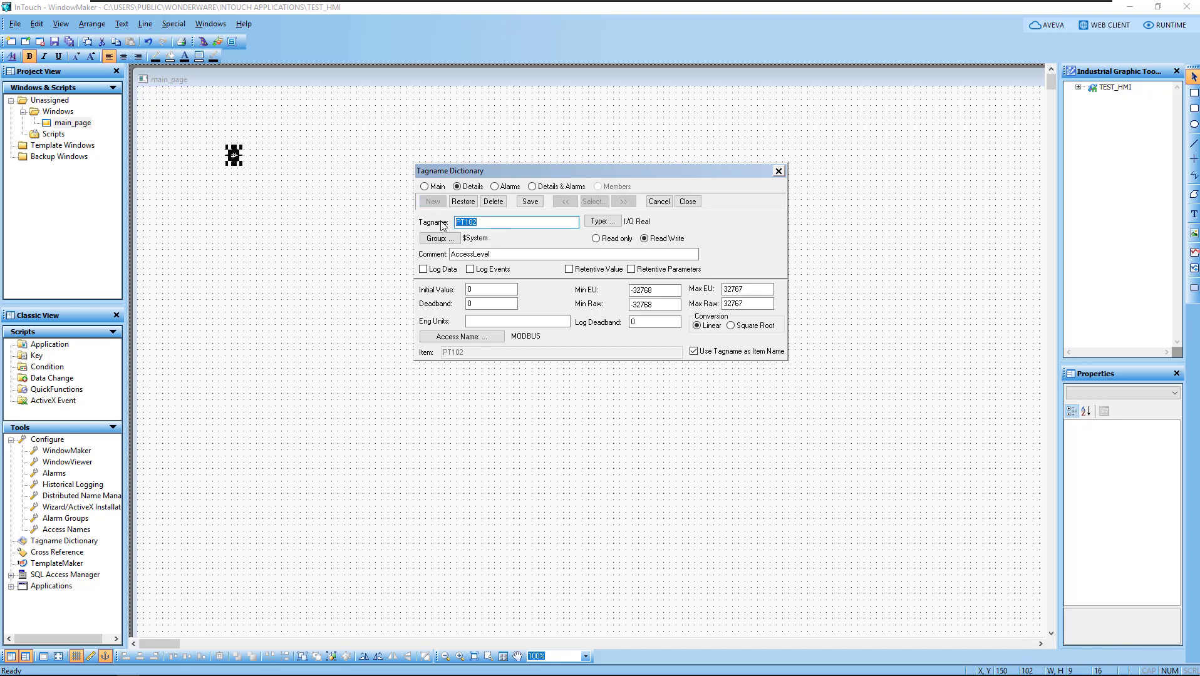
pyautogui.write('TT')
pyautogui.write('T')
pyautogui.click(36, 668)
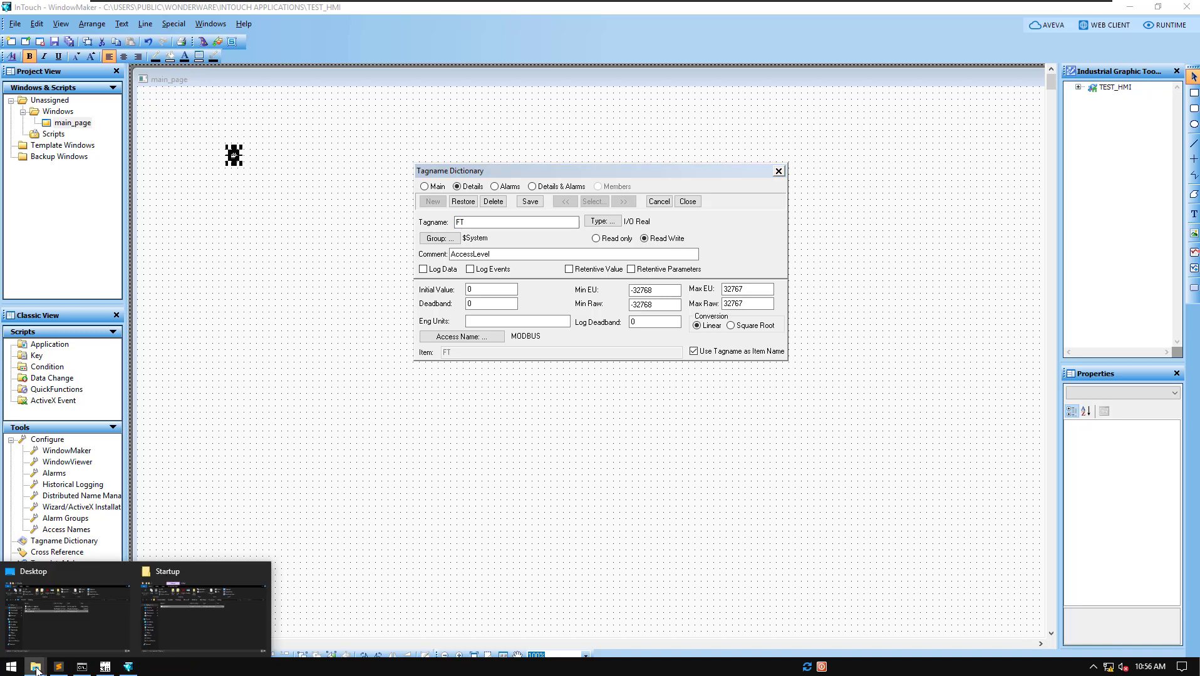
pyautogui.click(74, 615)
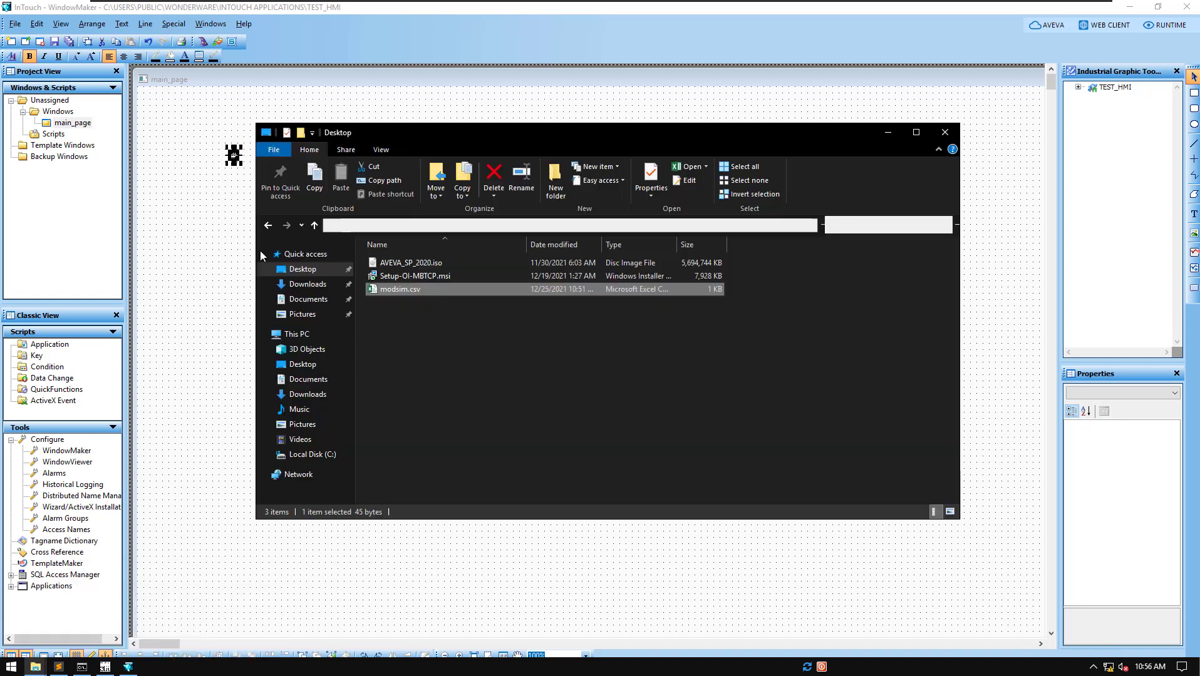
pyautogui.doubleClick(388, 290)
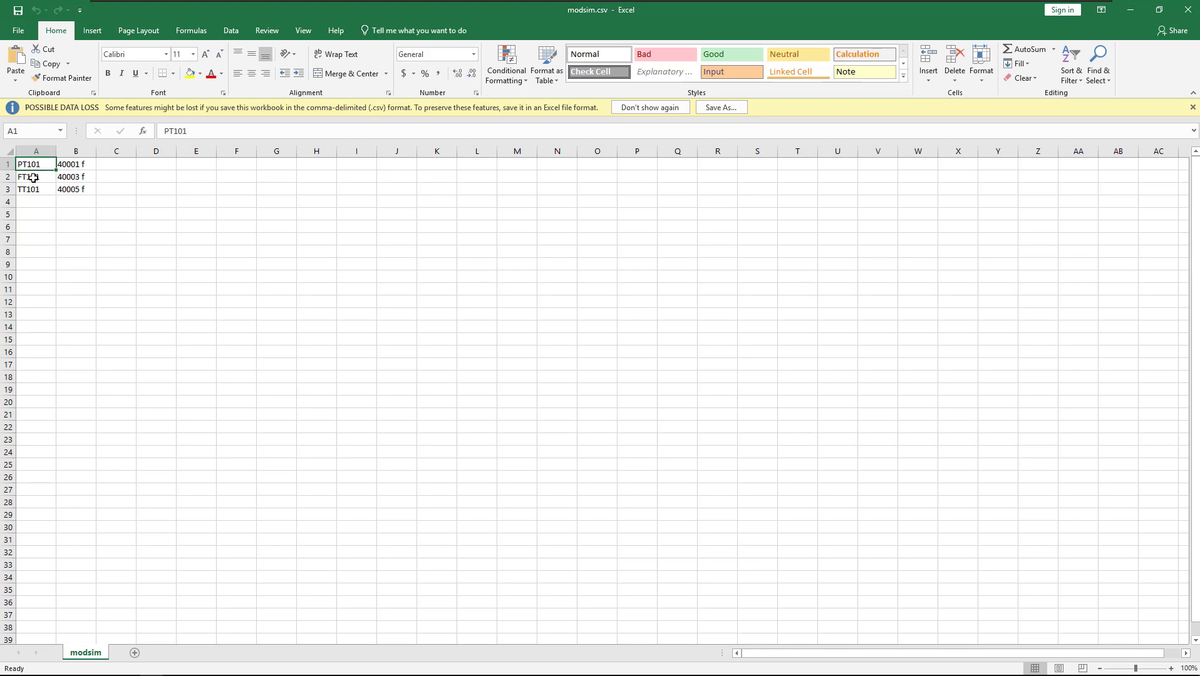
pyautogui.click(34, 176)
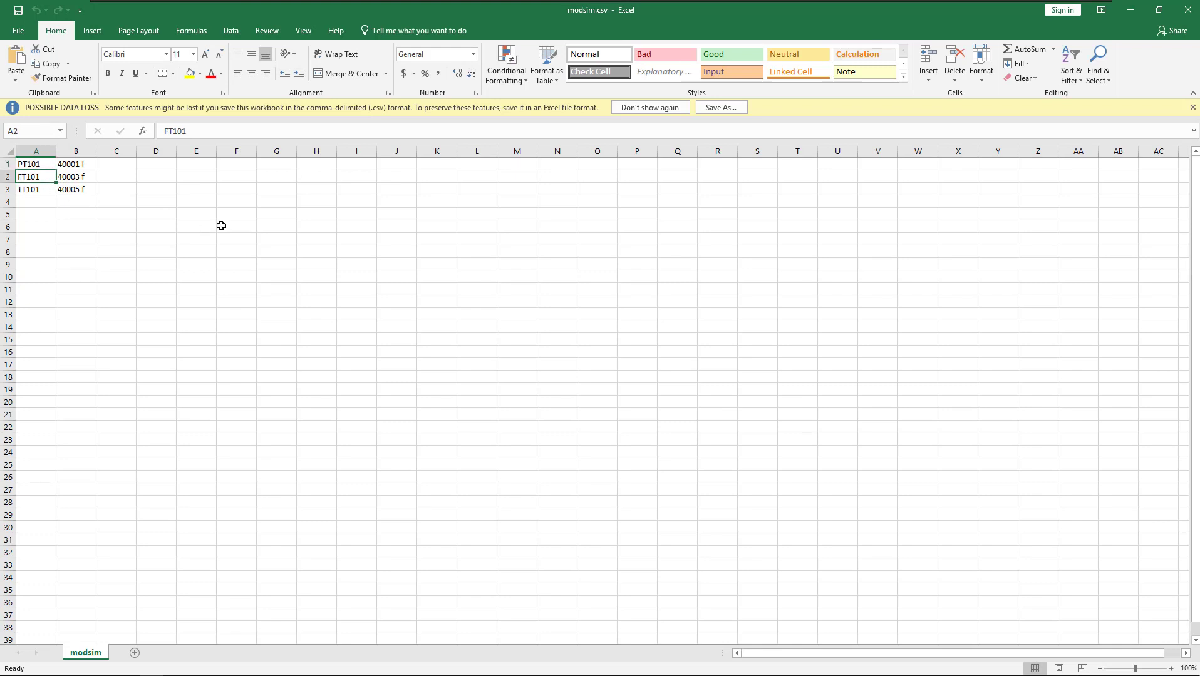
pyautogui.hotkey('ctrl', 'c')
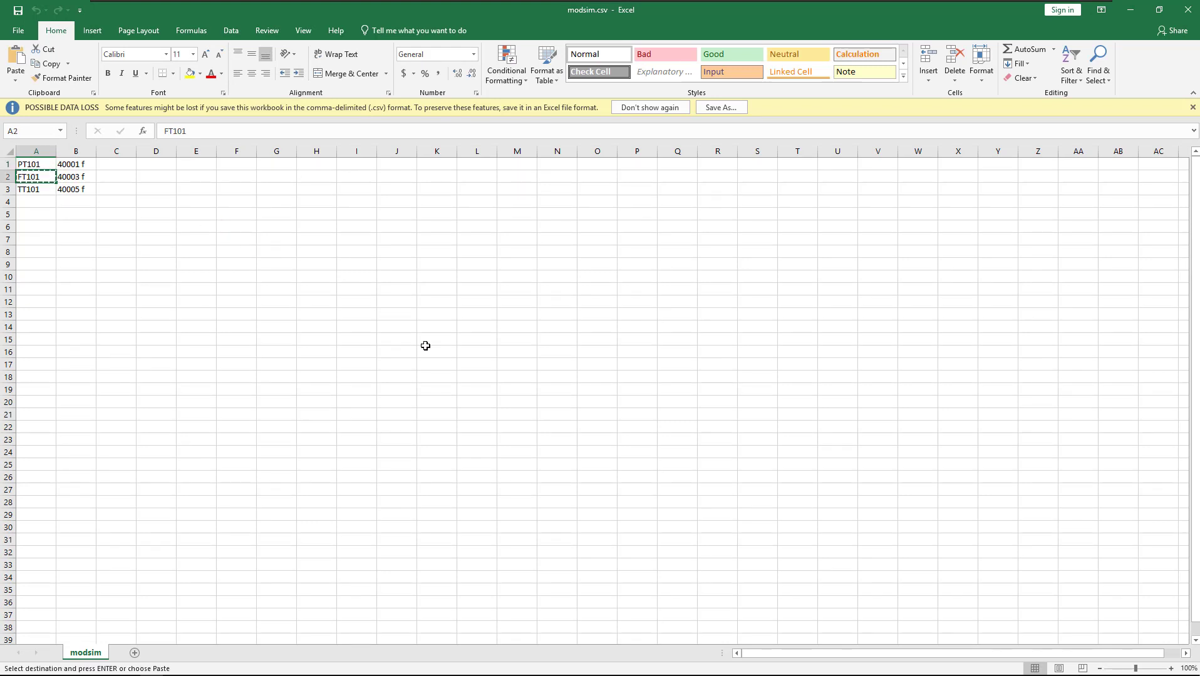
# - Switch back to WindowMaker, complete the new tag's name as FT101 and save it
pyautogui.hotkey('alt', 'Tab')
pyautogui.hotkey('alt', 'Tab')
pyautogui.hotkey('alt', 'Tab')
pyautogui.press('Tab')
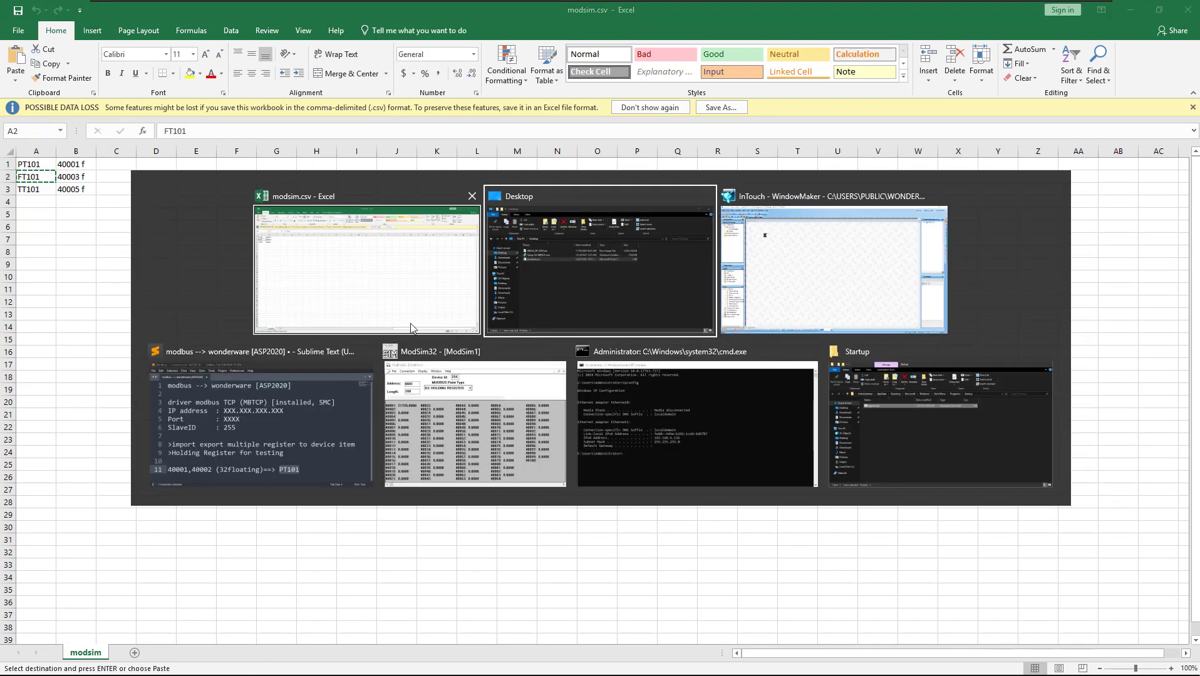
pyautogui.write('101')
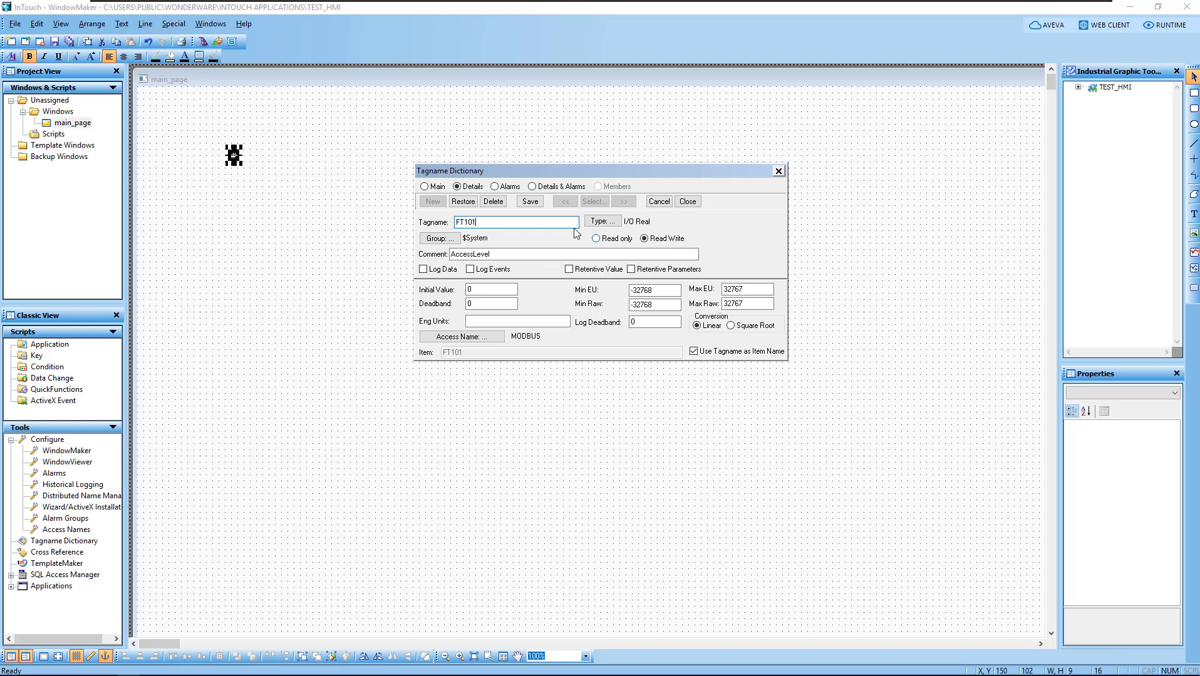
pyautogui.click(529, 201)
# - Create and save another I/O Real tag named TT101, copying its name from cell A3 of modsim.csv
pyautogui.click(434, 202)
pyautogui.hotkey('alt', 'Tab')
pyautogui.click(38, 190)
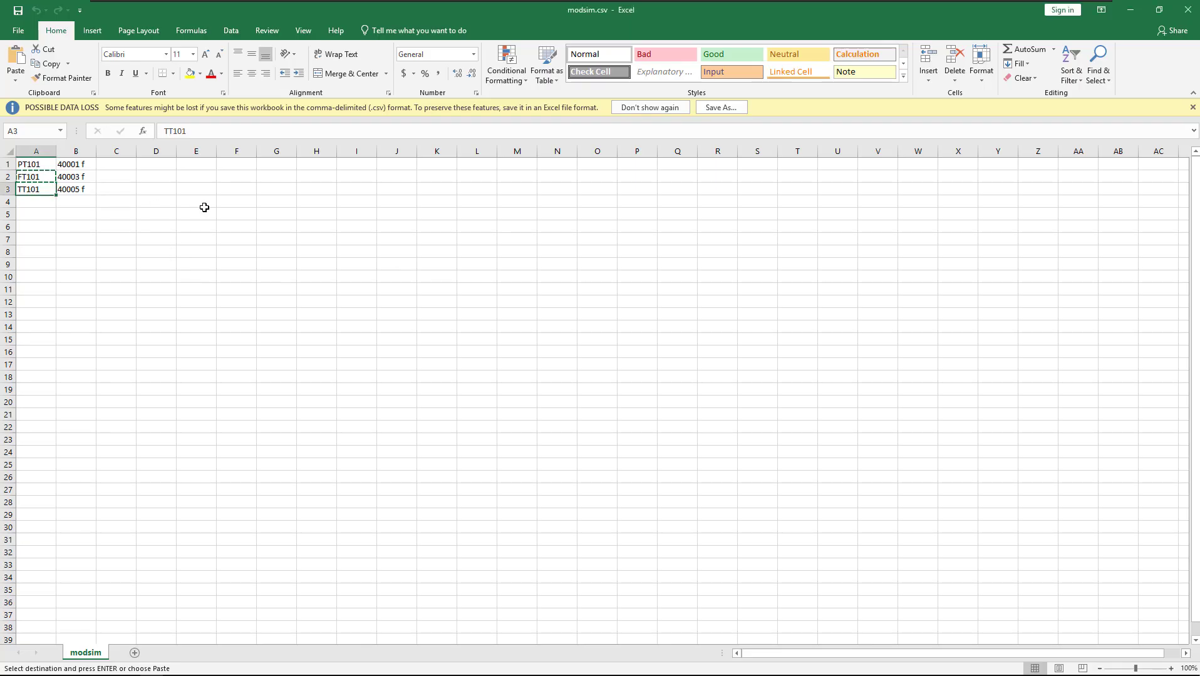
pyautogui.hotkey('ctrl', 'c')
pyautogui.hotkey('alt', 'Tab')
pyautogui.hotkey('ctrl', 'v')
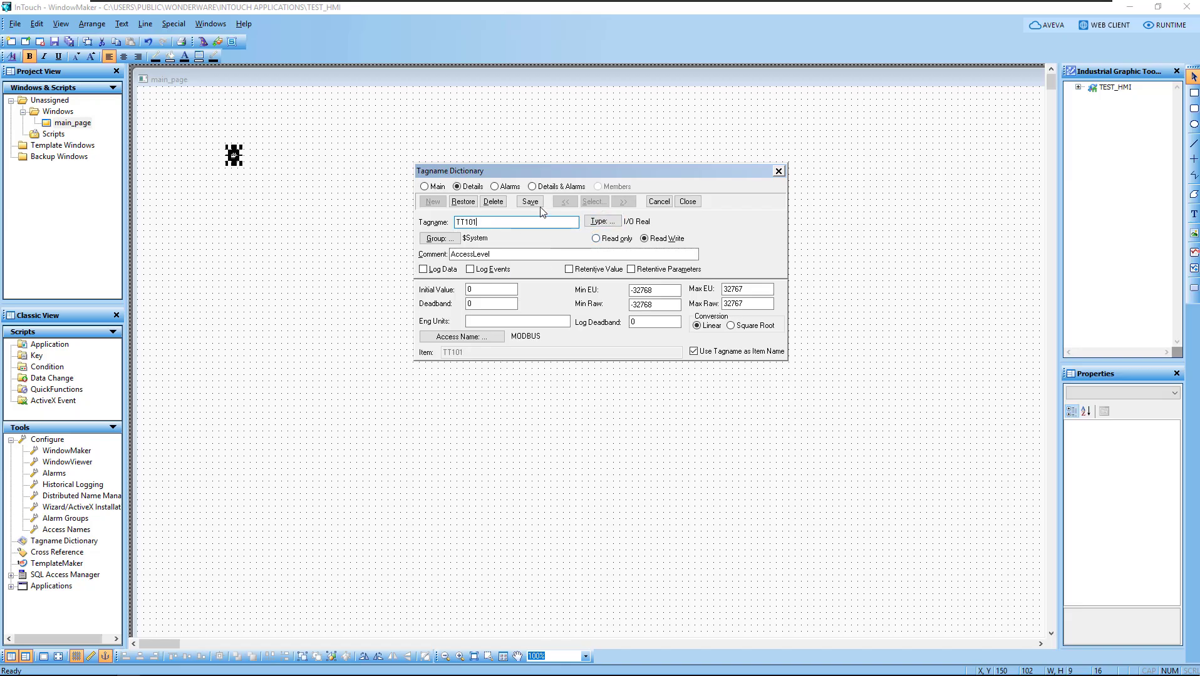
pyautogui.click(521, 202)
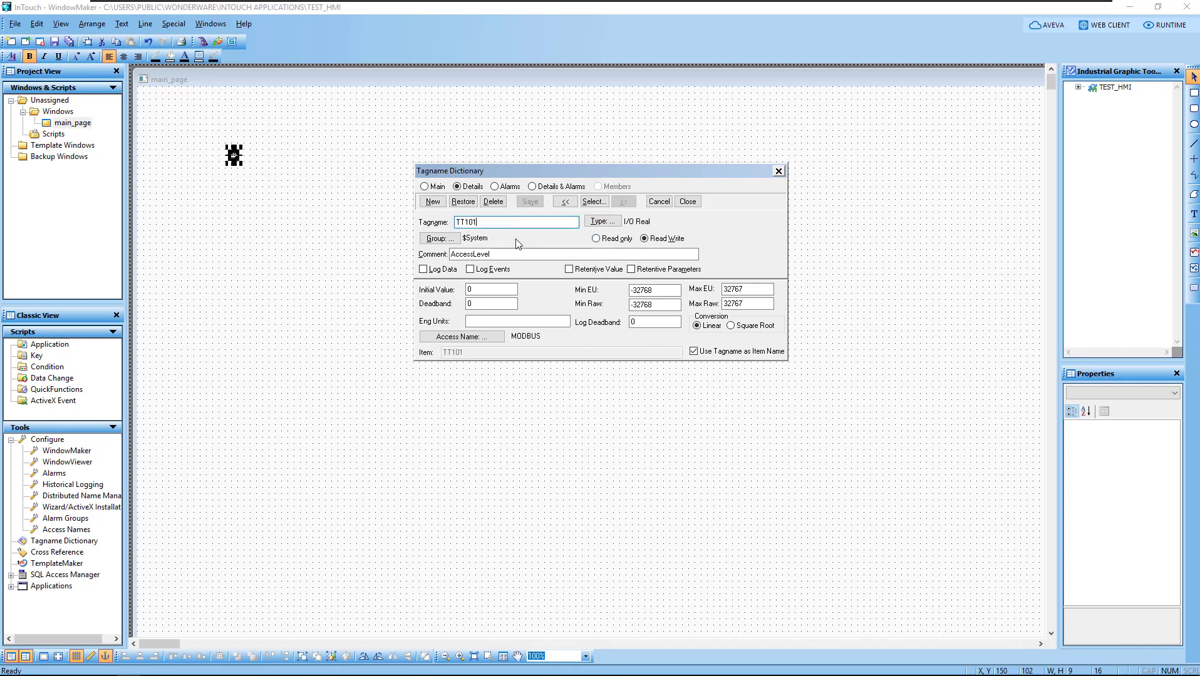
# - Check the FT101, PT101 and TT101 entries in the dictionary's tag list, and close the Tagname Dictionary
pyautogui.click(595, 202)
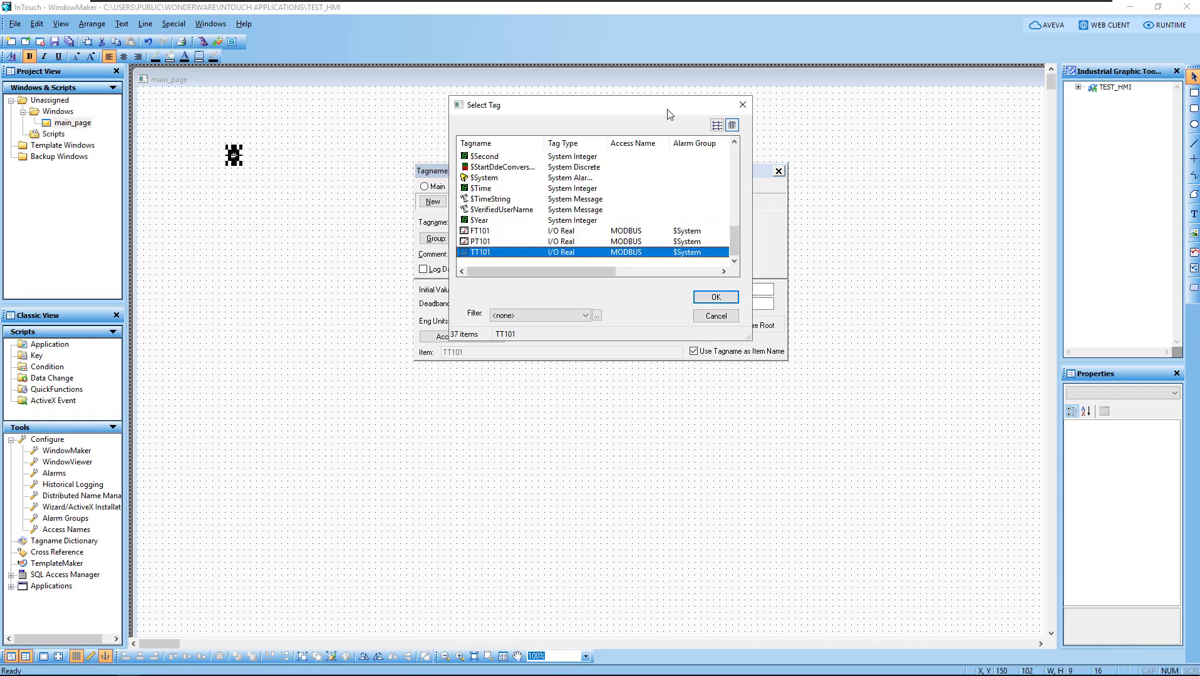
pyautogui.moveTo(669, 115); pyautogui.dragTo(664, 116)
pyautogui.click(477, 242)
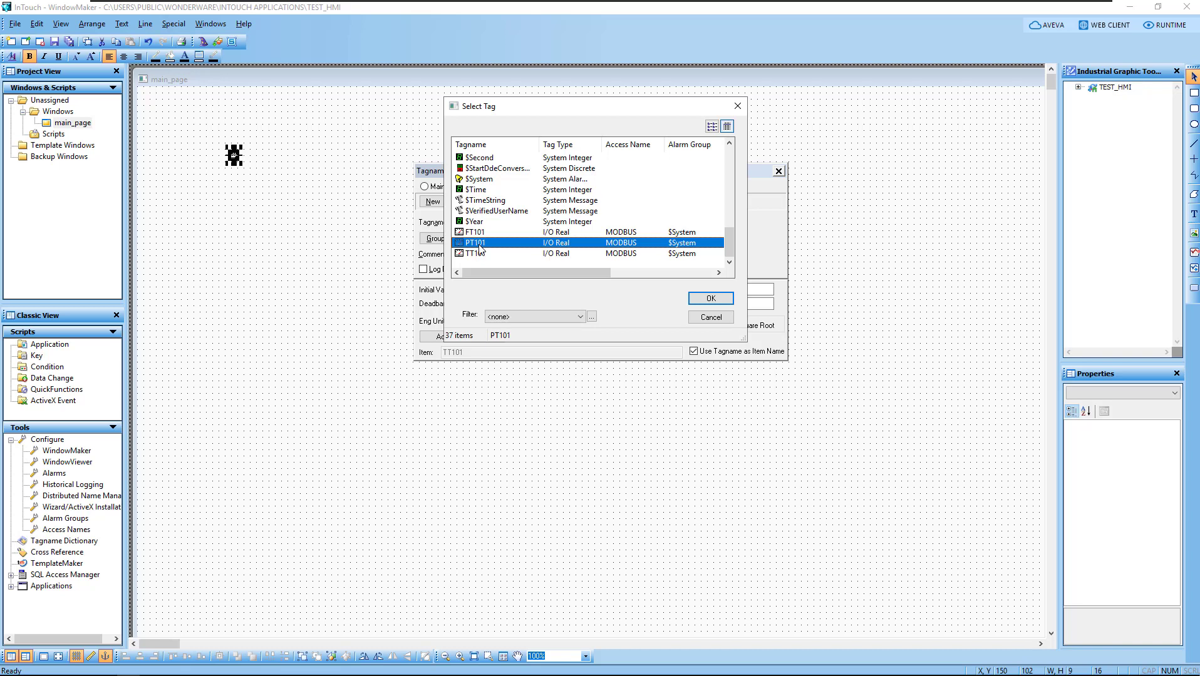
pyautogui.click(482, 256)
pyautogui.click(512, 245)
pyautogui.click(512, 232)
pyautogui.click(491, 246)
pyautogui.click(498, 255)
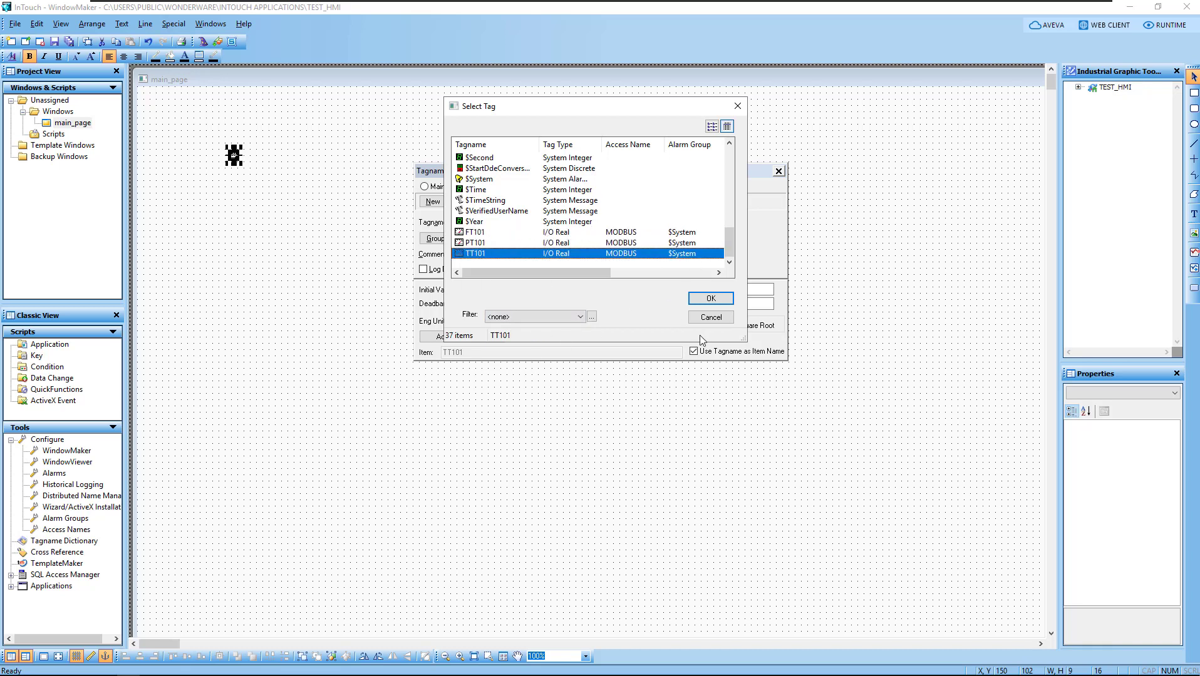
pyautogui.click(697, 300)
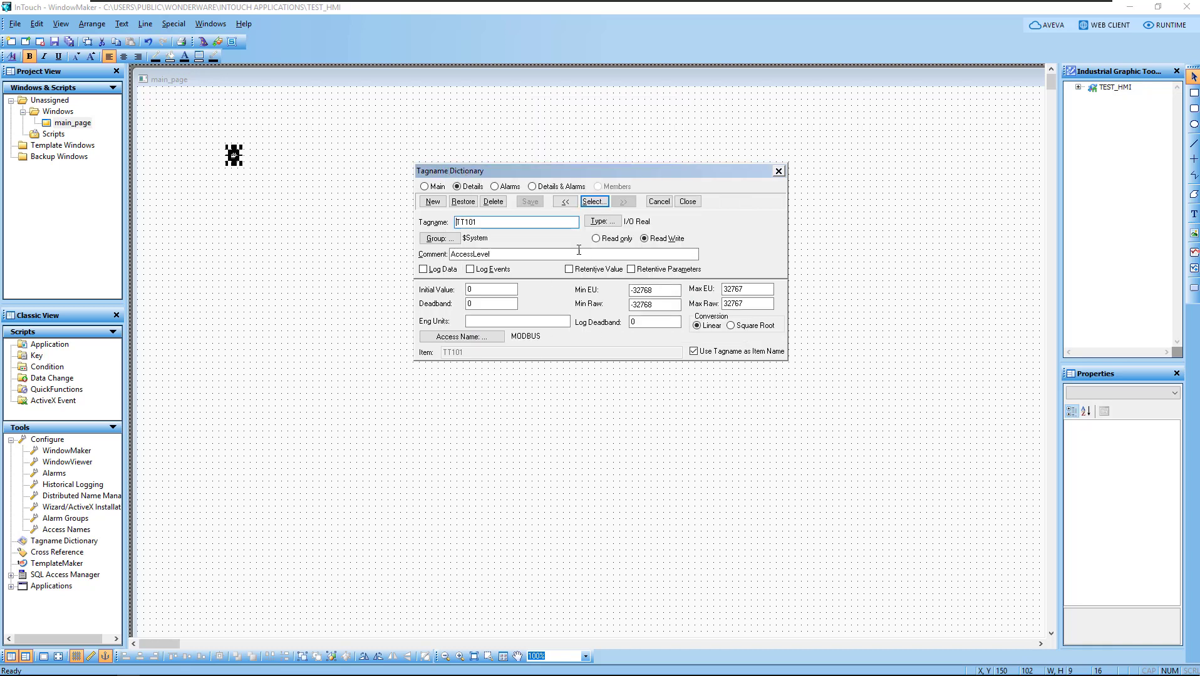
pyautogui.click(687, 202)
# - Add an analog value display link to the # text on main_page, with the tag PT101 as its expression
pyautogui.click(219, 188)
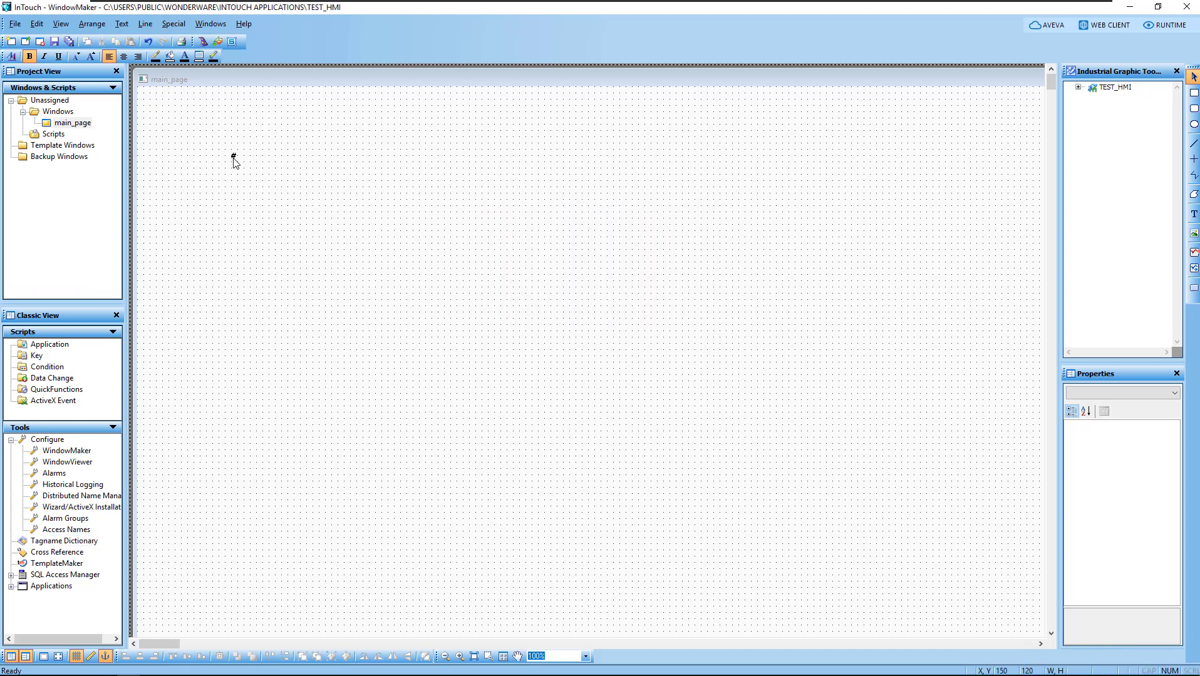
pyautogui.rightClick(233, 162)
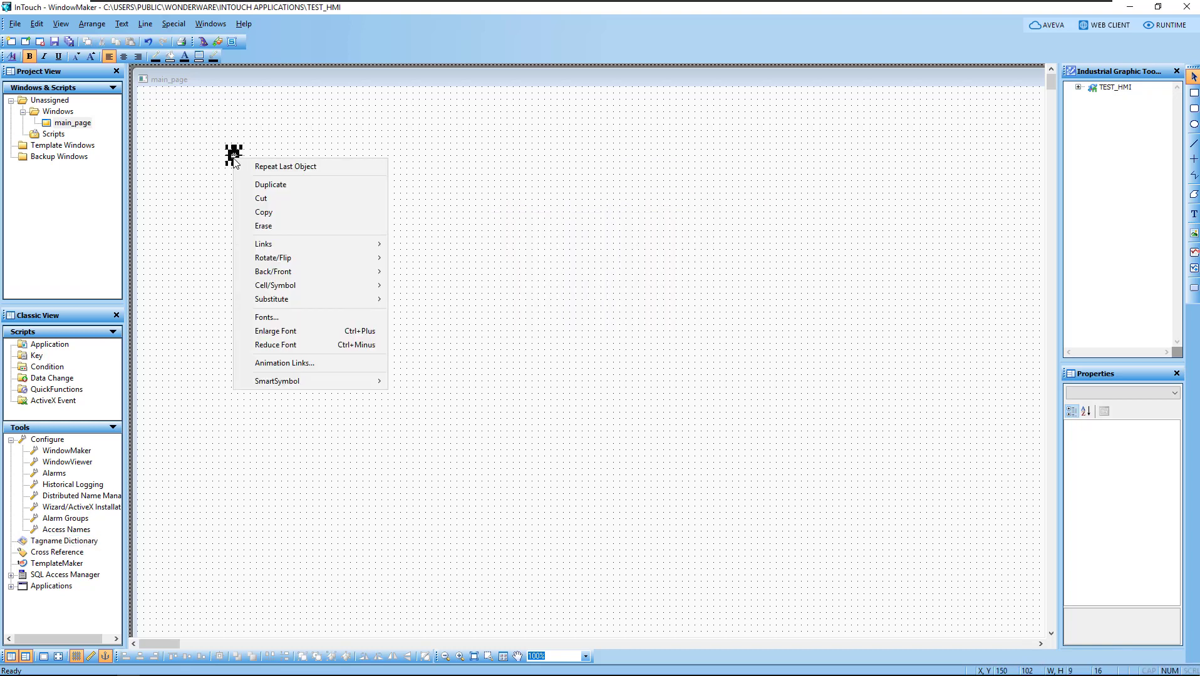
pyautogui.click(281, 363)
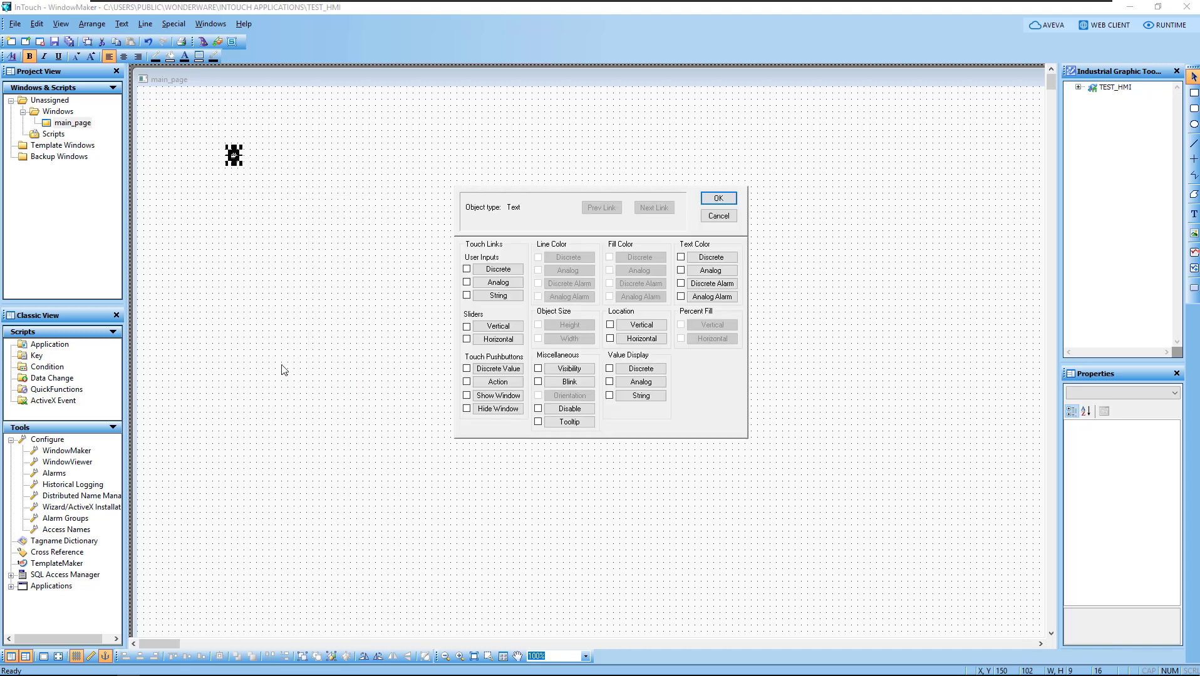
pyautogui.click(643, 382)
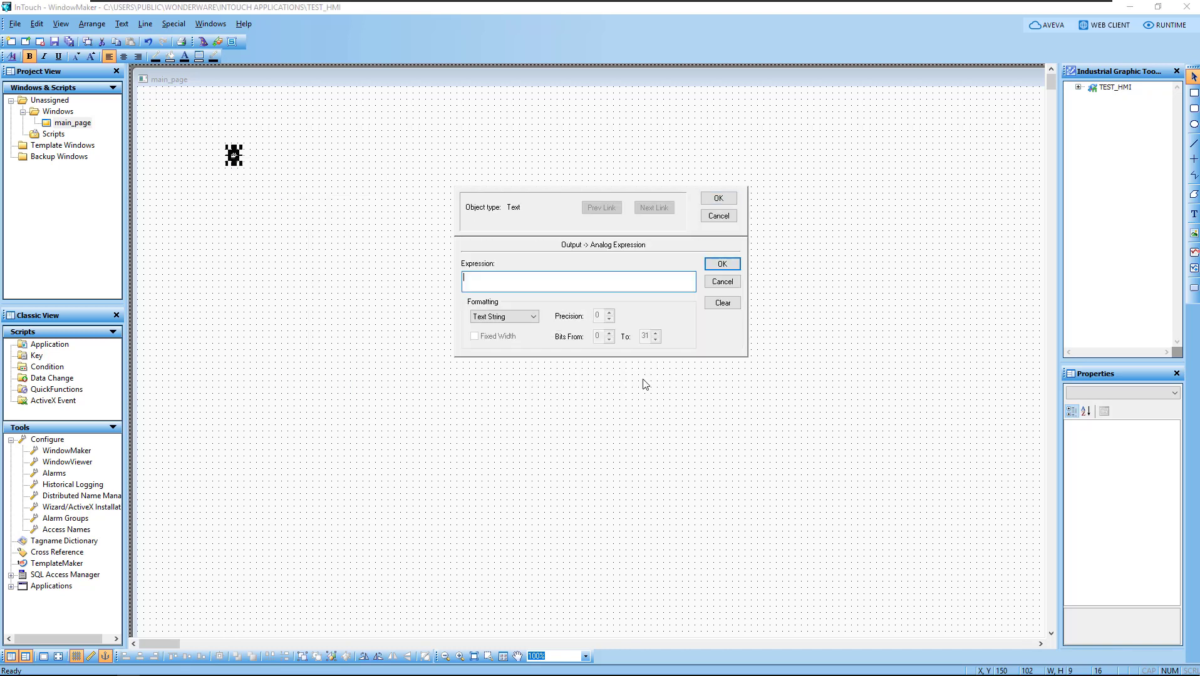
pyautogui.doubleClick(491, 281)
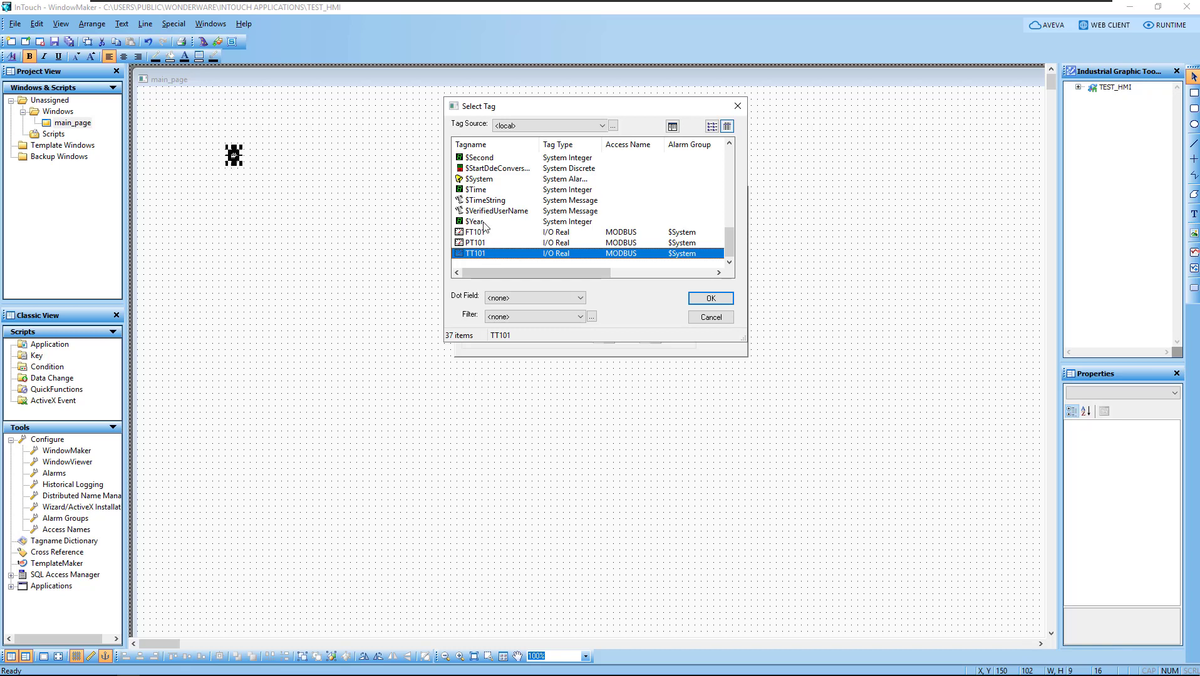
pyautogui.click(480, 243)
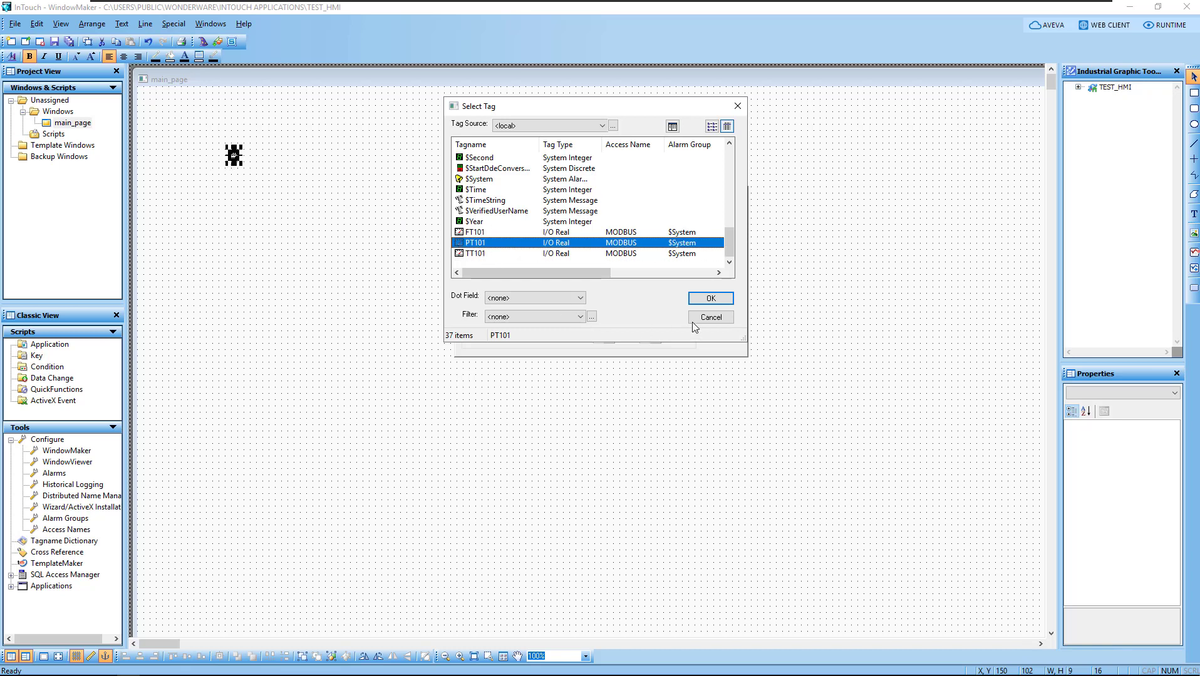
pyautogui.click(705, 300)
# - Format the PT101 analog display as Fixed Decimal, and confirm the text object's animation links
pyautogui.click(504, 317)
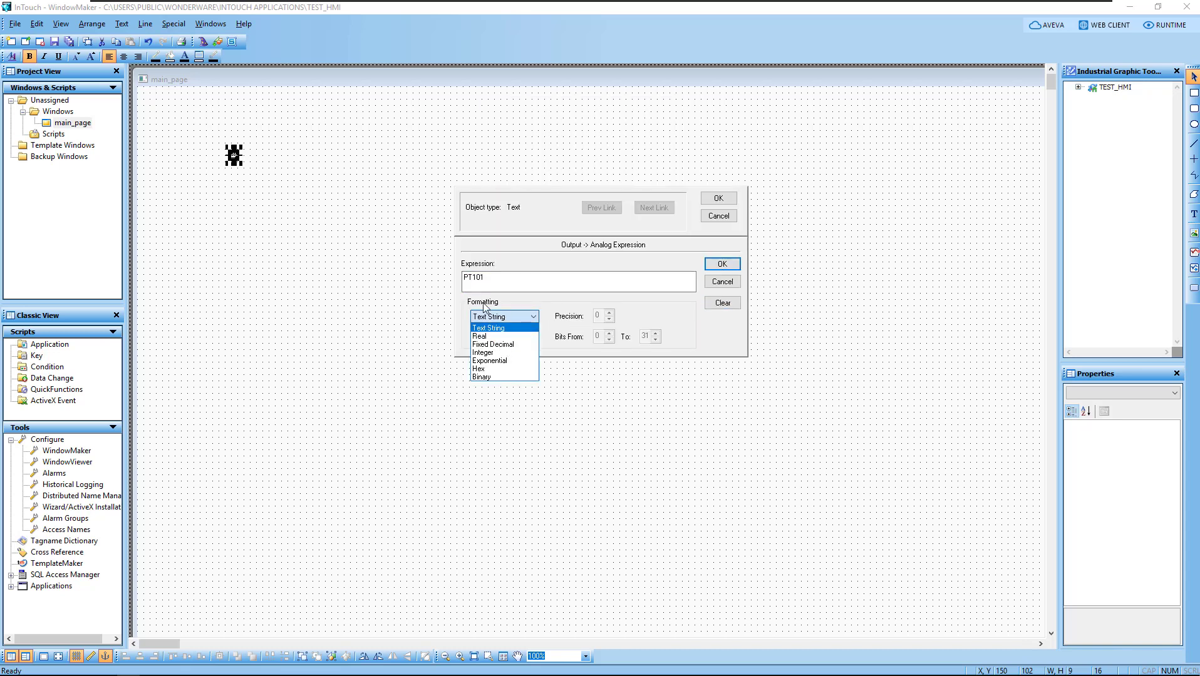
pyautogui.click(513, 346)
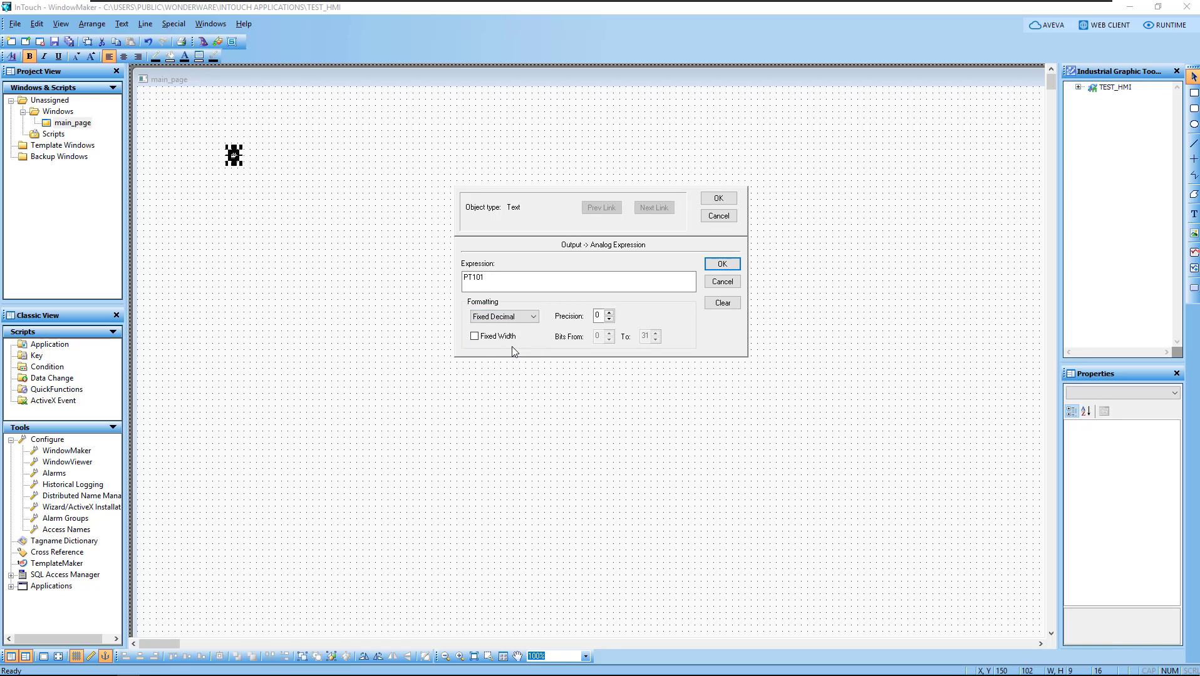
pyautogui.click(593, 316)
pyautogui.click(722, 264)
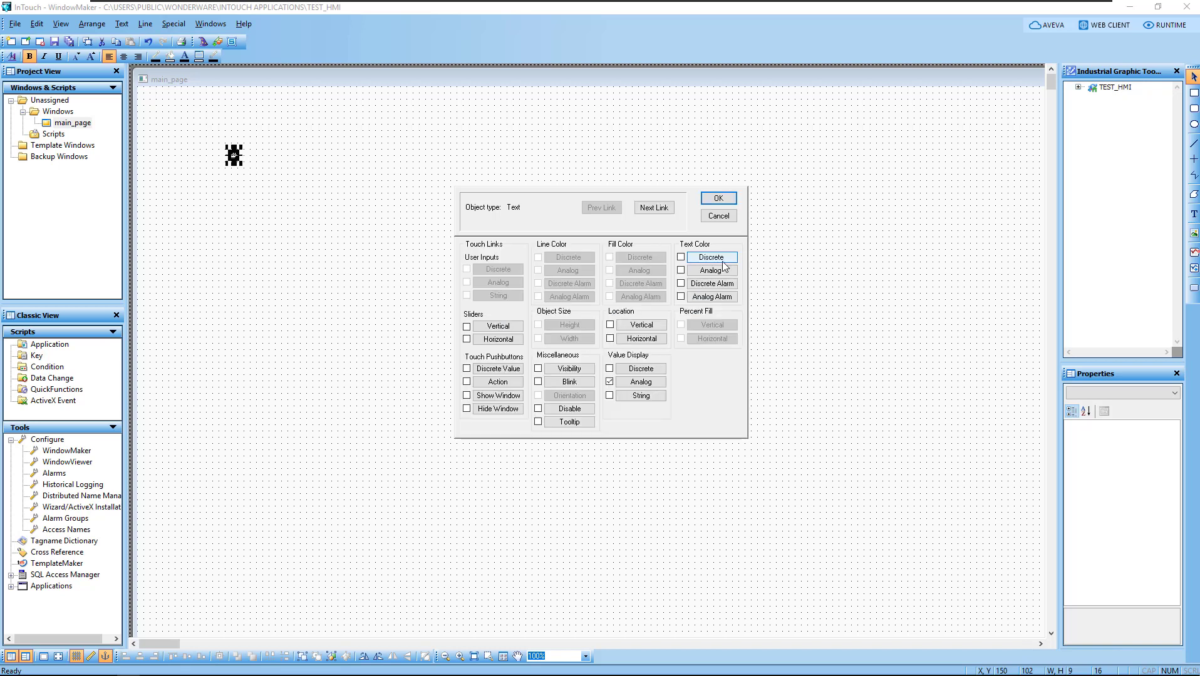
pyautogui.click(708, 200)
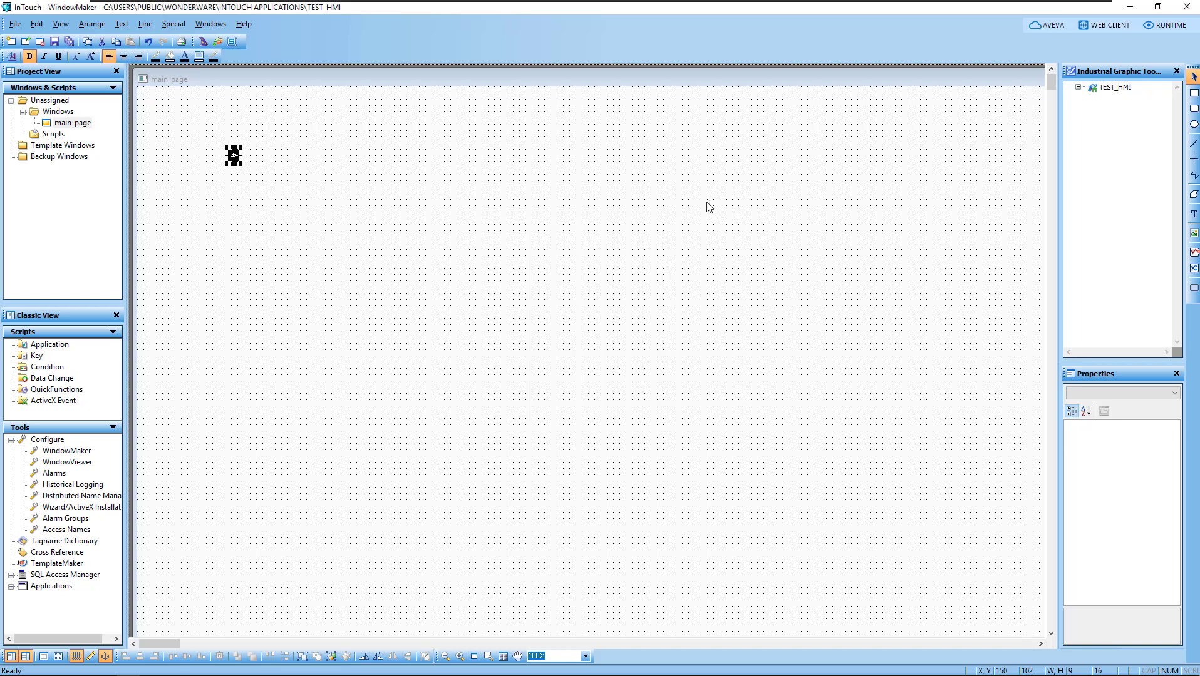
# - Save all windows of TEST_HMI and switch to runtime to run main_page in WindowViewer
pyautogui.click(69, 41)
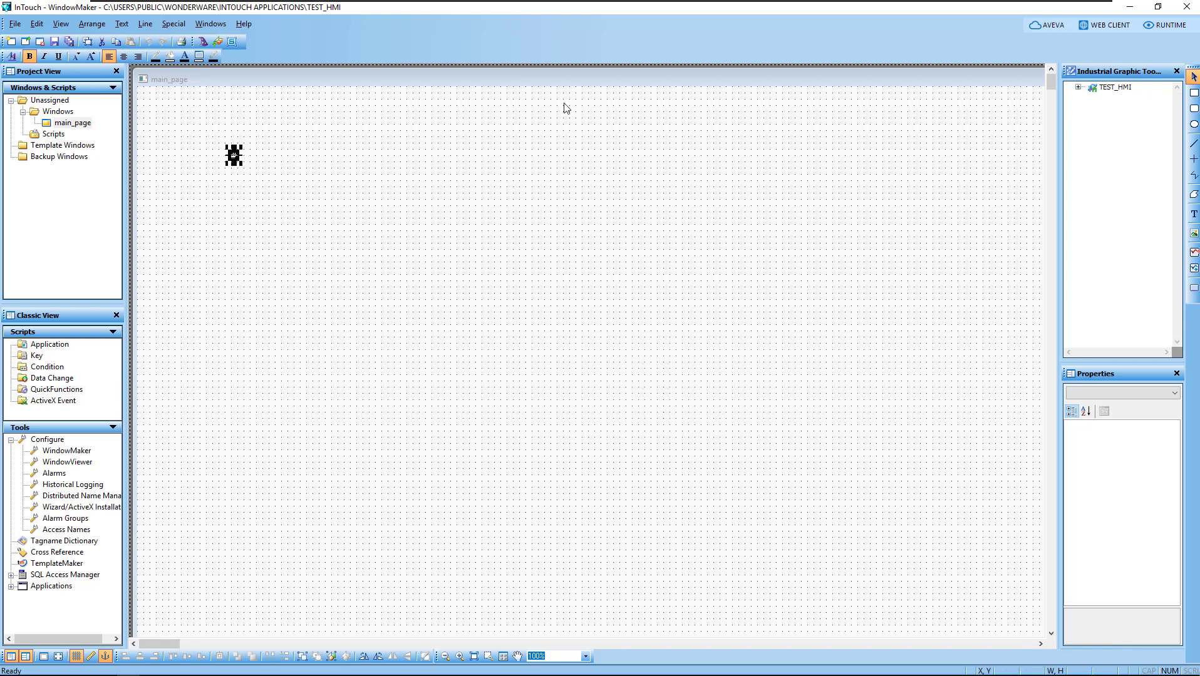
pyautogui.click(1170, 26)
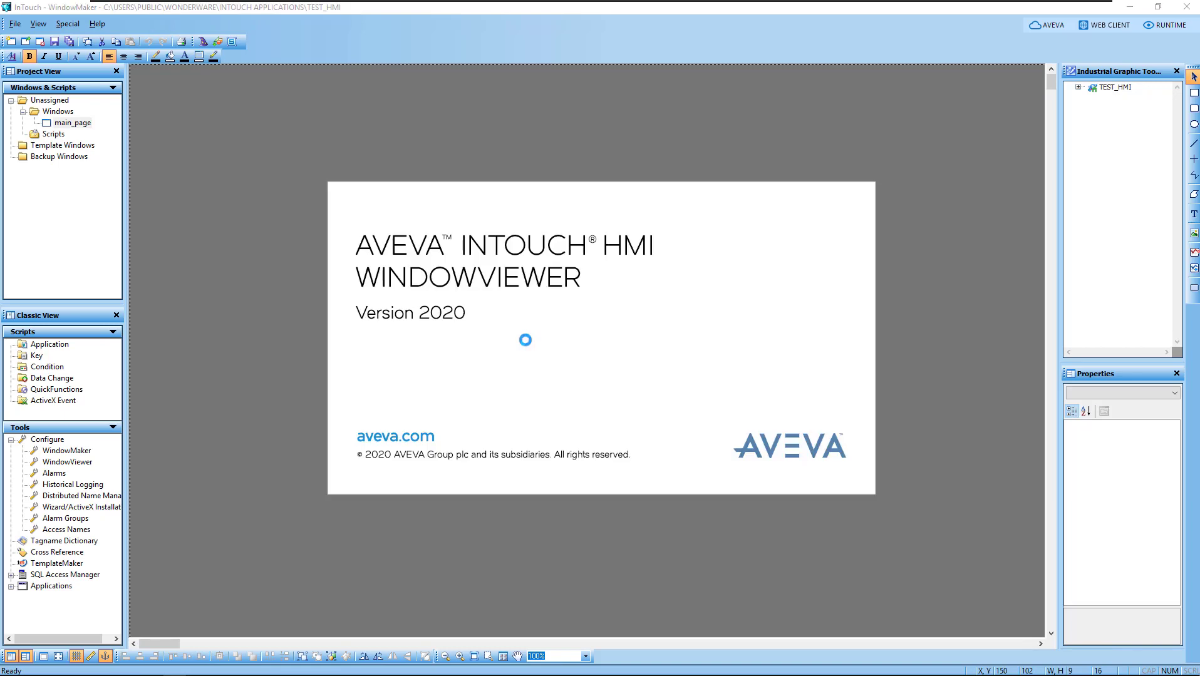
pyautogui.click(618, 375)
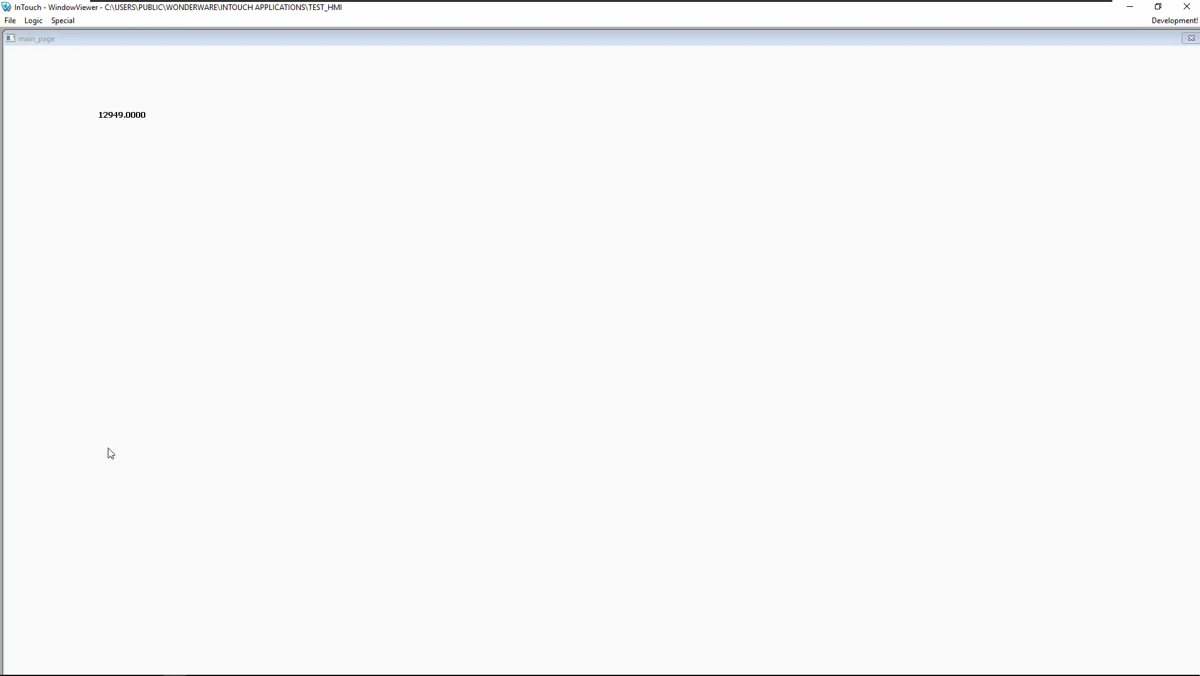
# - Bring ModSim32 forward and place it beside the PT101 display to compare holding register 40001 with the runtime value
pyautogui.click(105, 666)
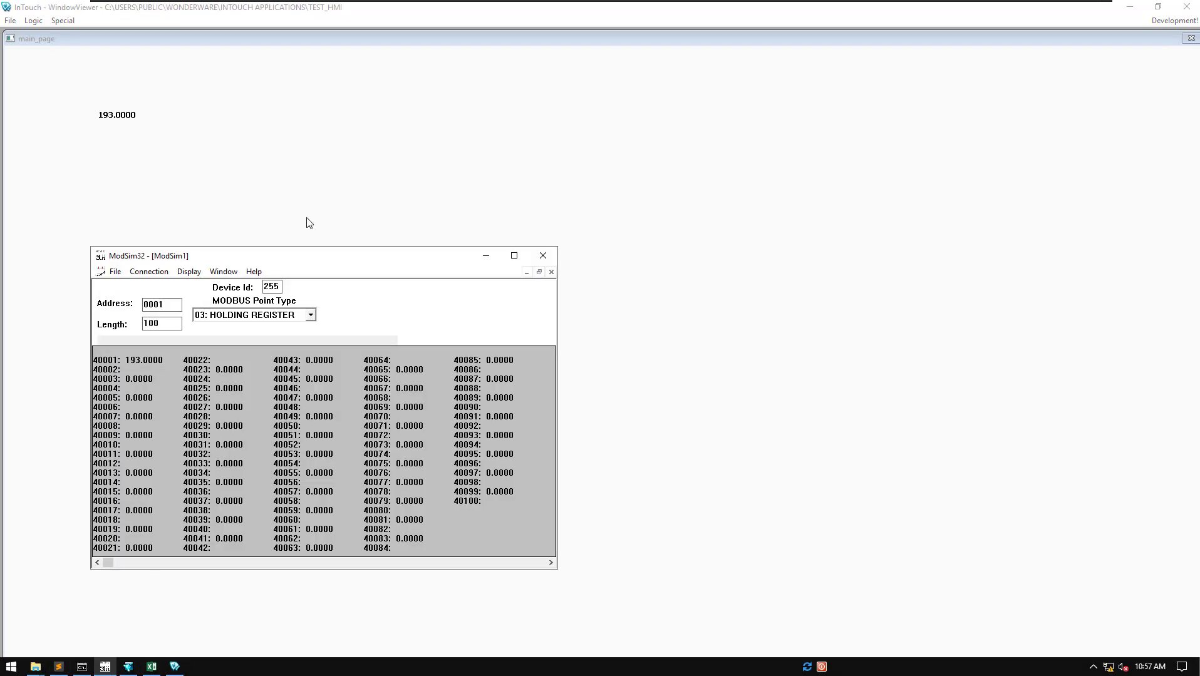
pyautogui.moveTo(232, 260); pyautogui.dragTo(298, 102)
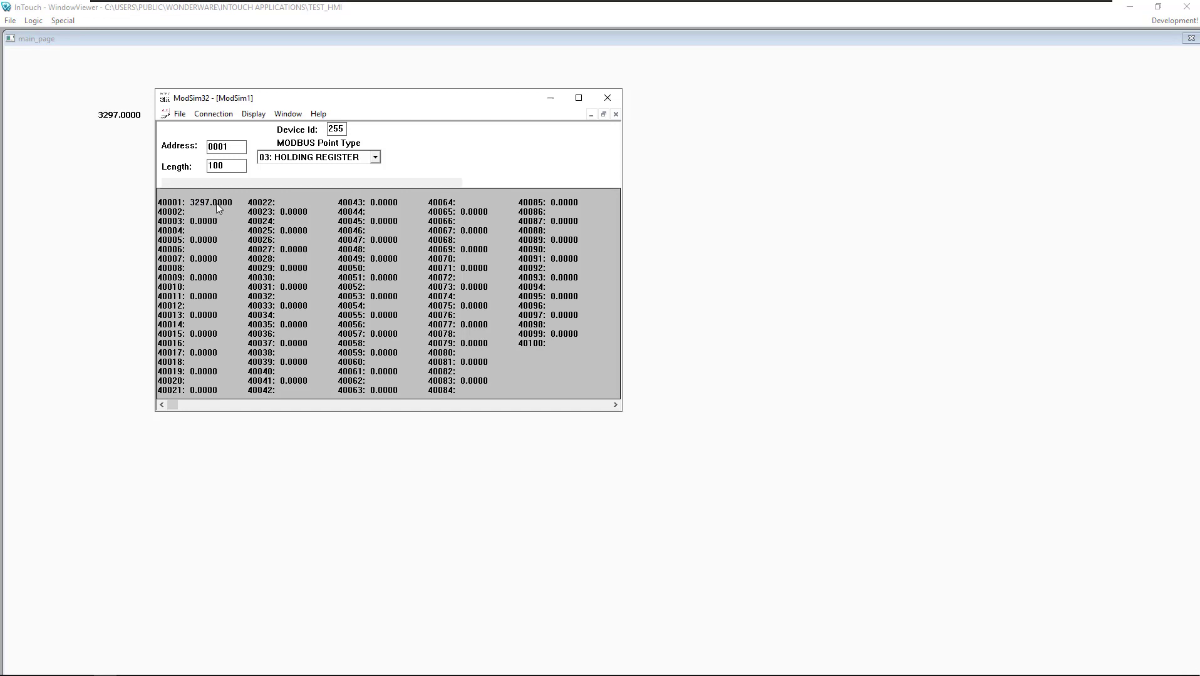
pyautogui.moveTo(363, 97); pyautogui.dragTo(567, 110)
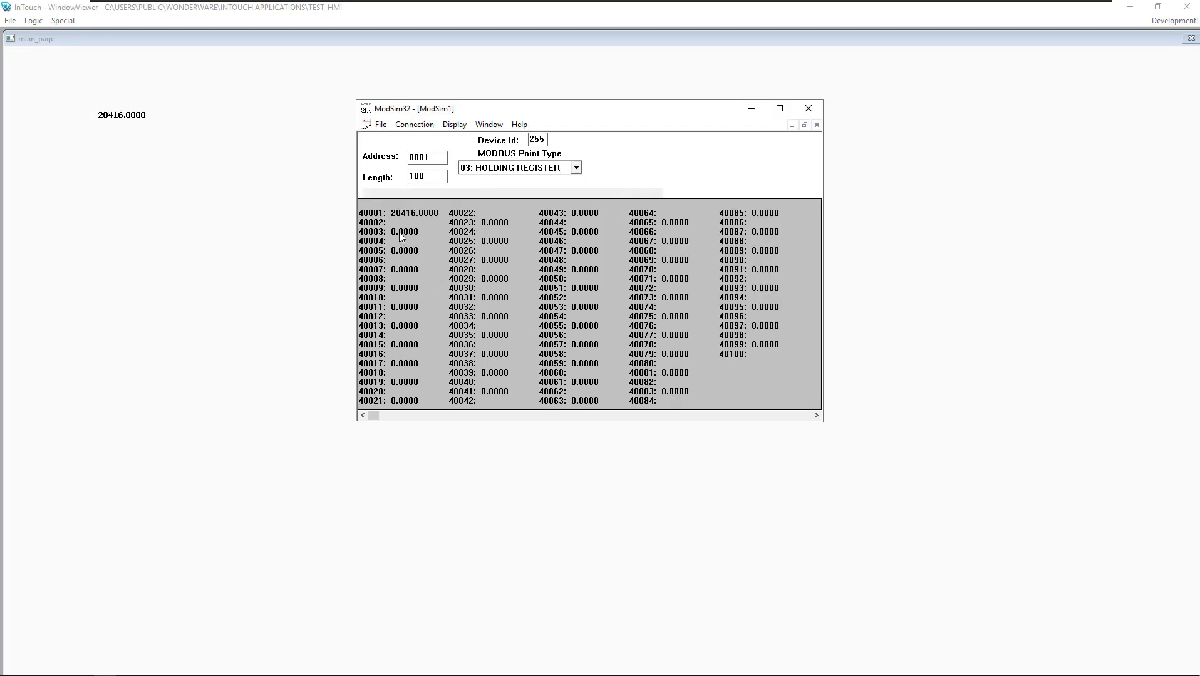
# - Write the floating-point value 456.358 to holding register 40003 in ModSim32
pyautogui.doubleClick(400, 232)
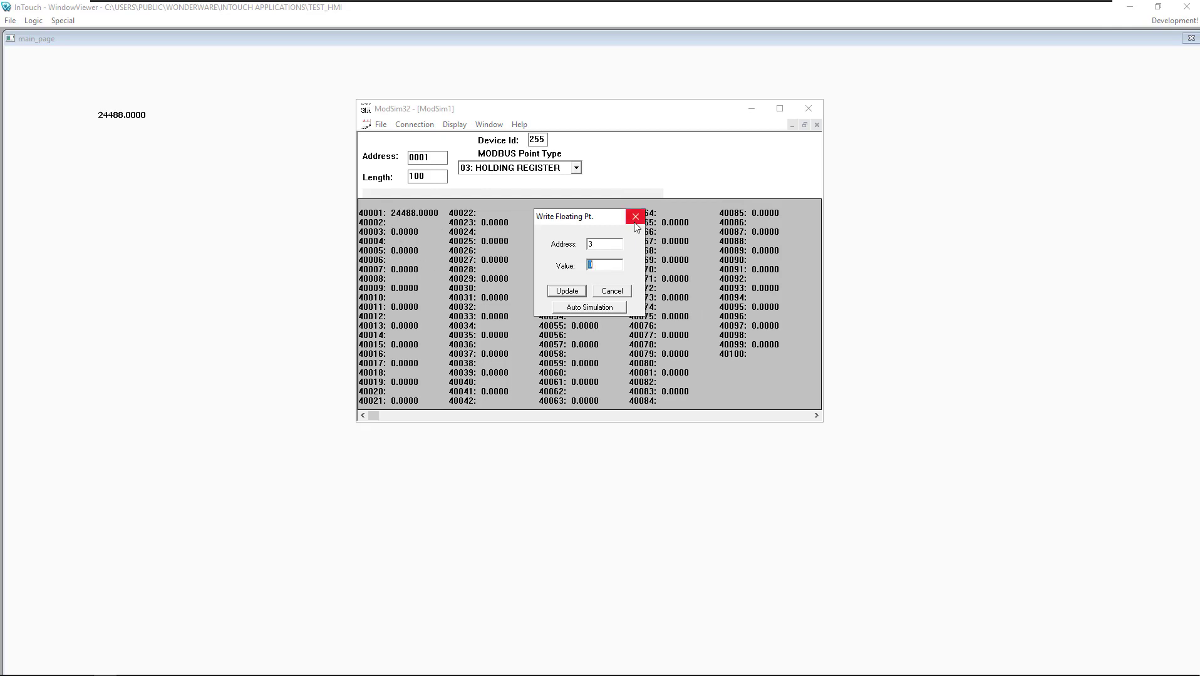
pyautogui.click(635, 217)
pyautogui.doubleClick(401, 232)
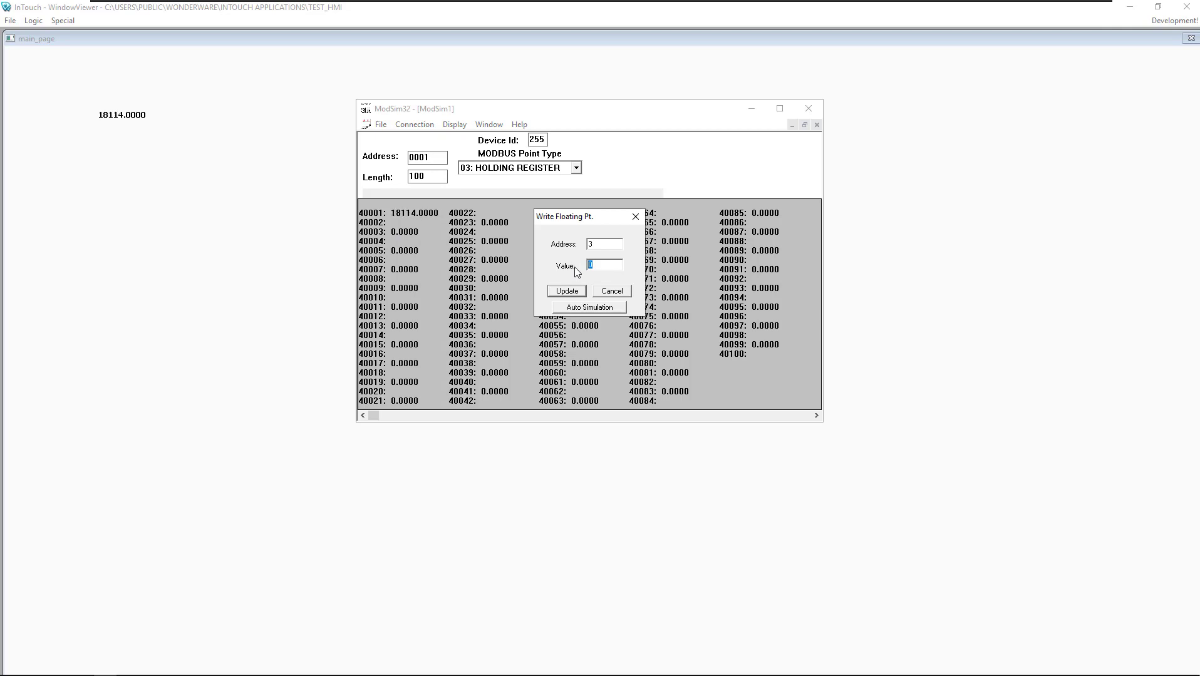
pyautogui.write('63')
pyautogui.click(565, 292)
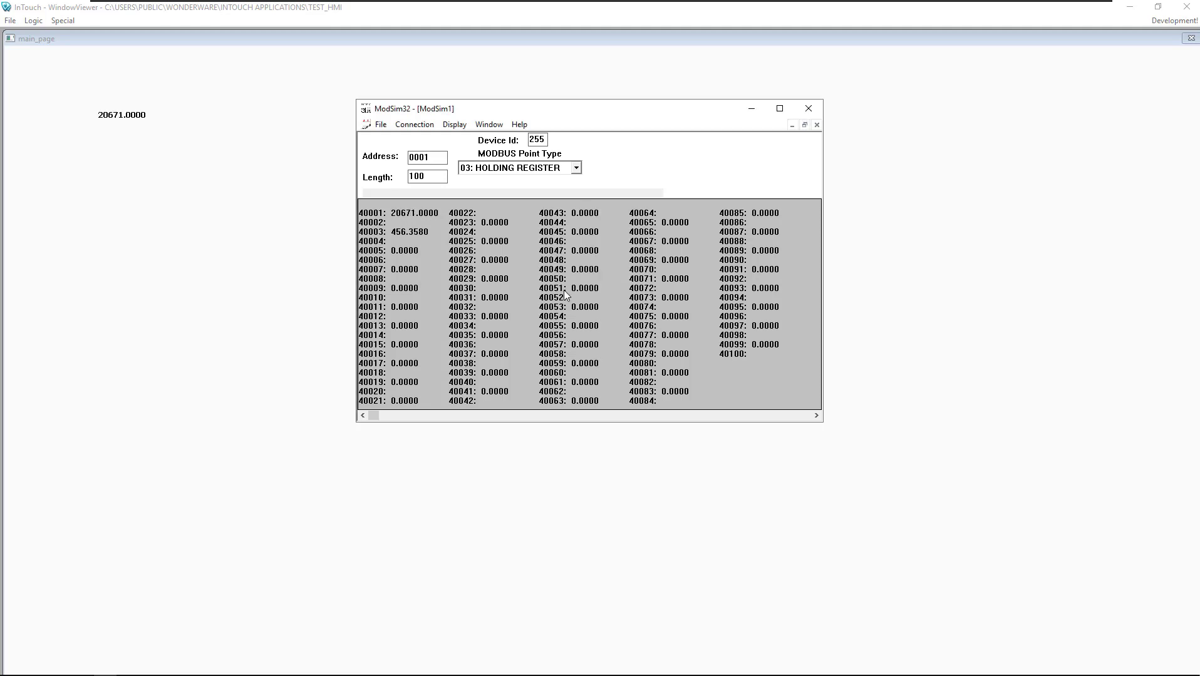
# - Write the floating-point value 123.467 to holding register 40005 in ModSim32
pyautogui.doubleClick(408, 253)
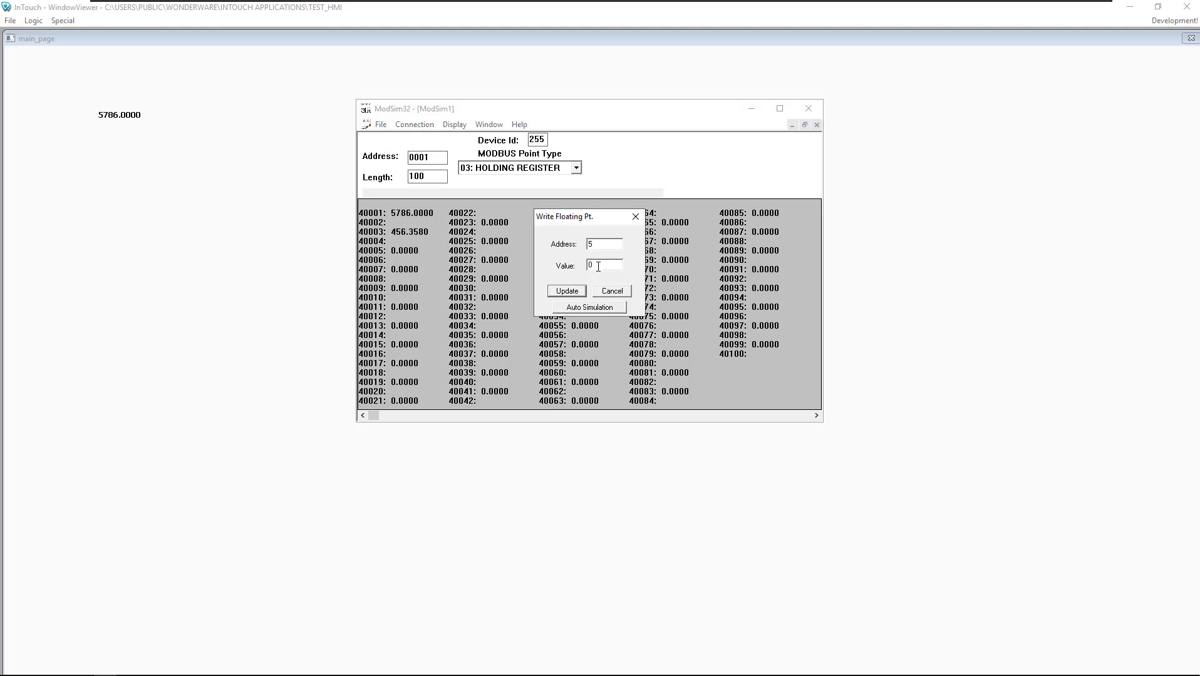
pyautogui.write('123.467')
pyautogui.click(561, 292)
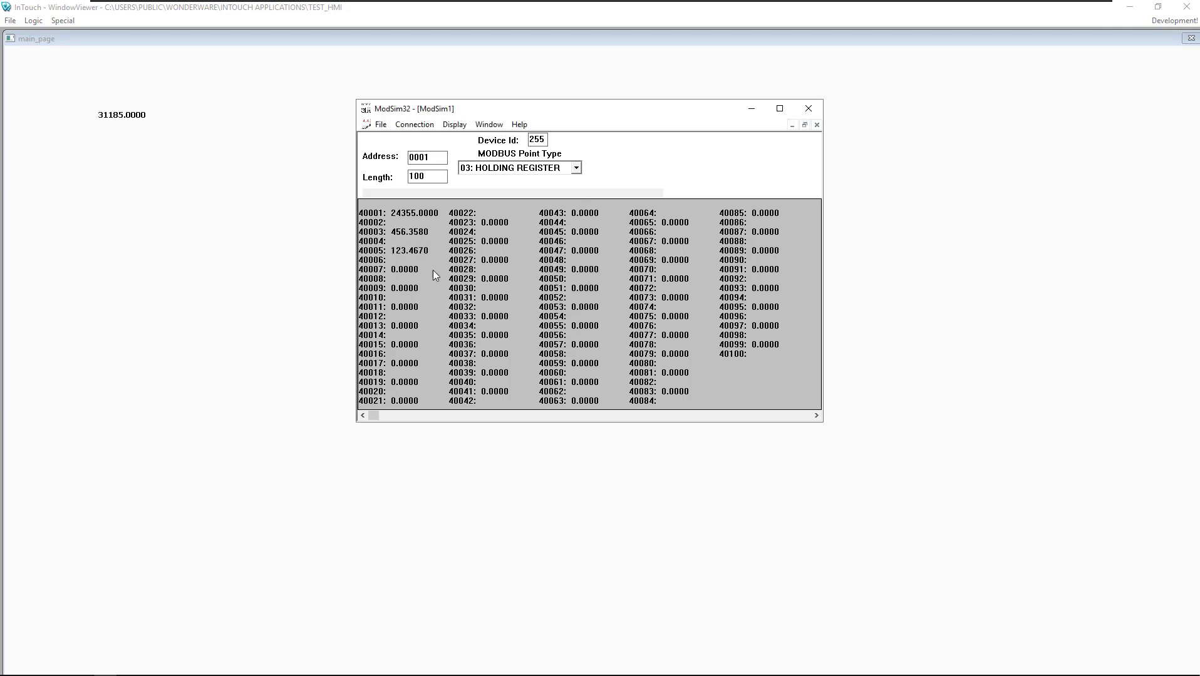
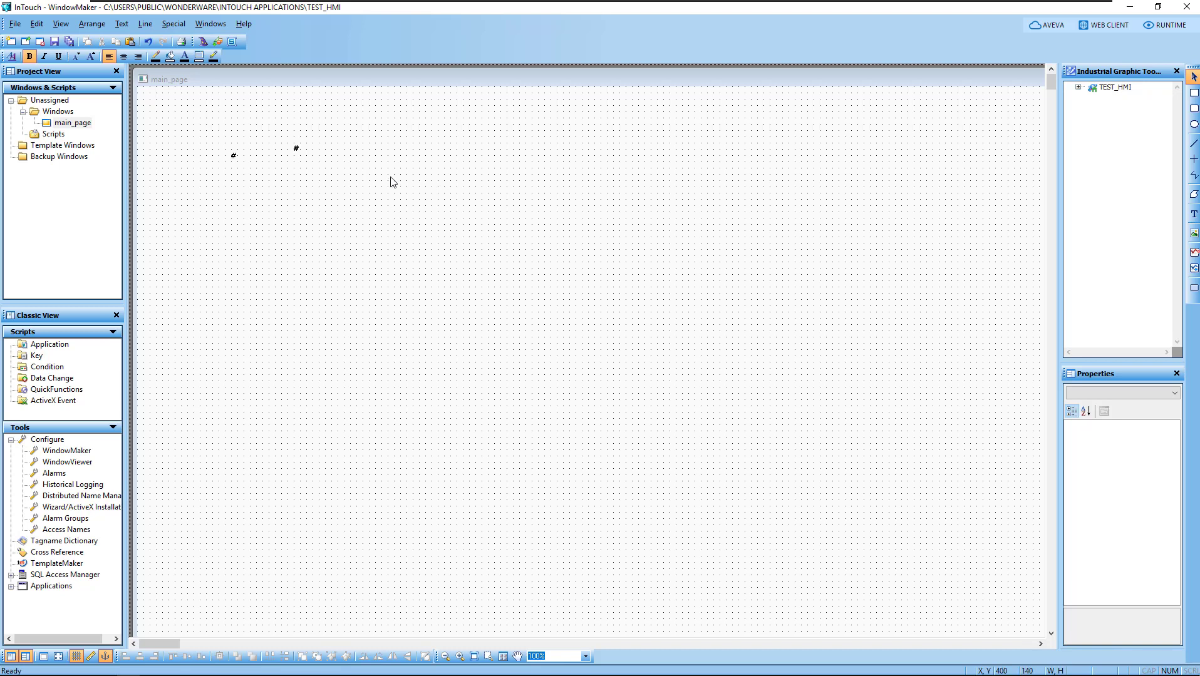
# - Paste a third # display object on main_page, in line with the other two
pyautogui.hotkey('ctrl', 'v')
pyautogui.click(358, 145)
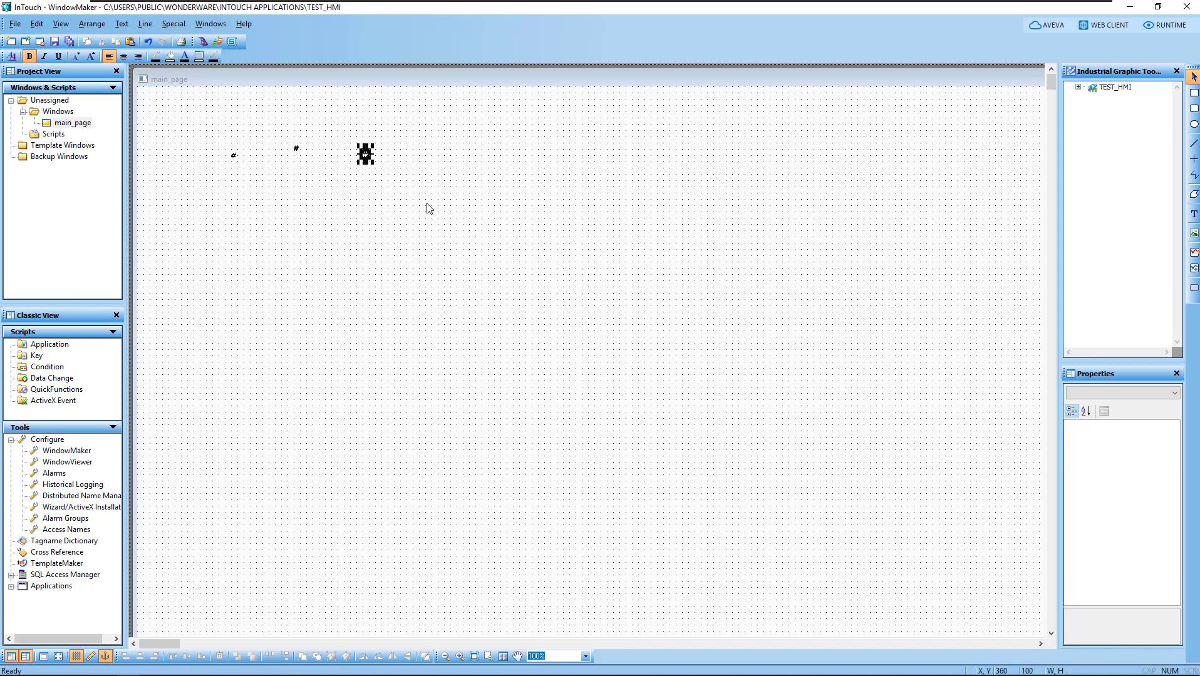
# - Substitute the middle # object's tag with FT101, copying the name from cell A2 of modsim.csv
pyautogui.click(297, 150)
pyautogui.rightClick(296, 149)
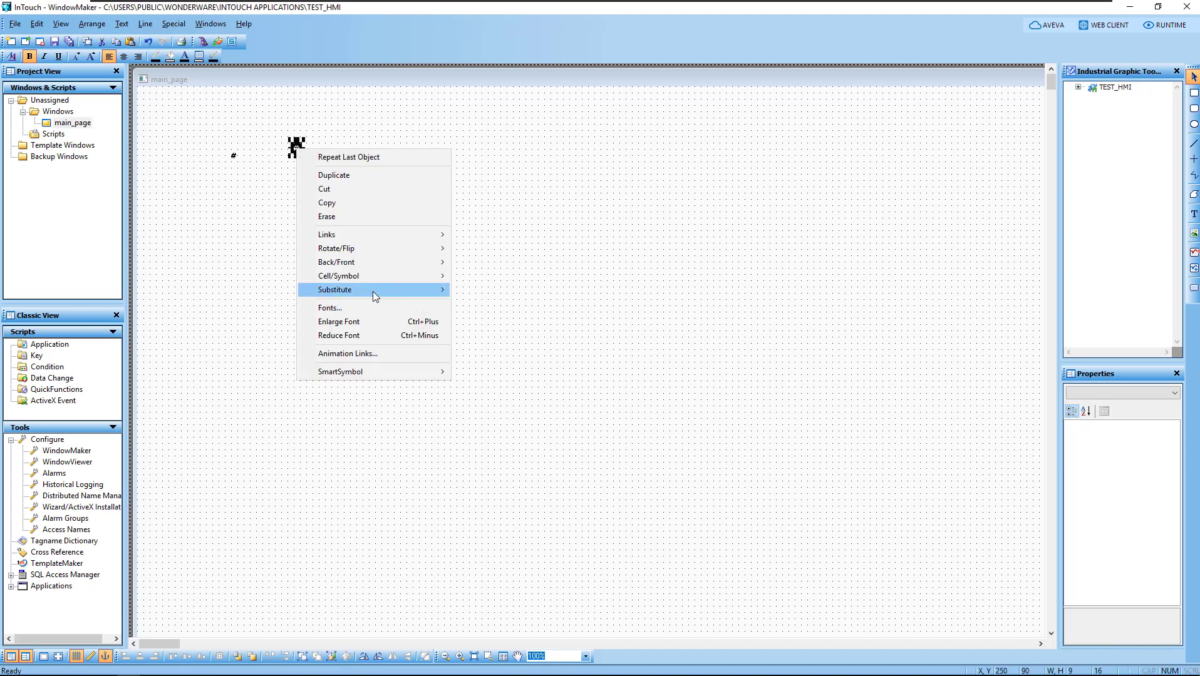
pyautogui.moveTo(373, 293)
pyautogui.click(511, 290)
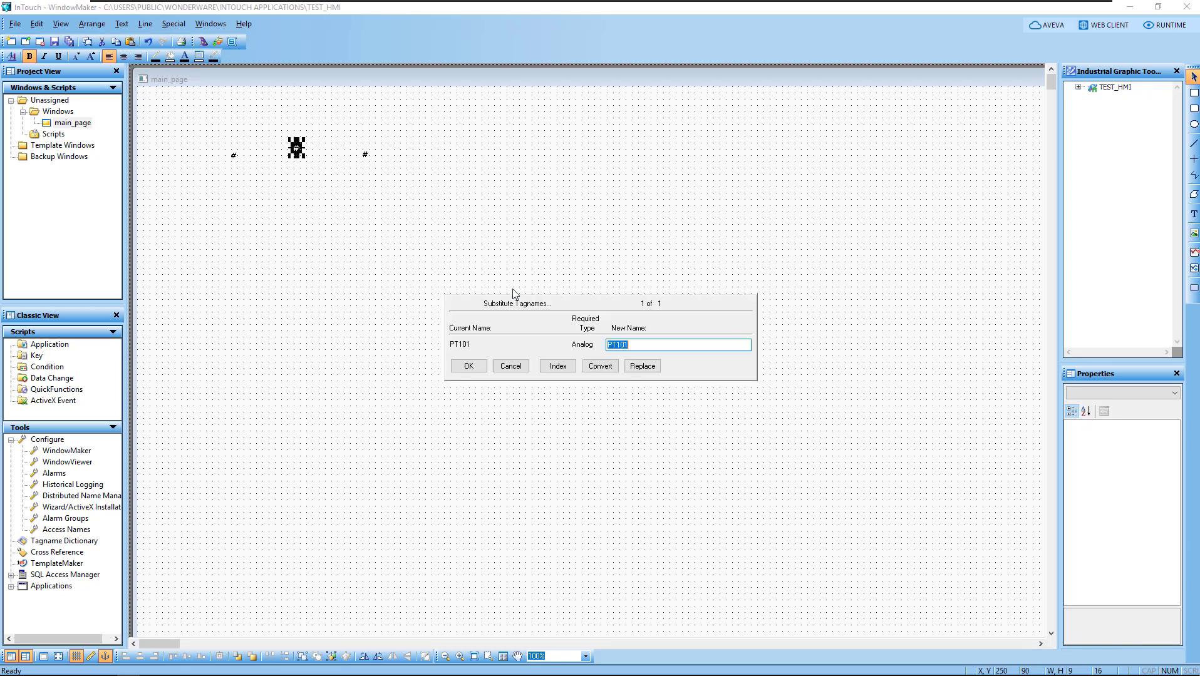
pyautogui.press('Home')
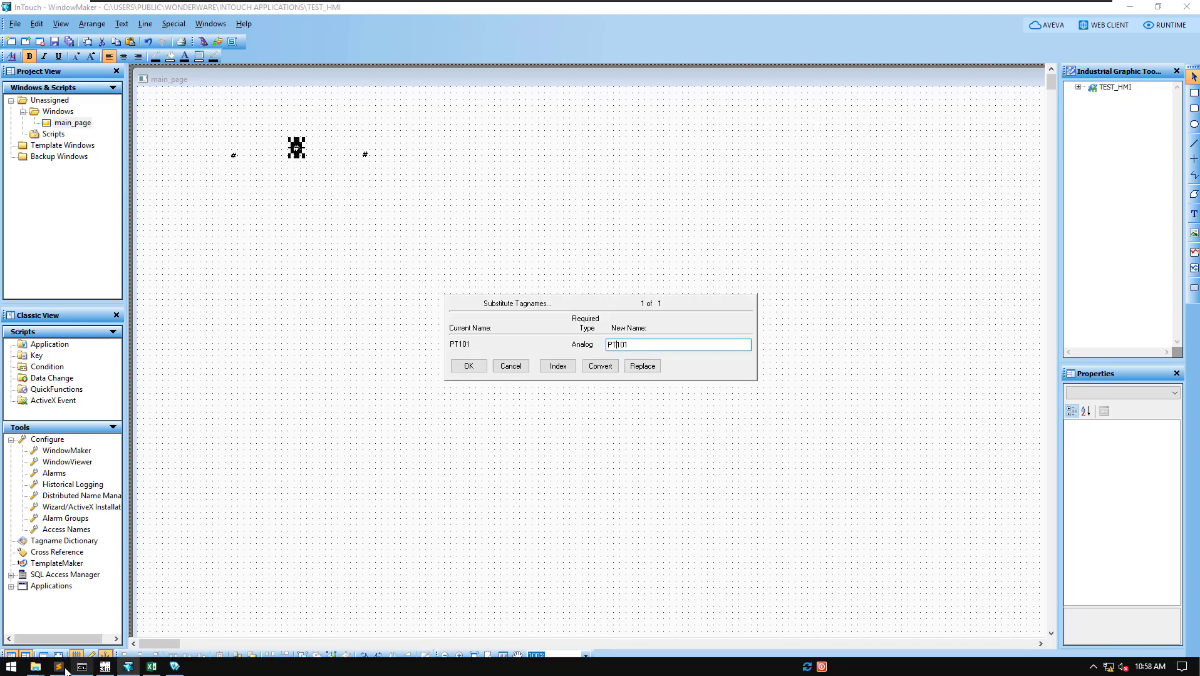
pyautogui.click(152, 667)
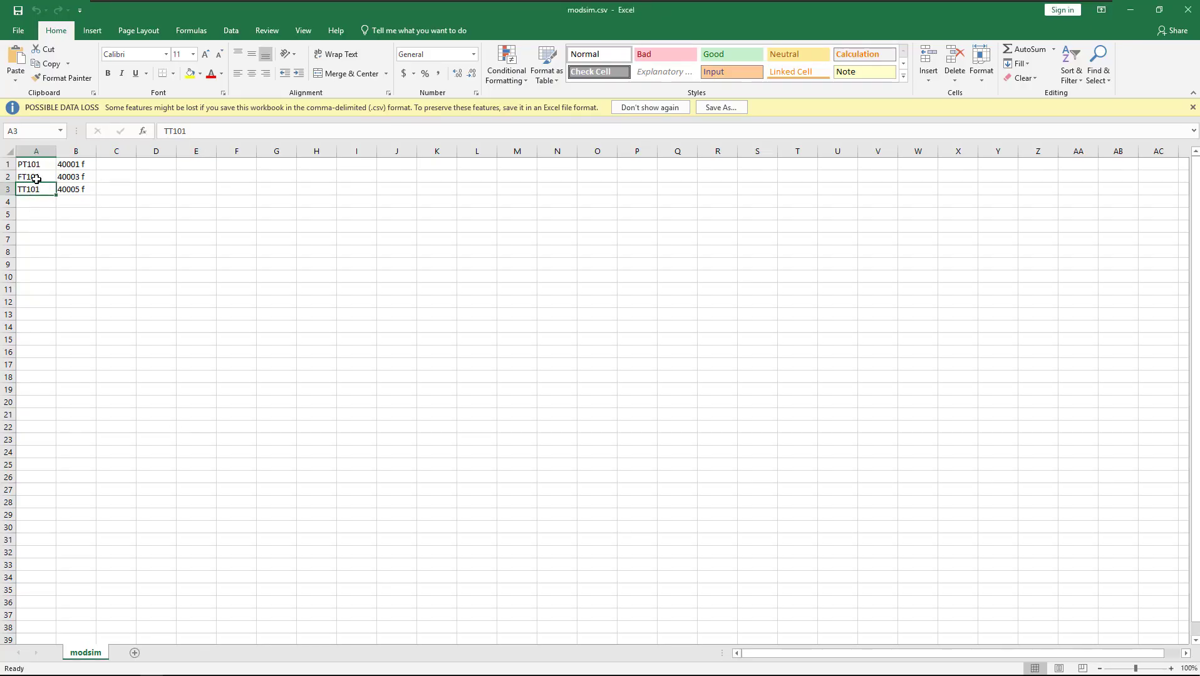
pyautogui.press('Up')
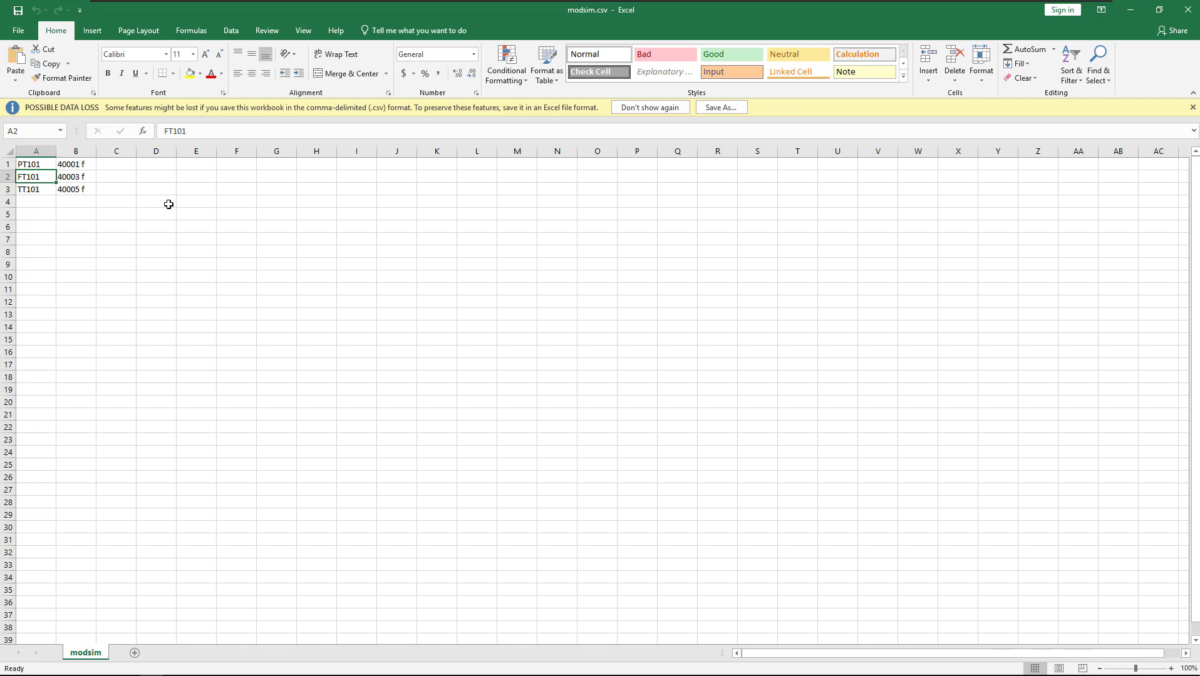
pyautogui.hotkey('ctrl', 'c')
pyautogui.hotkey('alt', 'Tab')
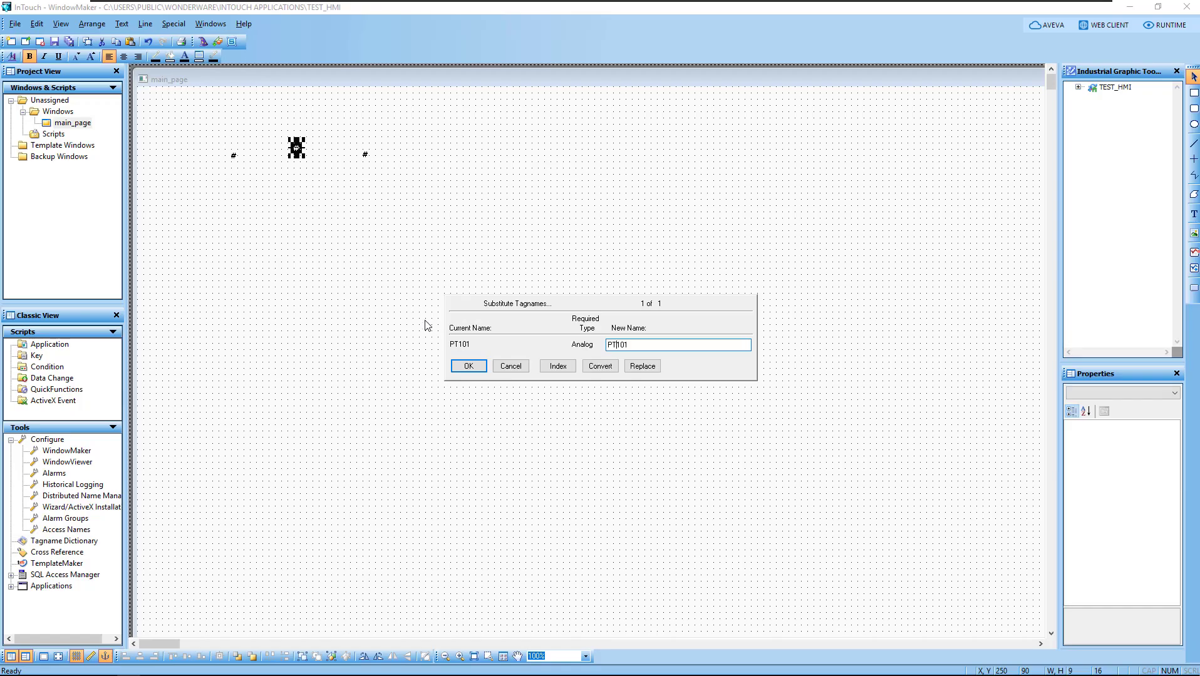
pyautogui.doubleClick(639, 342)
pyautogui.hotkey('ctrl', 'v')
pyautogui.click(469, 367)
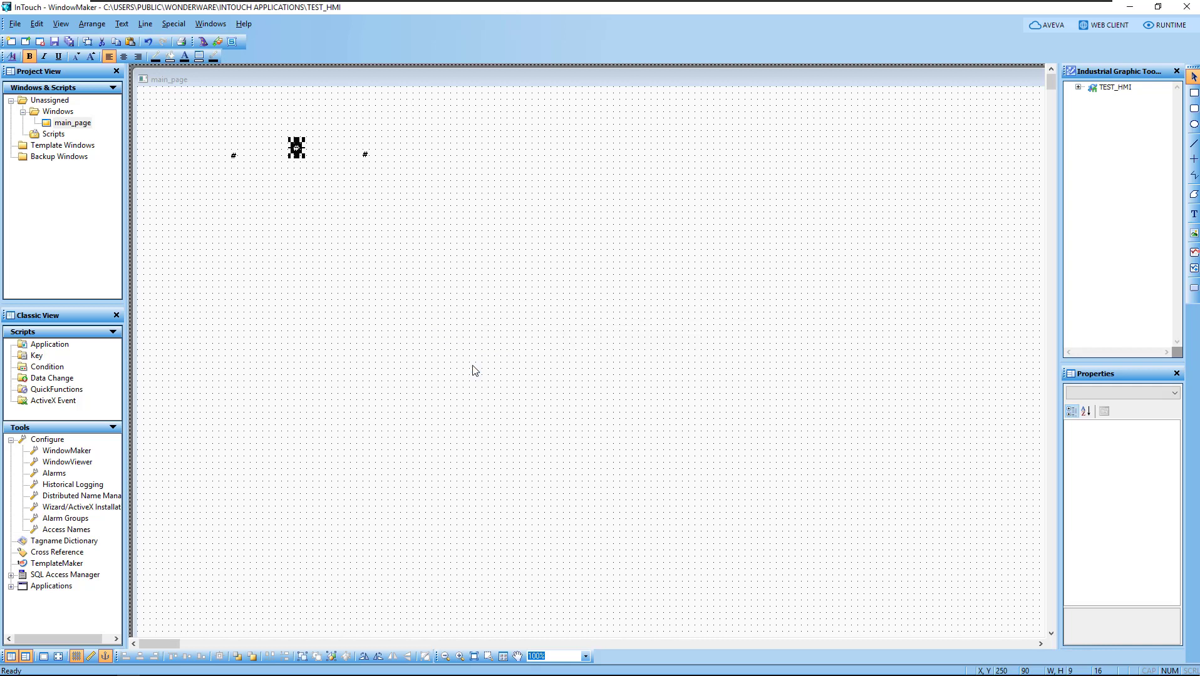
# - Substitute the third # object's tag with TT101, copying the name from cell A3 of modsim.csv
pyautogui.moveTo(348, 141); pyautogui.dragTo(391, 175)
pyautogui.rightClick(364, 154)
pyautogui.moveTo(447, 297)
pyautogui.click(562, 293)
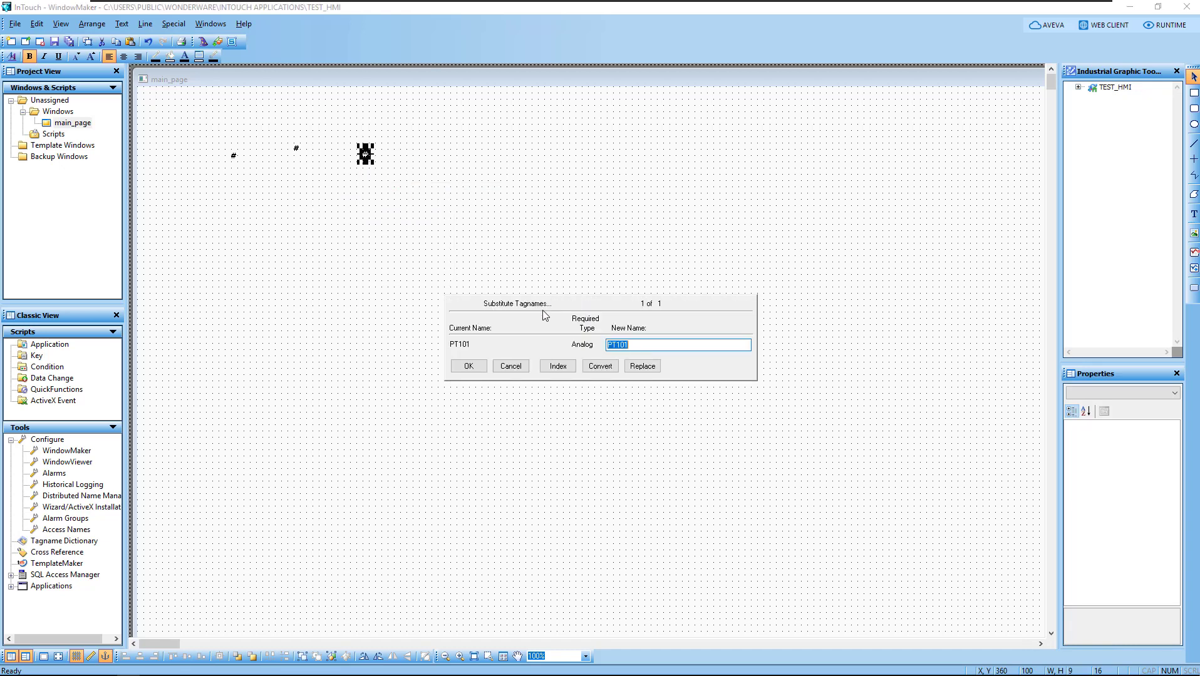
pyautogui.hotkey('alt', 'Tab')
pyautogui.click(36, 189)
pyautogui.hotkey('ctrl', 'c')
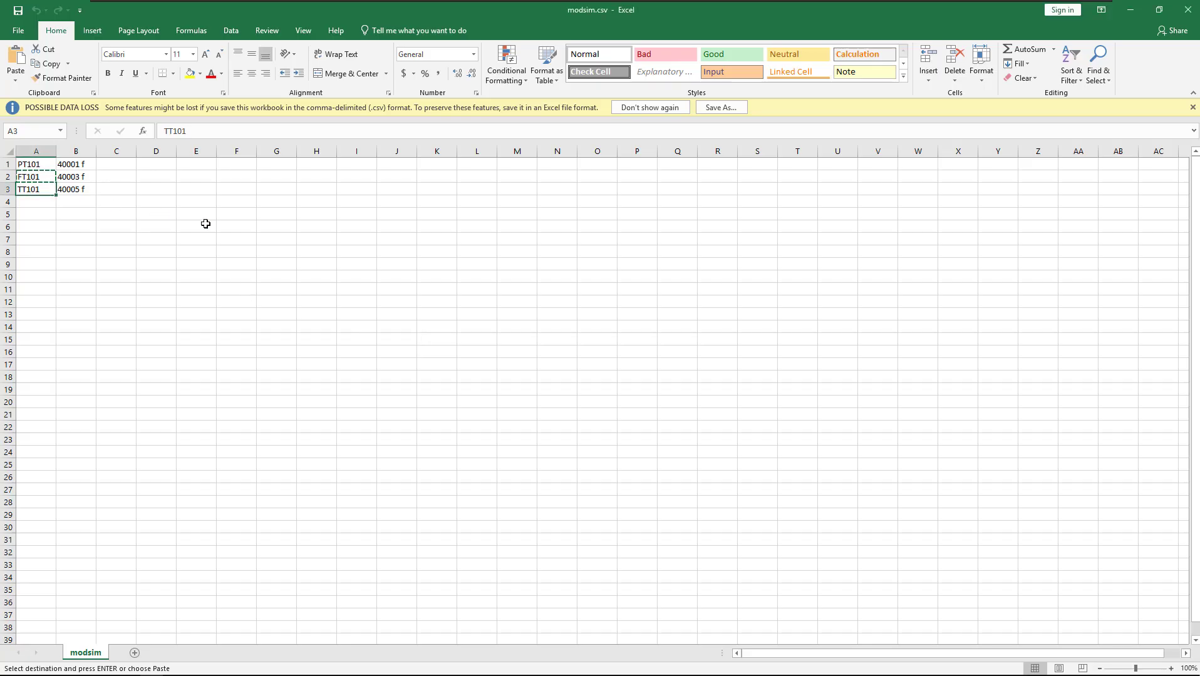
pyautogui.hotkey('alt', 'Tab')
pyautogui.hotkey('ctrl', 'v')
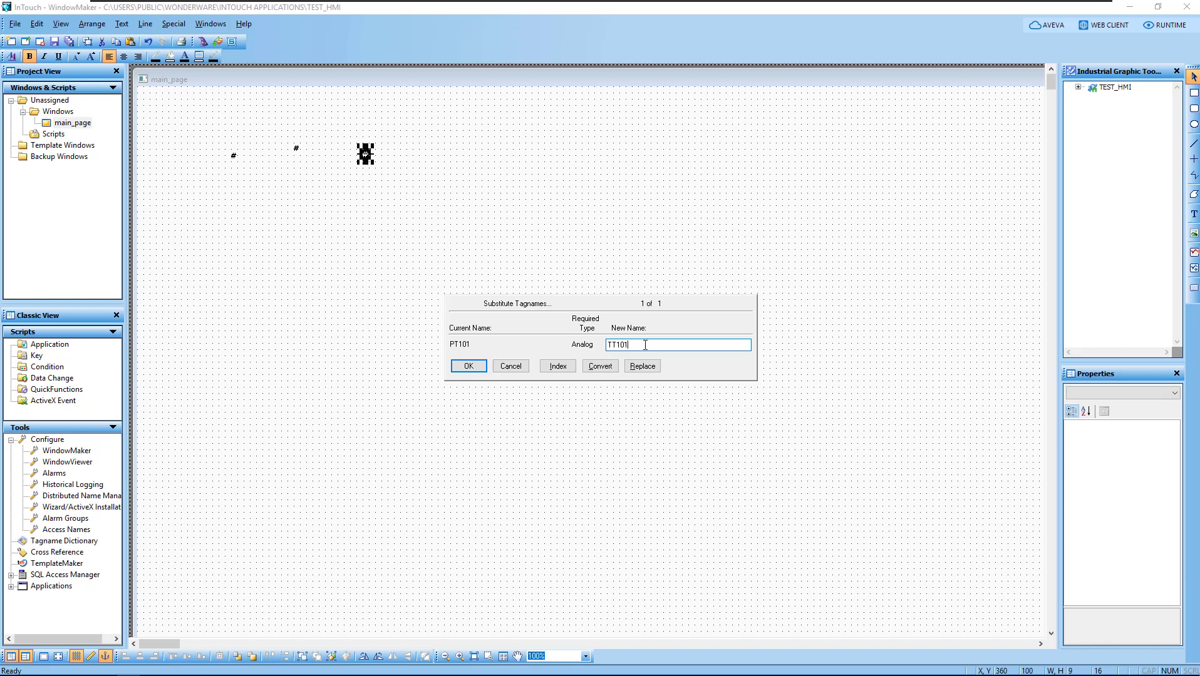
pyautogui.click(475, 366)
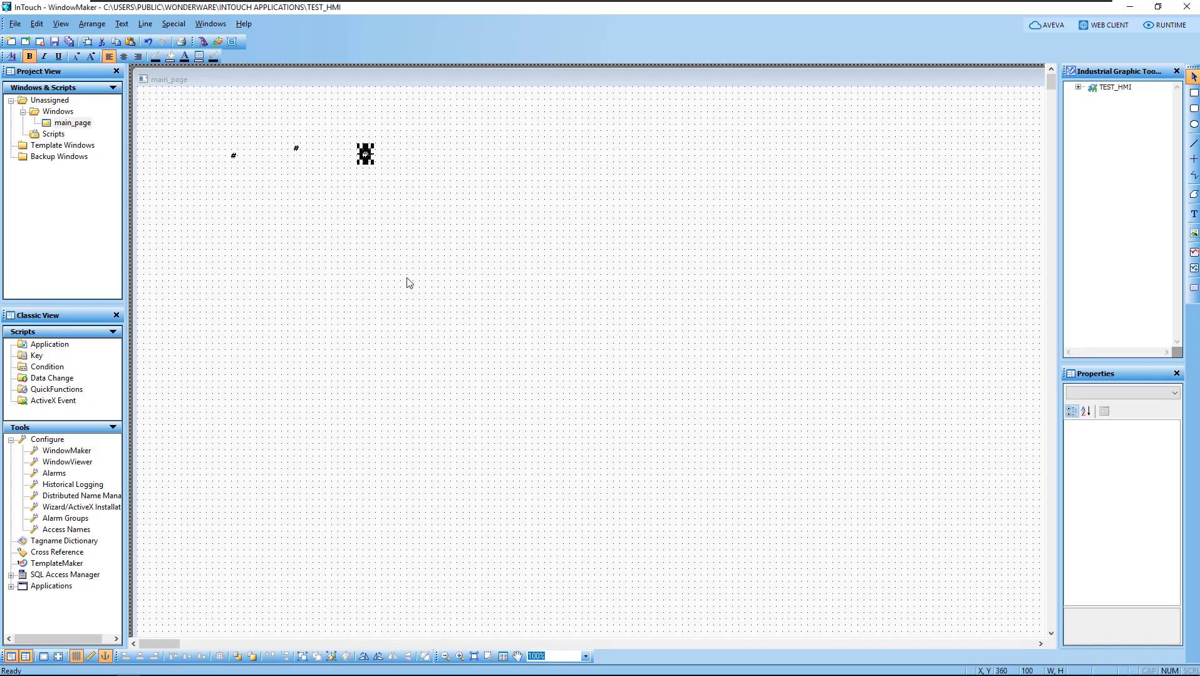
# - Check the animation links of the third # text object and close them
pyautogui.rightClick(365, 154)
pyautogui.click(441, 363)
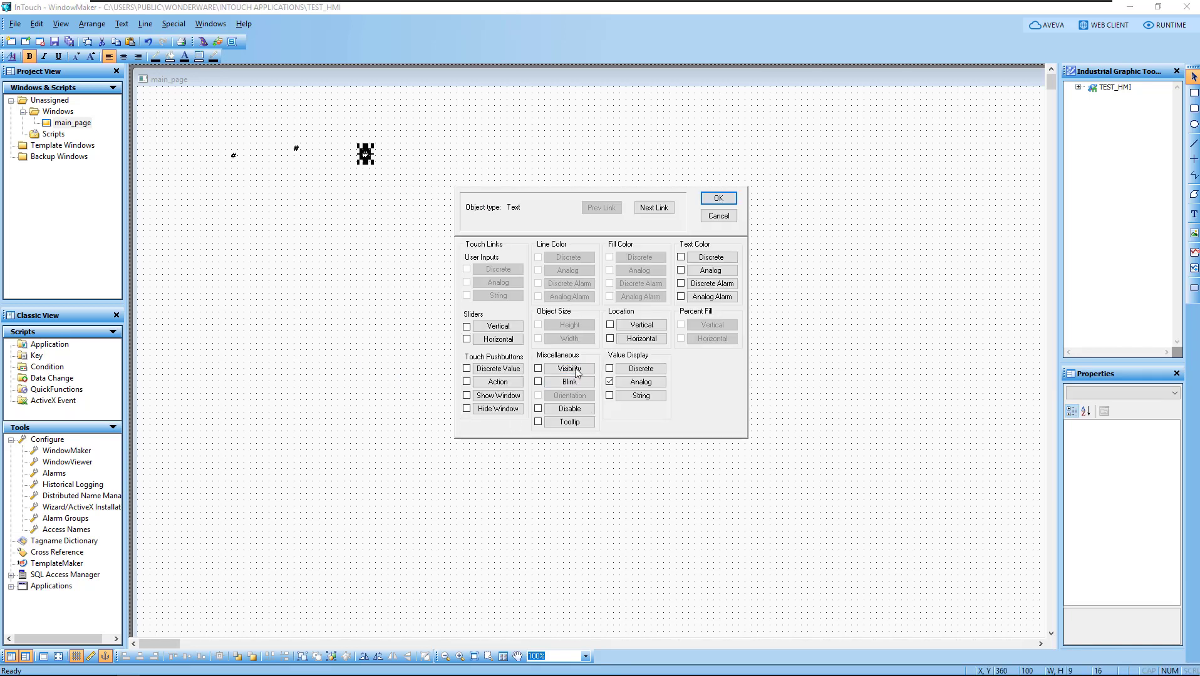
pyautogui.click(718, 199)
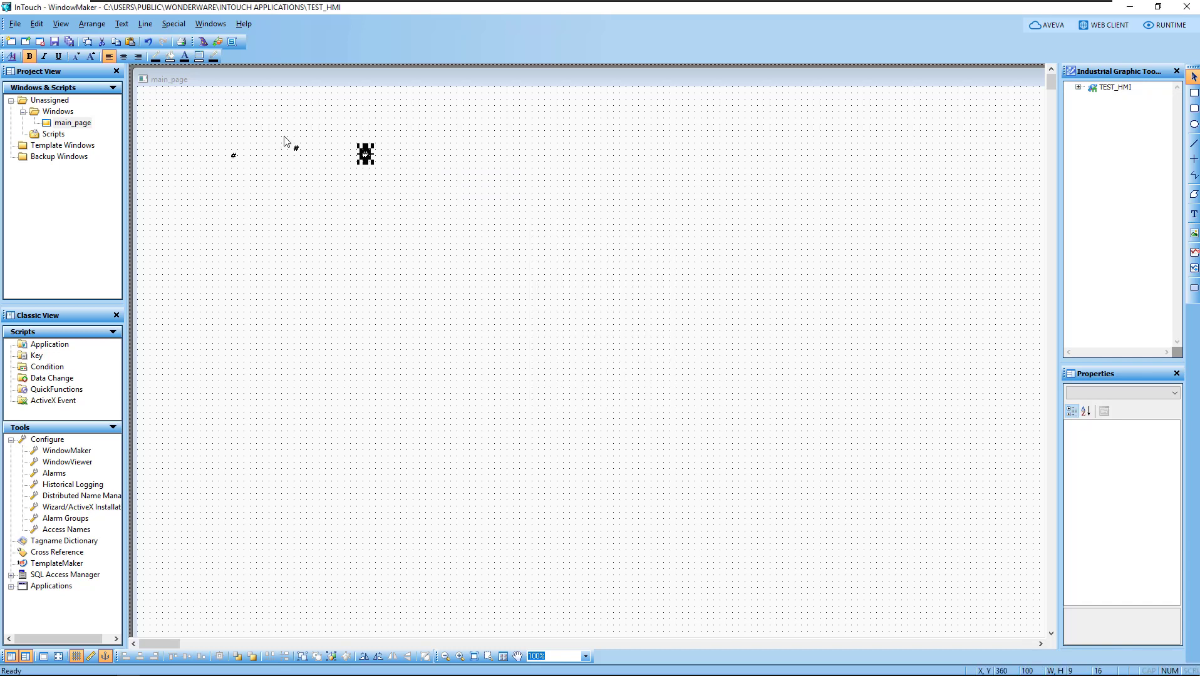
# - Switch main_page to runtime and bring ModSim32 alongside to compare registers 40001, 40003 and 40005 with the three displays
pyautogui.moveTo(284, 135); pyautogui.dragTo(323, 183)
pyautogui.click(196, 147)
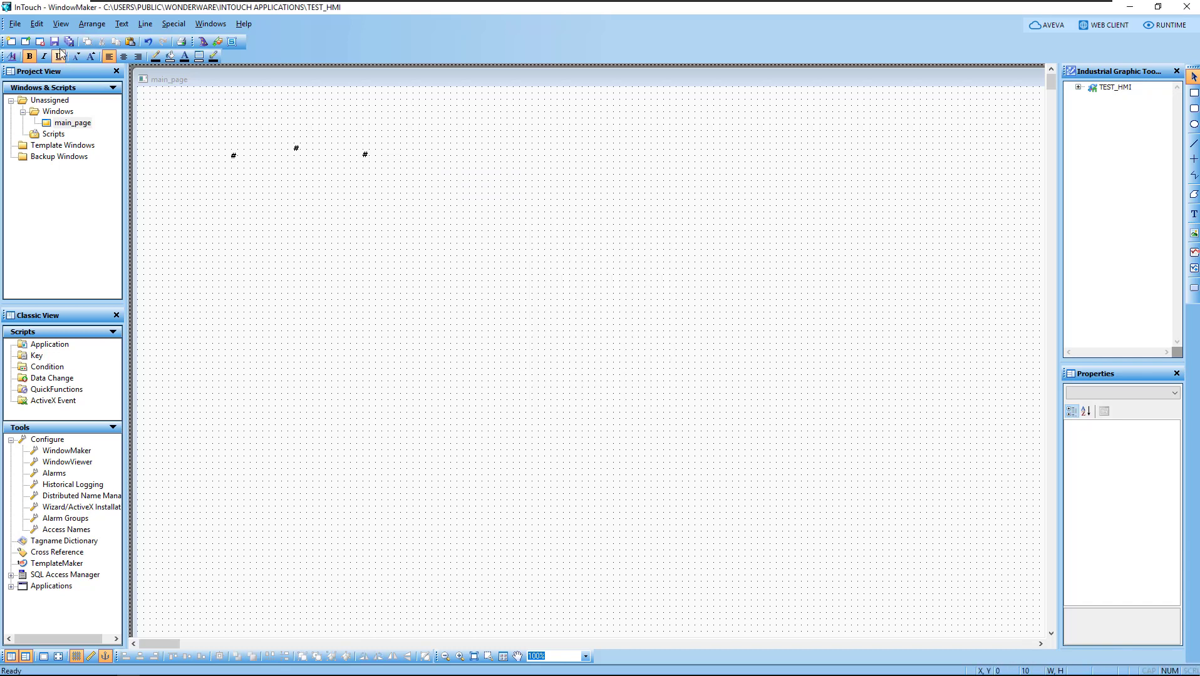
pyautogui.click(1152, 26)
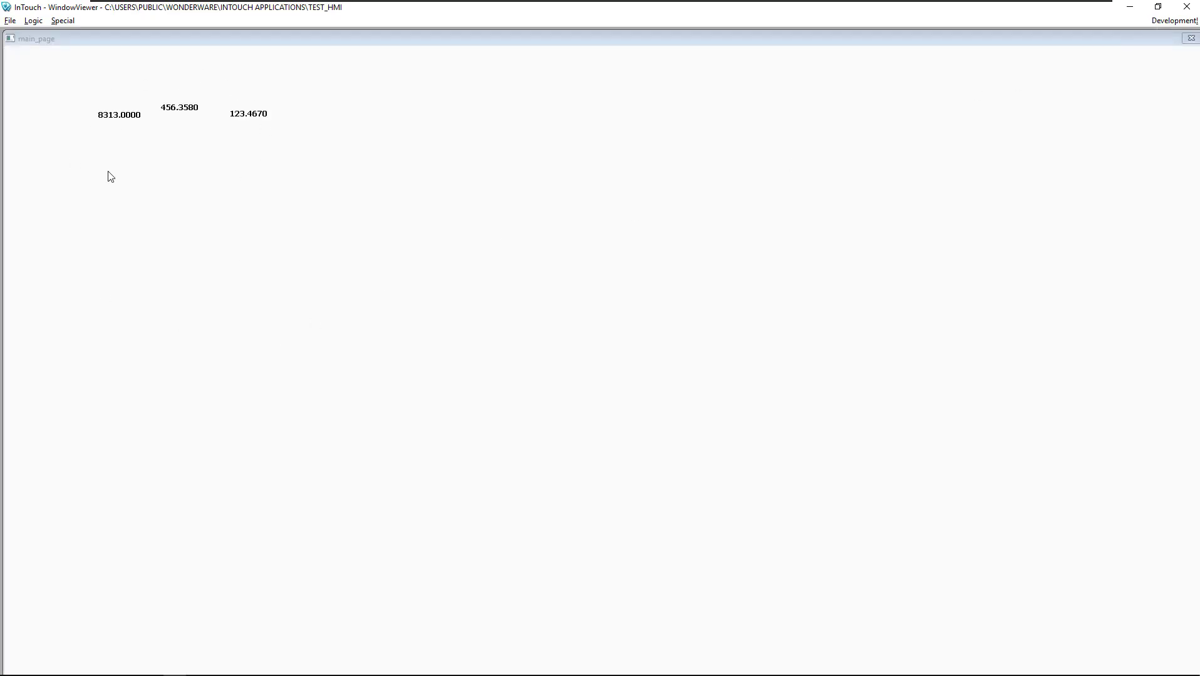
pyautogui.click(81, 665)
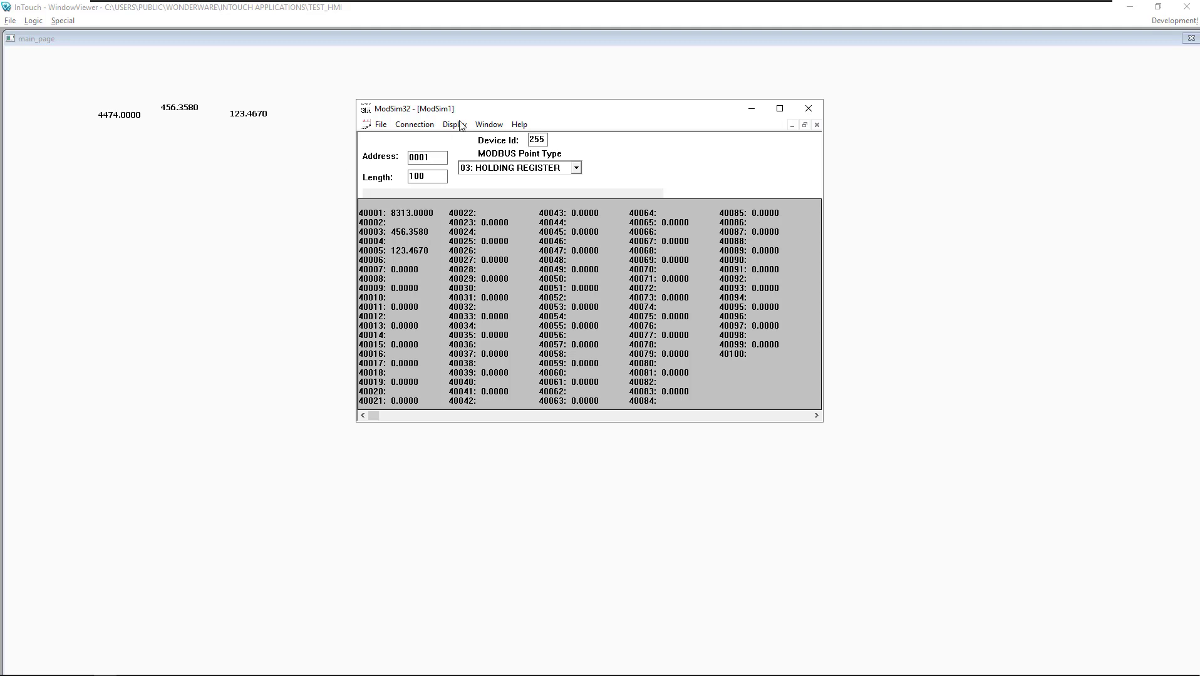
pyautogui.moveTo(480, 112); pyautogui.dragTo(443, 101)
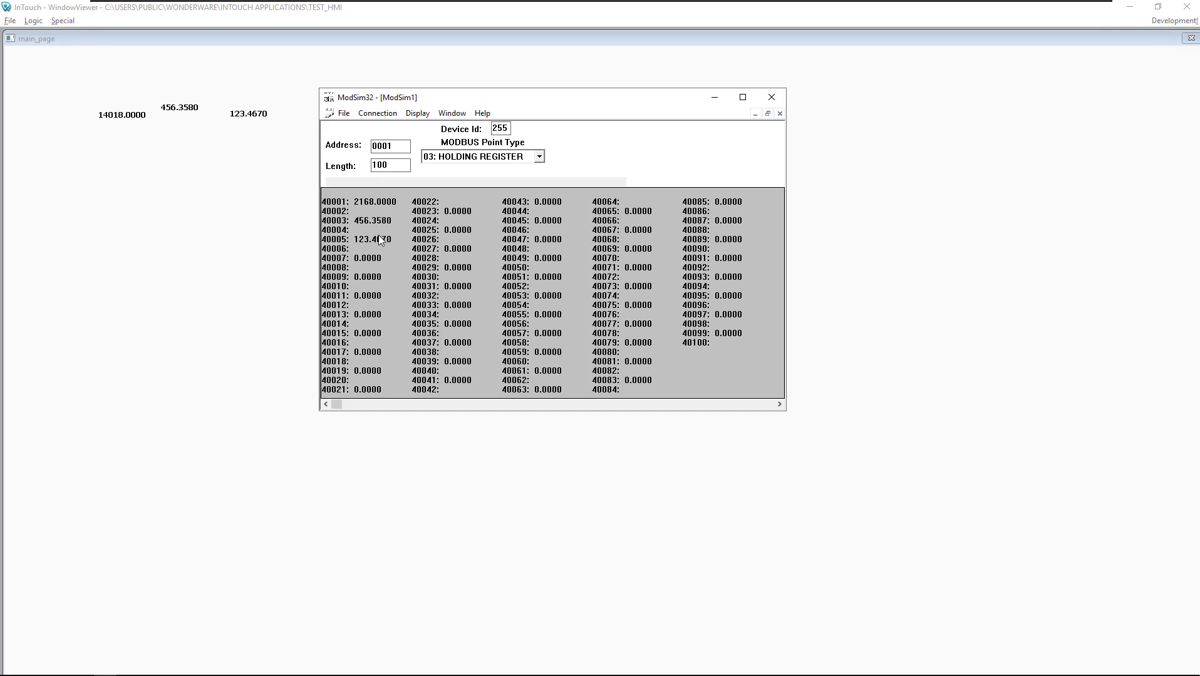
pyautogui.moveTo(14, 671)
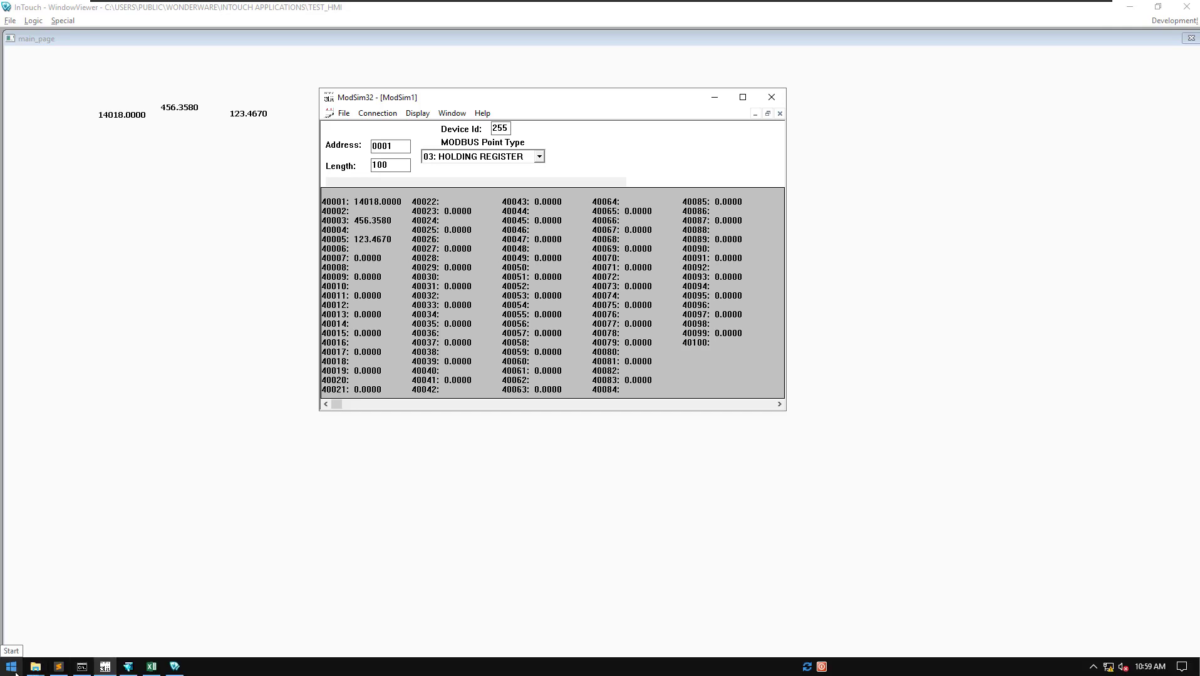